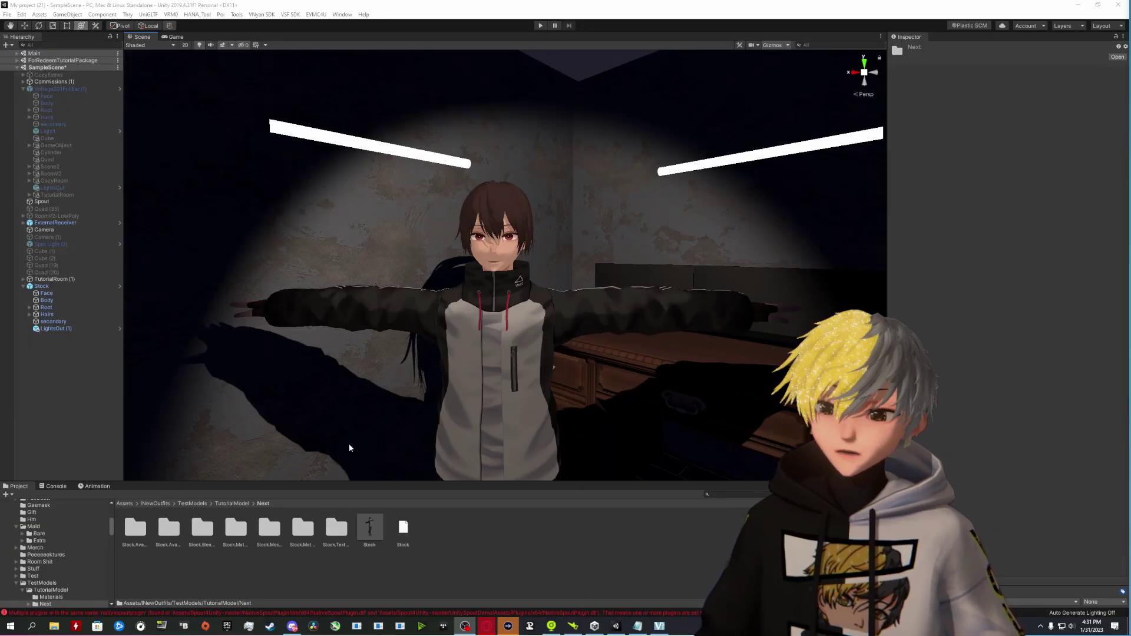
# - Shift the LightsOut (1) spotlight slightly left, bring the avatar's upper body close, and select Stock
pyautogui.moveTo(520, 332); pyautogui.dragTo(454, 231, button='right')
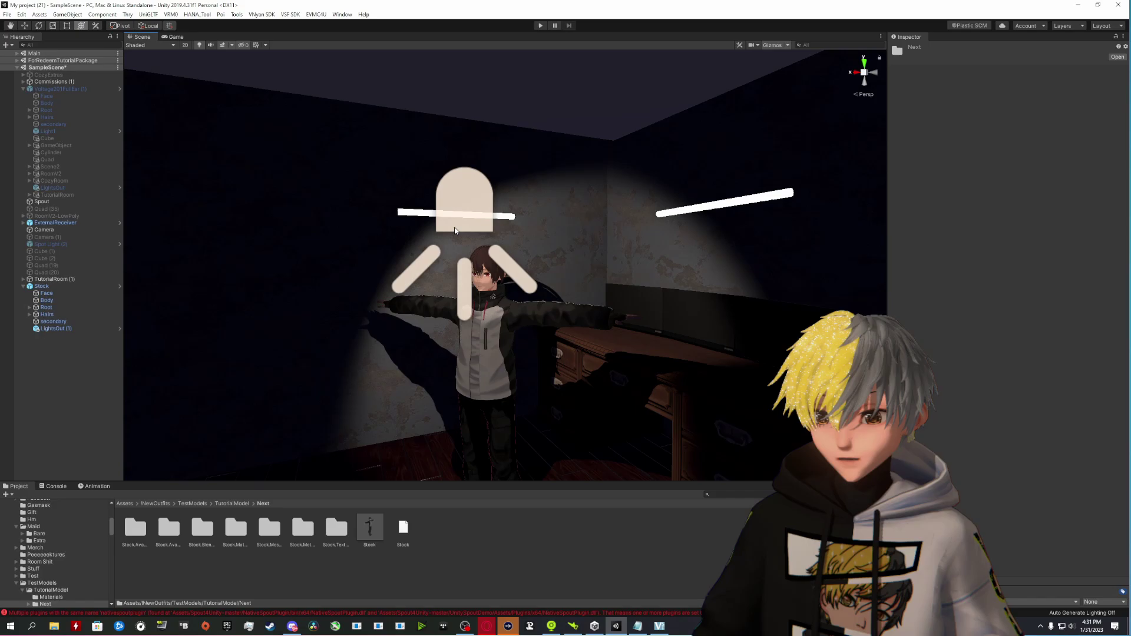
pyautogui.click(455, 231)
pyautogui.moveTo(454, 230); pyautogui.dragTo(333, 186)
pyautogui.press('f')
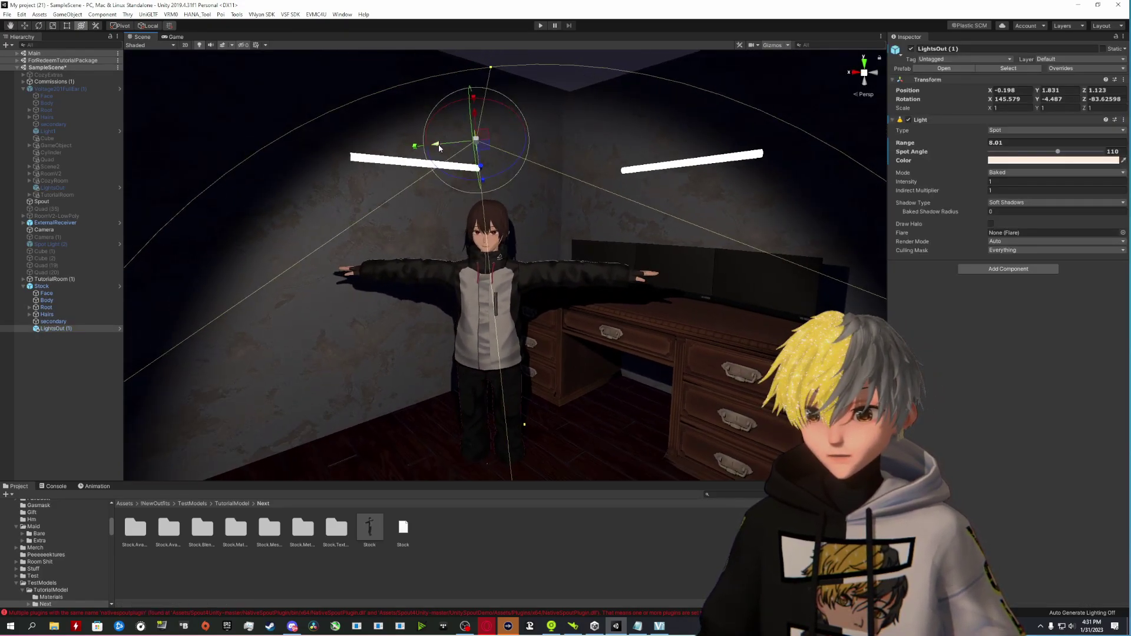
pyautogui.moveTo(439, 148); pyautogui.dragTo(316, 135)
pyautogui.moveTo(509, 171); pyautogui.dragTo(512, 177, button='right')
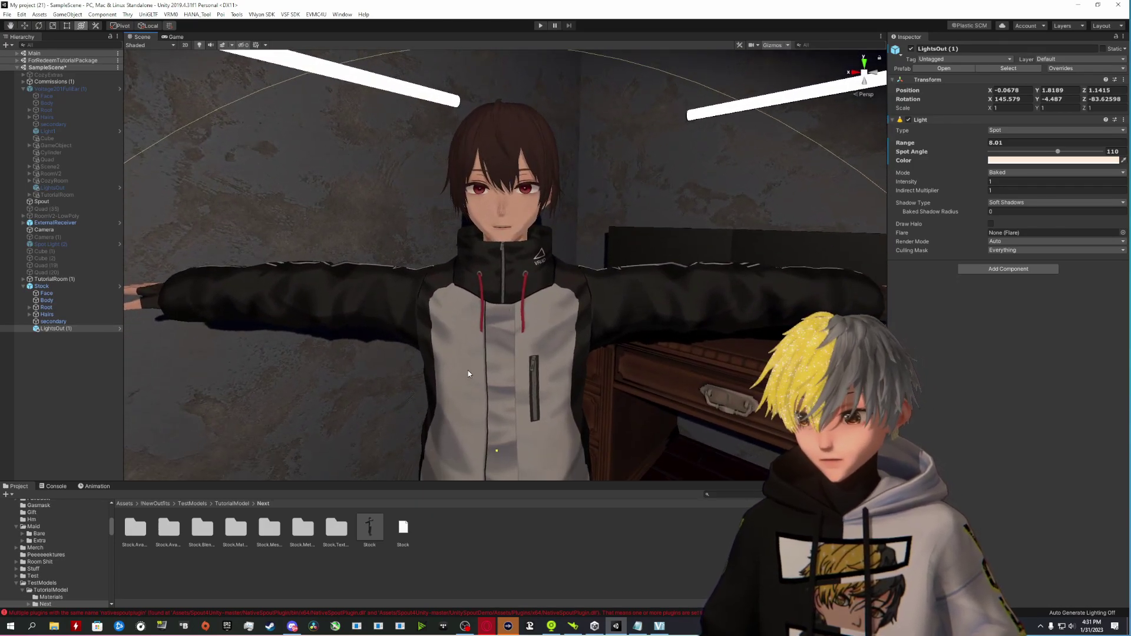
pyautogui.click(370, 527)
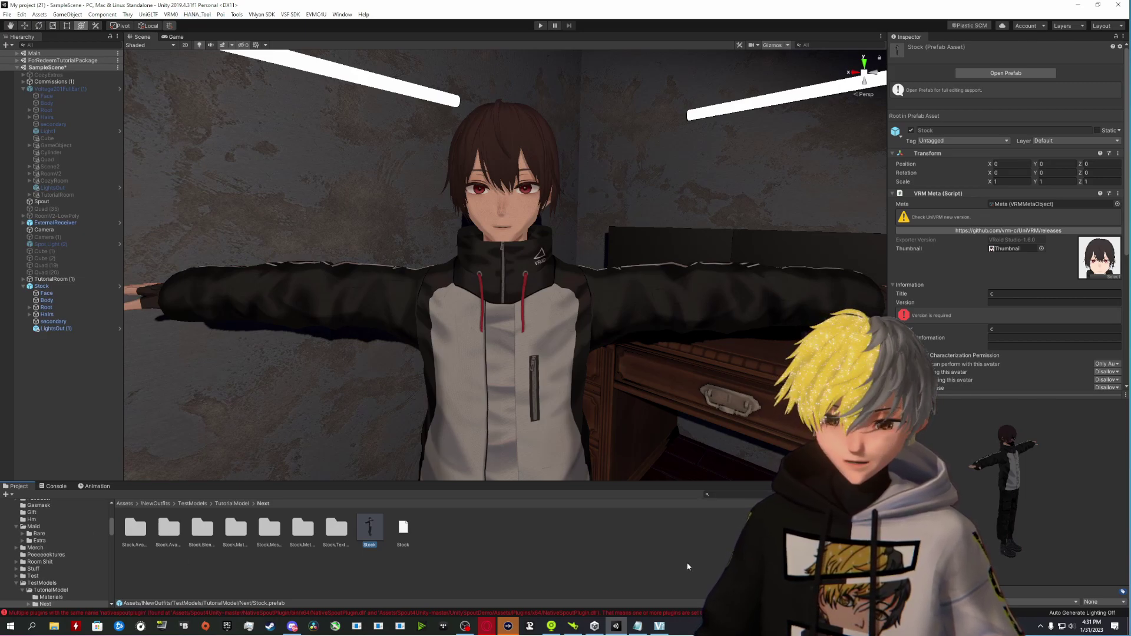
# - Reselect the Stock avatar and zoom the scene view in on its face
pyautogui.click(402, 574)
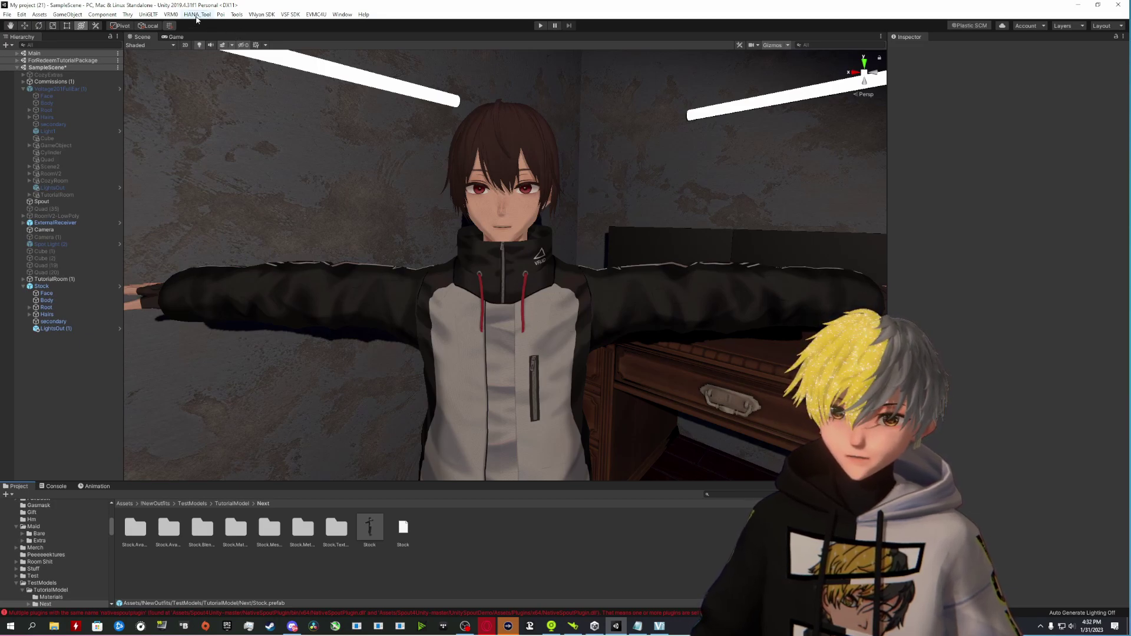
pyautogui.click(370, 528)
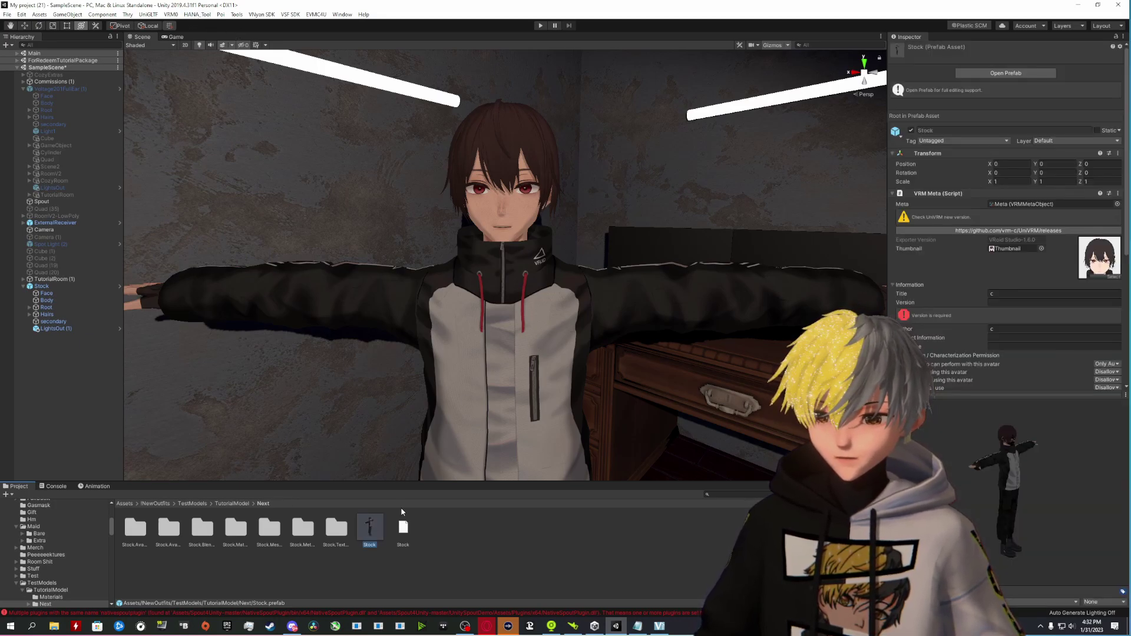
pyautogui.scroll(-3, 453, 421)
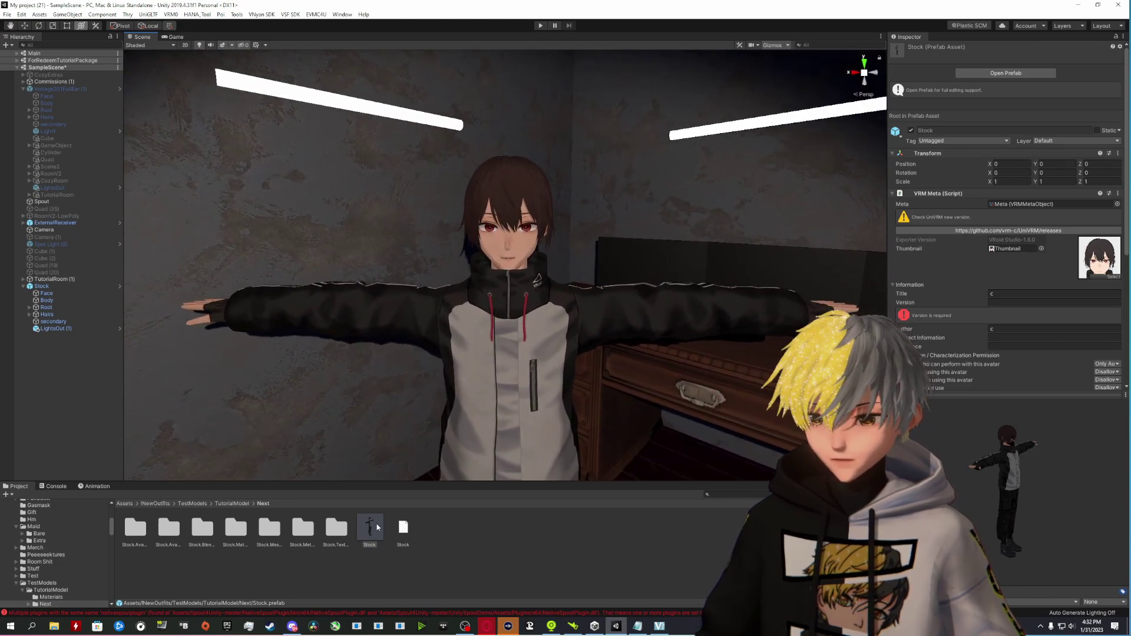
pyautogui.moveTo(370, 528)
pyautogui.mouseDown()
pyautogui.moveTo(64, 355)
pyautogui.moveTo(360, 533)
pyautogui.mouseUp()
pyautogui.click(41, 286)
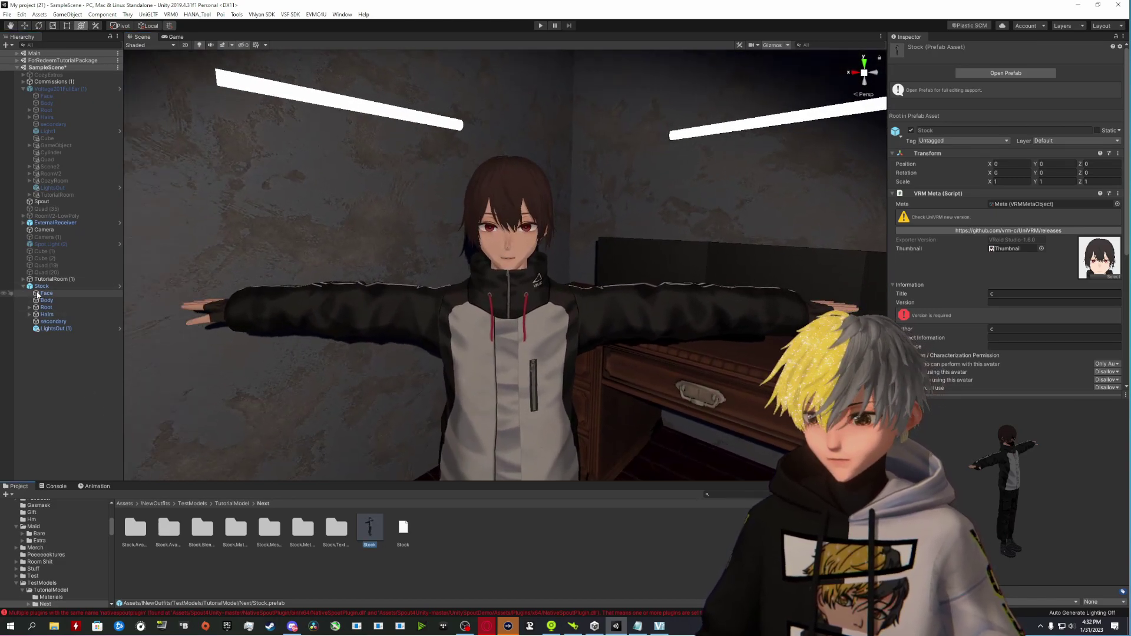
pyautogui.press('w')
pyautogui.moveTo(354, 352)
pyautogui.mouseDown(button='right')
pyautogui.moveTo(353, 376)
pyautogui.moveTo(361, 341)
pyautogui.moveTo(353, 347)
pyautogui.mouseUp(button='right')
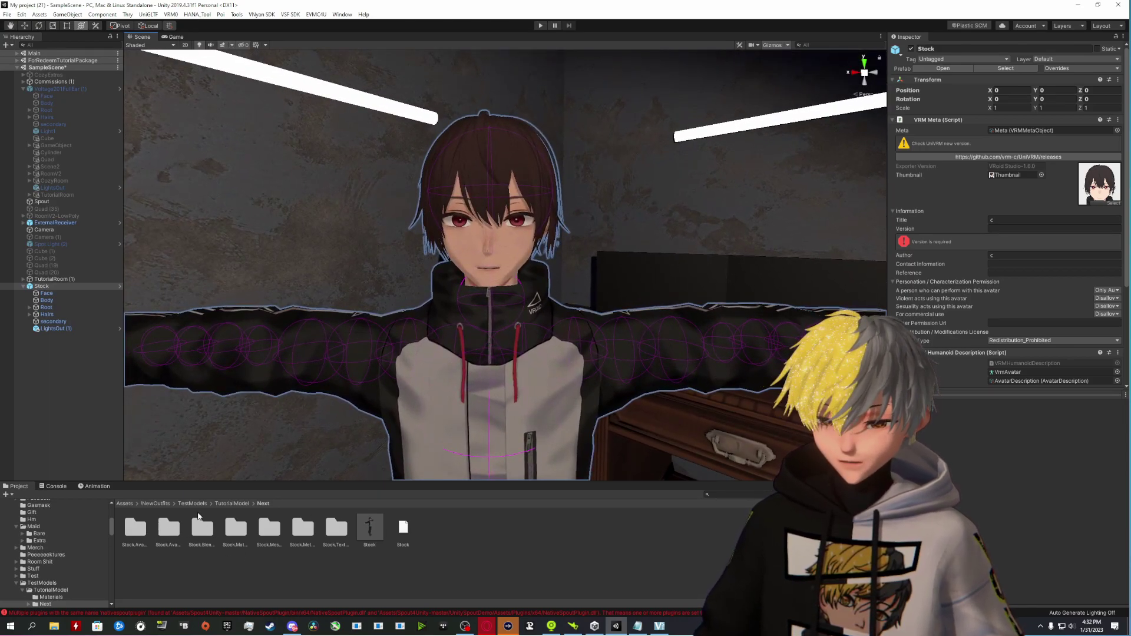
# - Open the Stock.BlendShapes folder and preview existing clips like LookDown and LookLeft
pyautogui.doubleClick(201, 528)
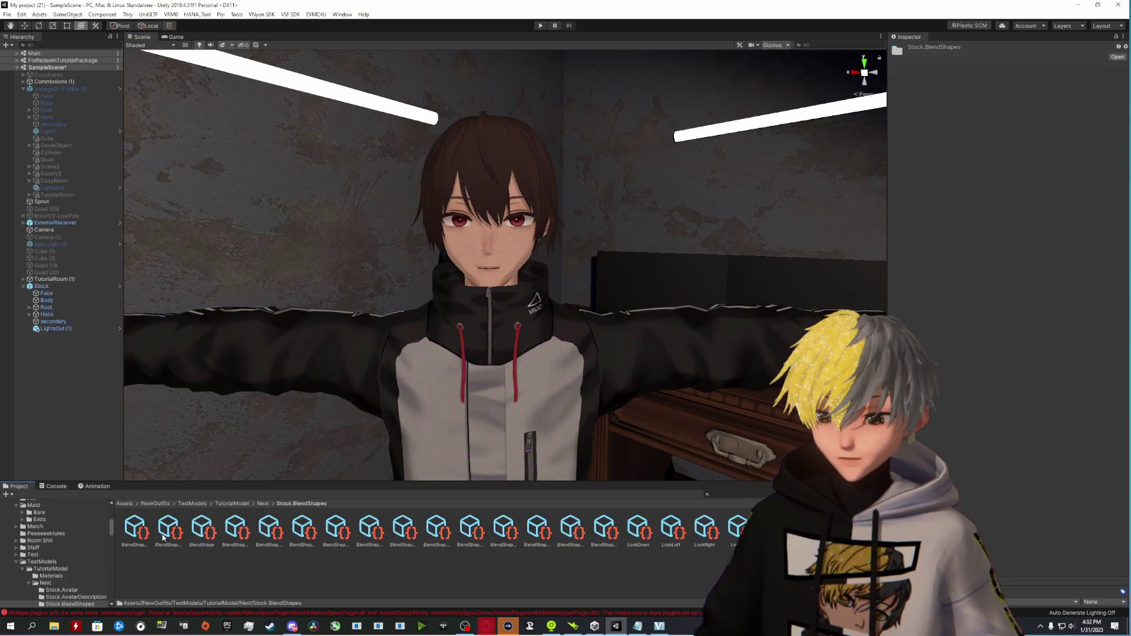
pyautogui.click(202, 528)
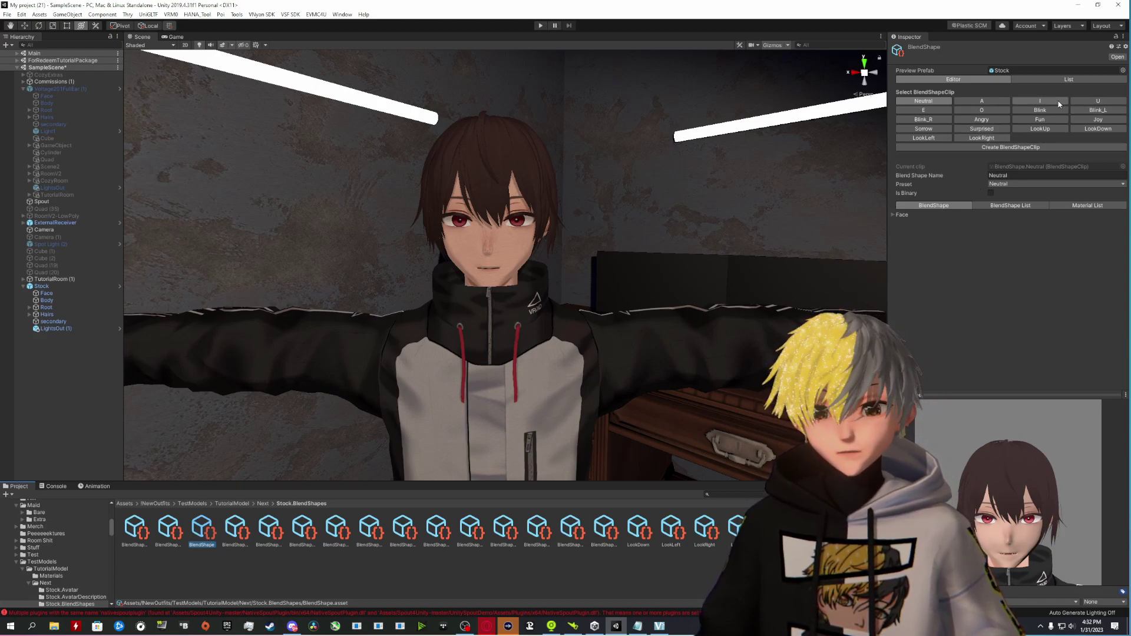
pyautogui.click(59, 286)
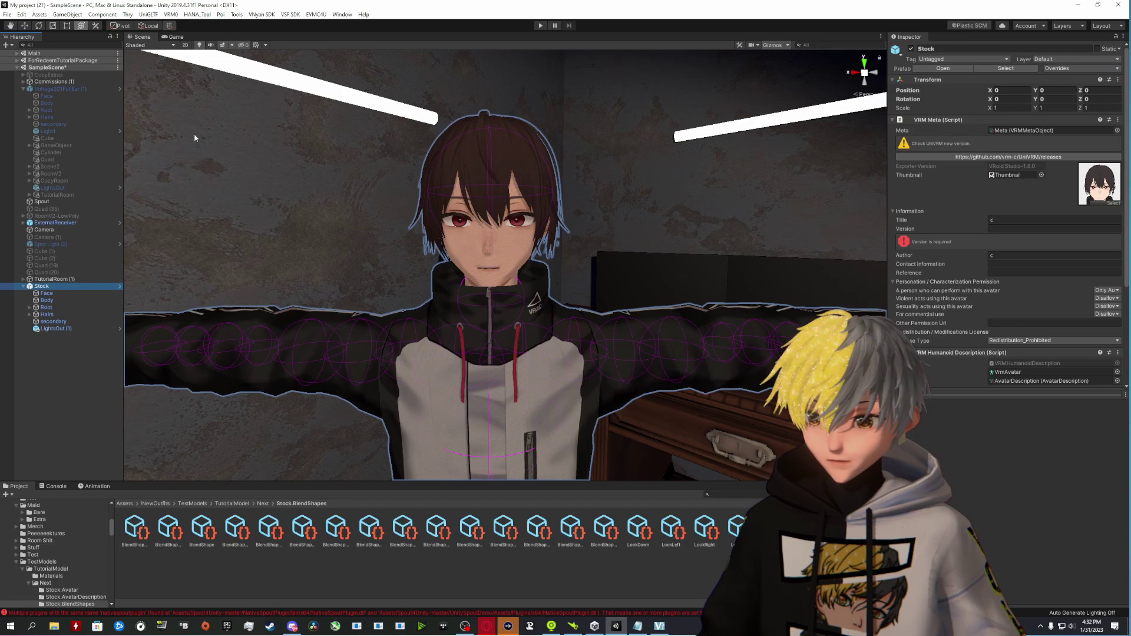
# - In HANA_Tool Reader, assign the Face mesh and read PerfectSync_VRoid_v1_0_0_Male.txt blend shapes
pyautogui.click(198, 14)
pyautogui.click(208, 34)
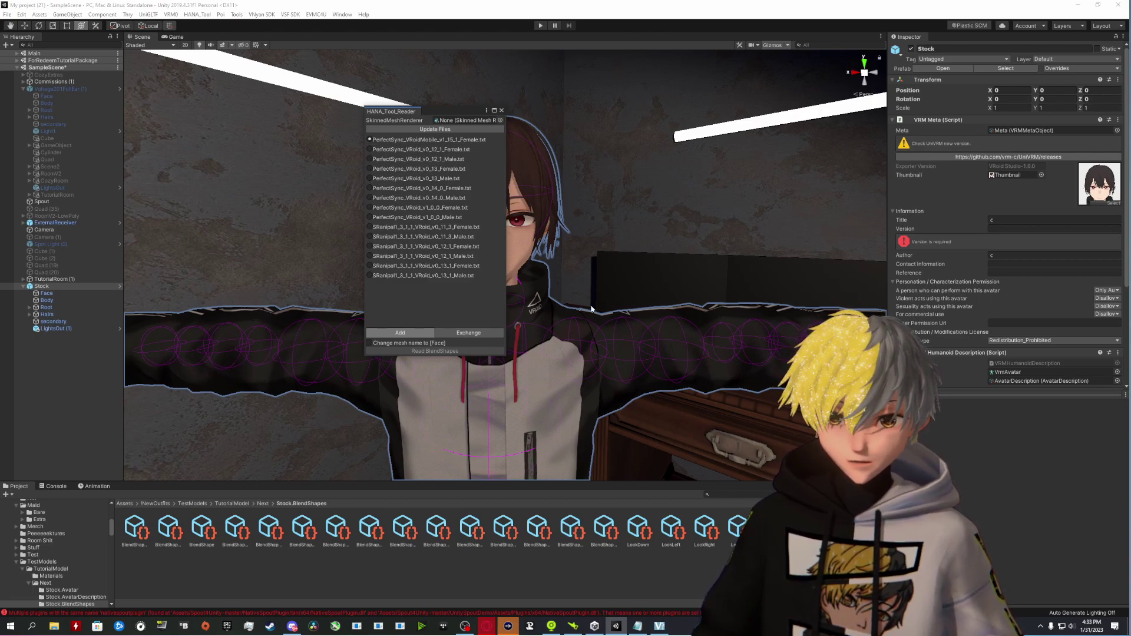
pyautogui.moveTo(39, 288); pyautogui.dragTo(464, 124)
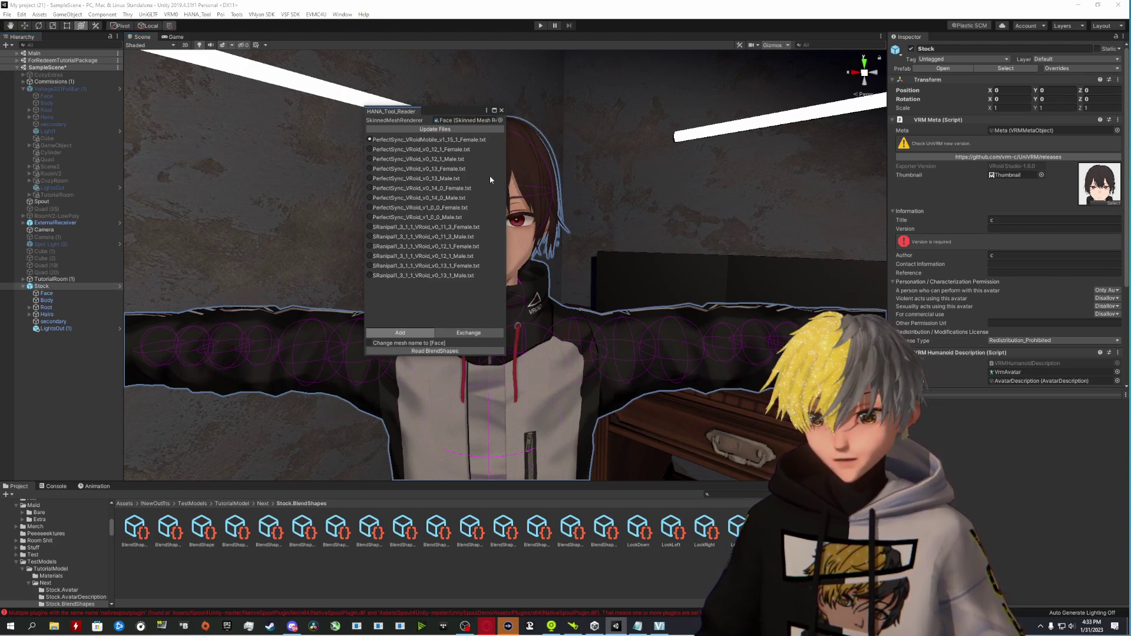
pyautogui.click(445, 220)
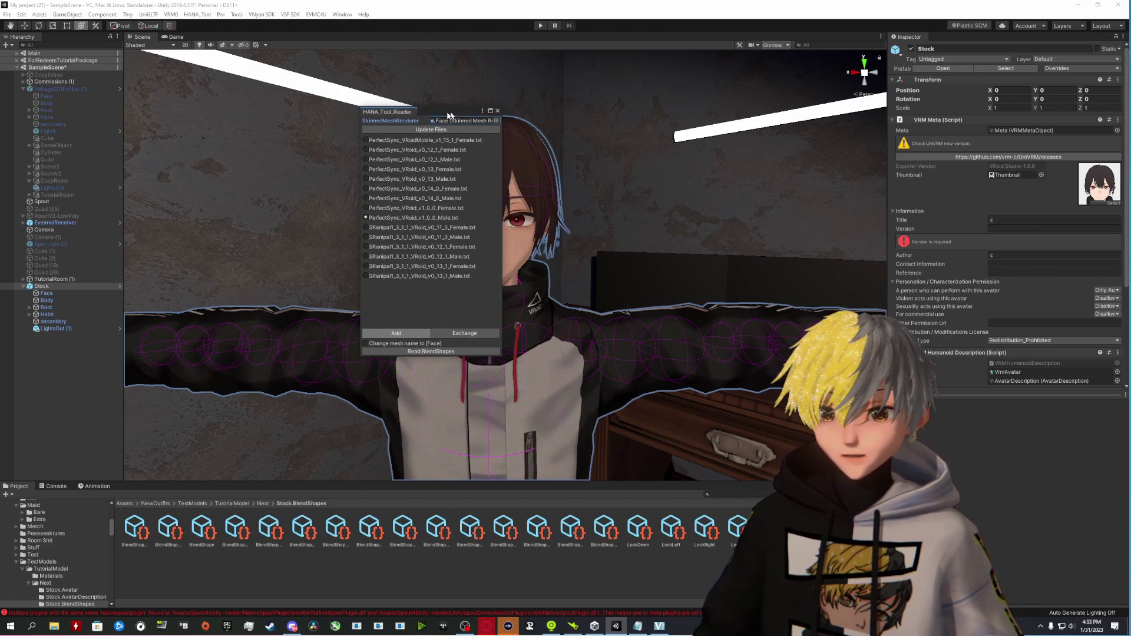
pyautogui.moveTo(450, 112); pyautogui.dragTo(307, 92)
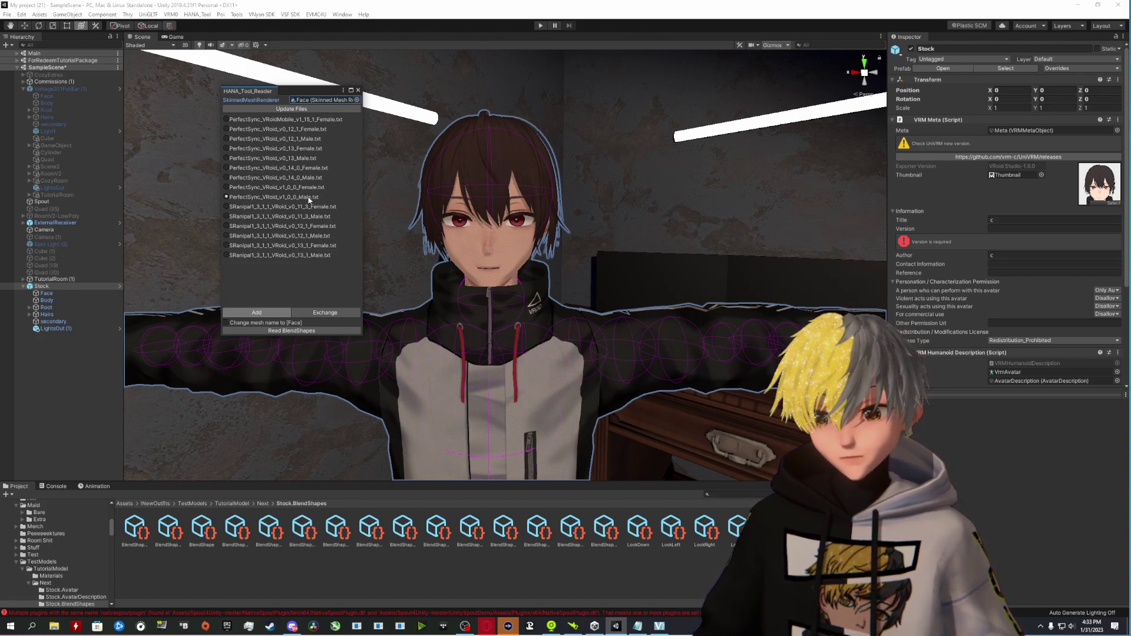
pyautogui.click(309, 331)
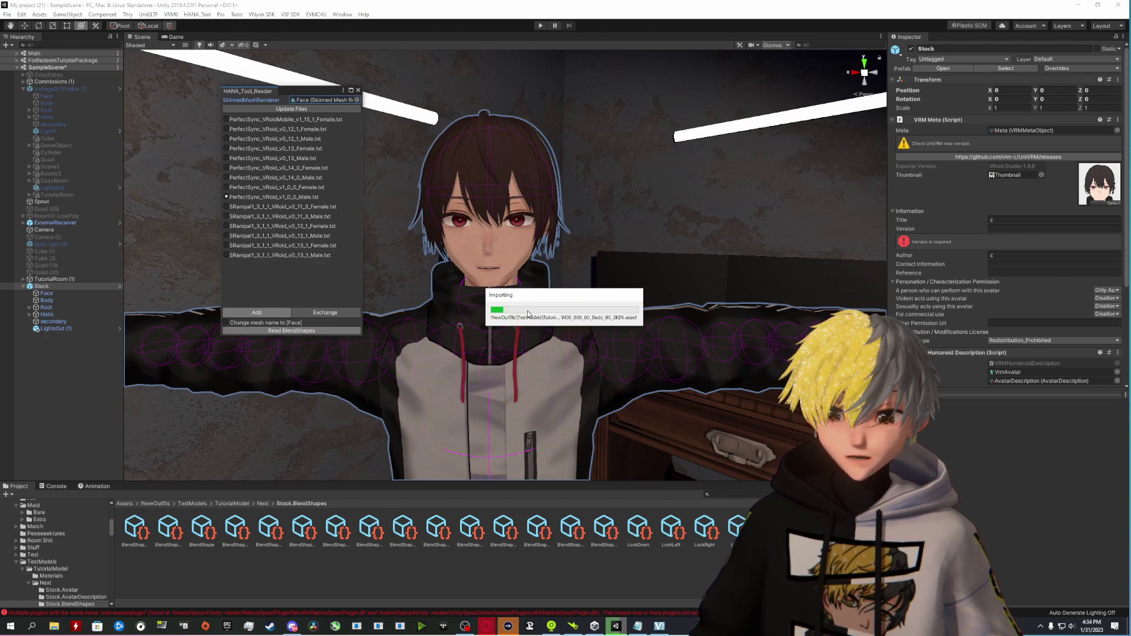
# - Close the Reader and run HANA_Tool ClipBuilder on the Stock avatar with PerfectSync
pyautogui.click(624, 333)
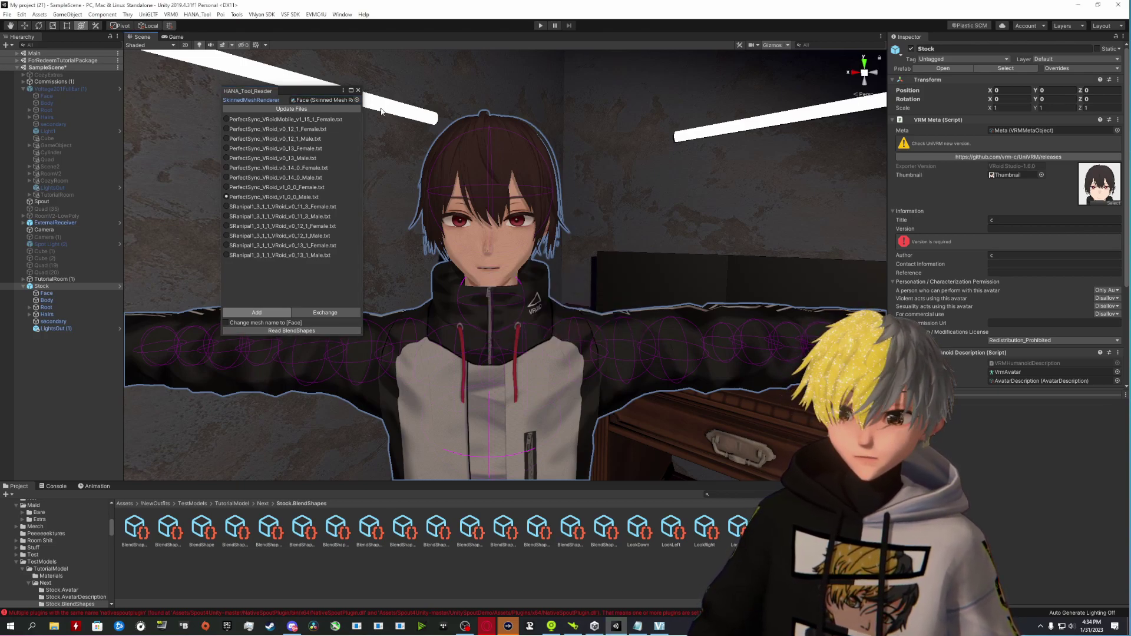
pyautogui.click(358, 91)
pyautogui.click(195, 15)
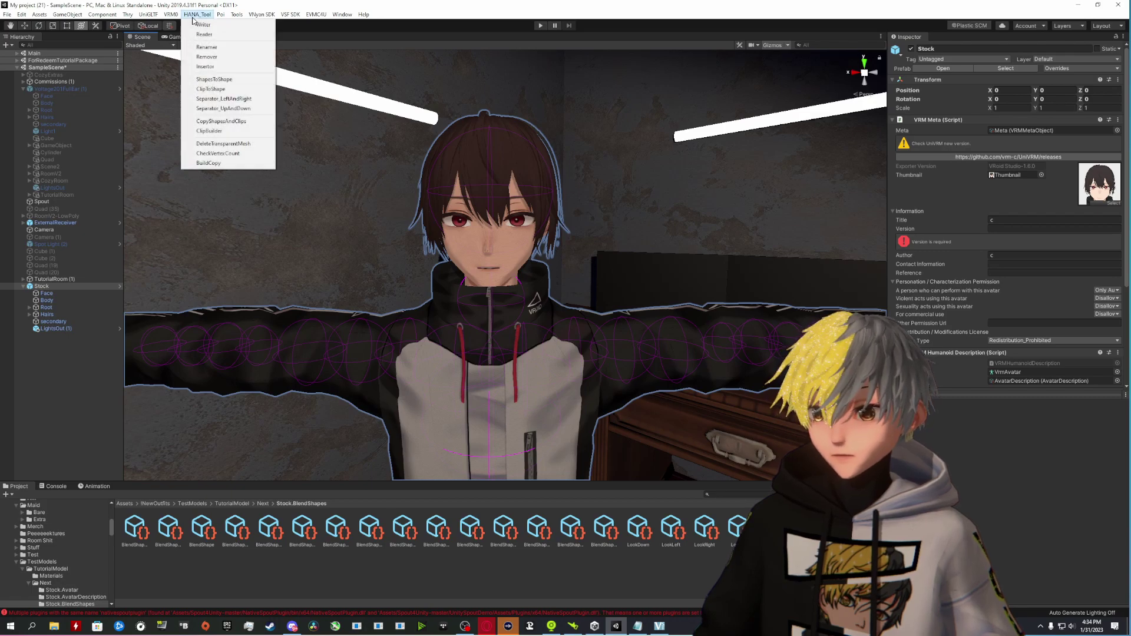
pyautogui.click(224, 133)
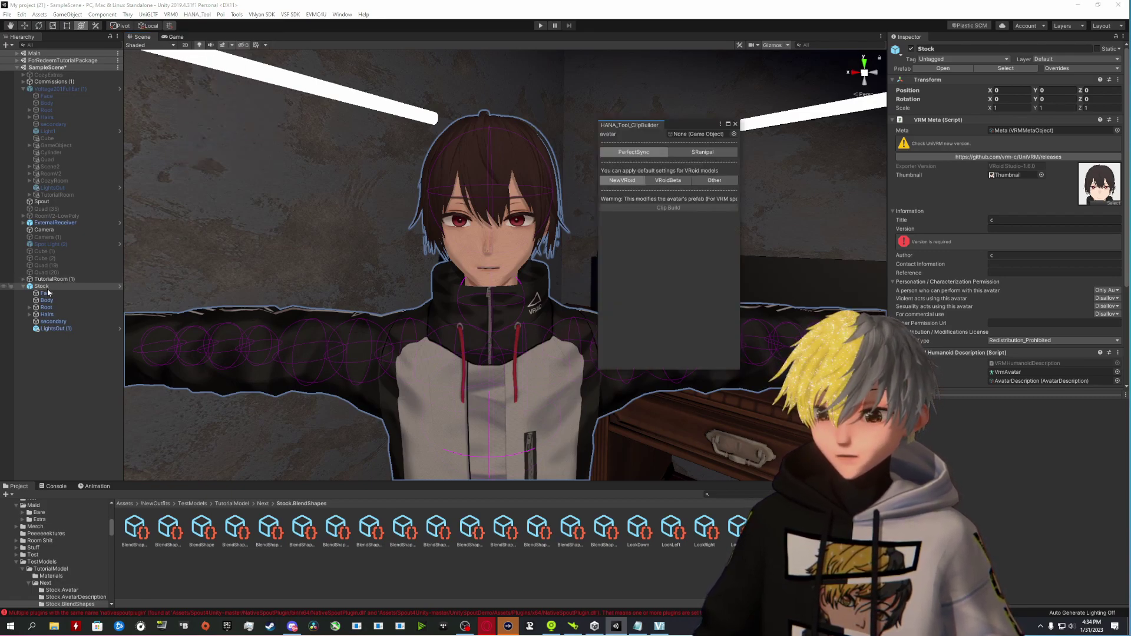
pyautogui.moveTo(42, 288); pyautogui.dragTo(701, 136)
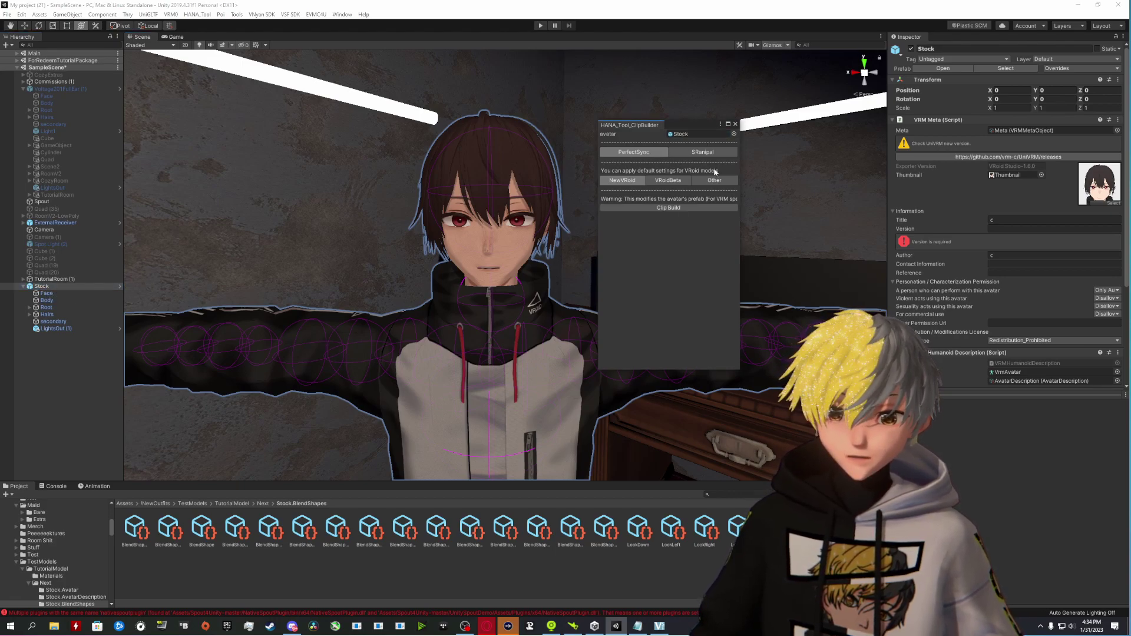
pyautogui.click(696, 207)
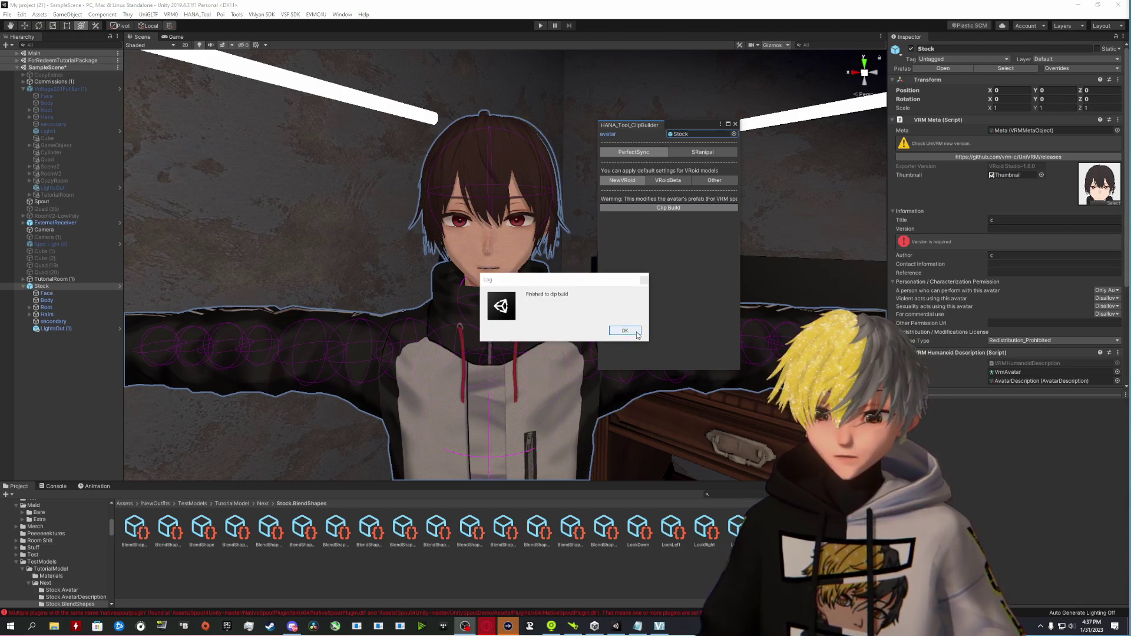
# - Dismiss the build message, close ClipBuilder, open a BlendShape asset and widen the Inspector
pyautogui.click(624, 331)
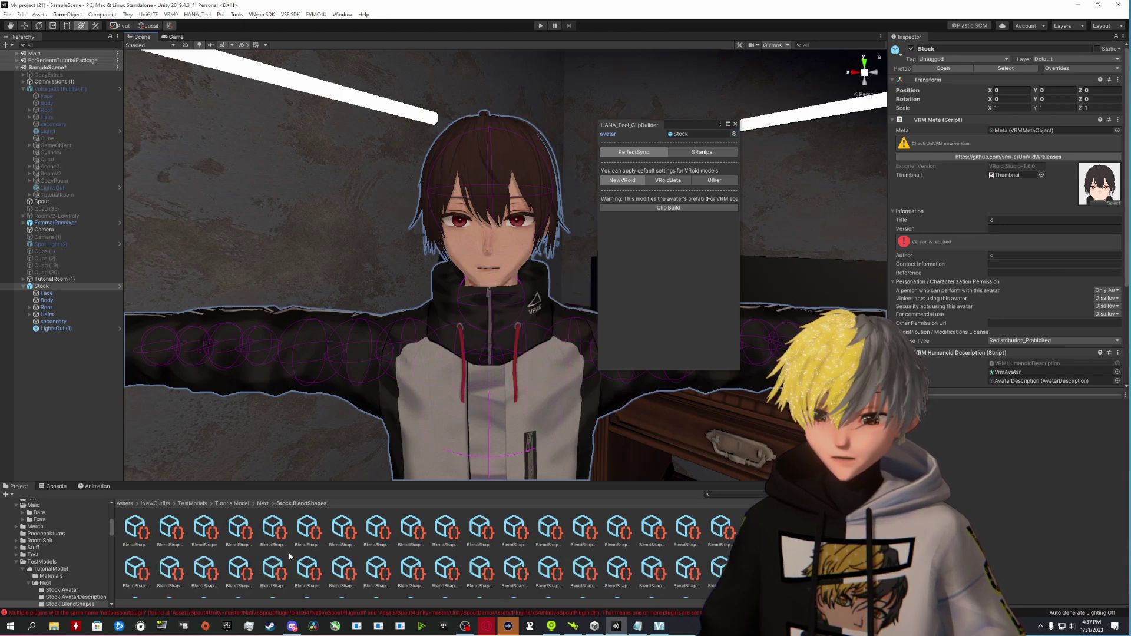
pyautogui.scroll(-1, 294, 553)
pyautogui.scroll(1, 306, 549)
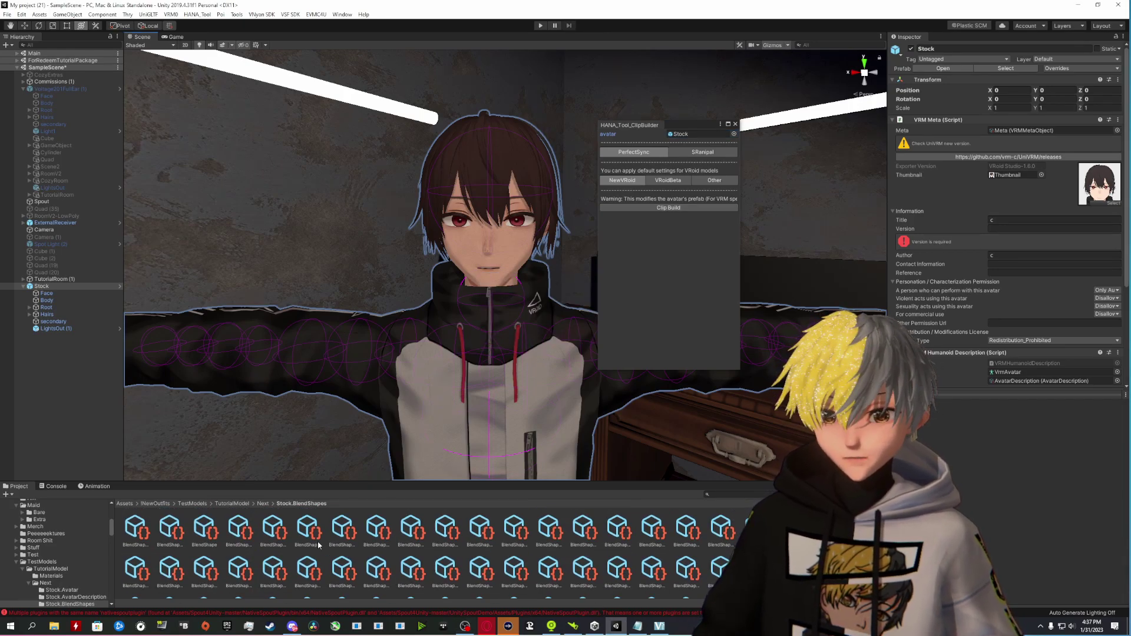
pyautogui.click(735, 125)
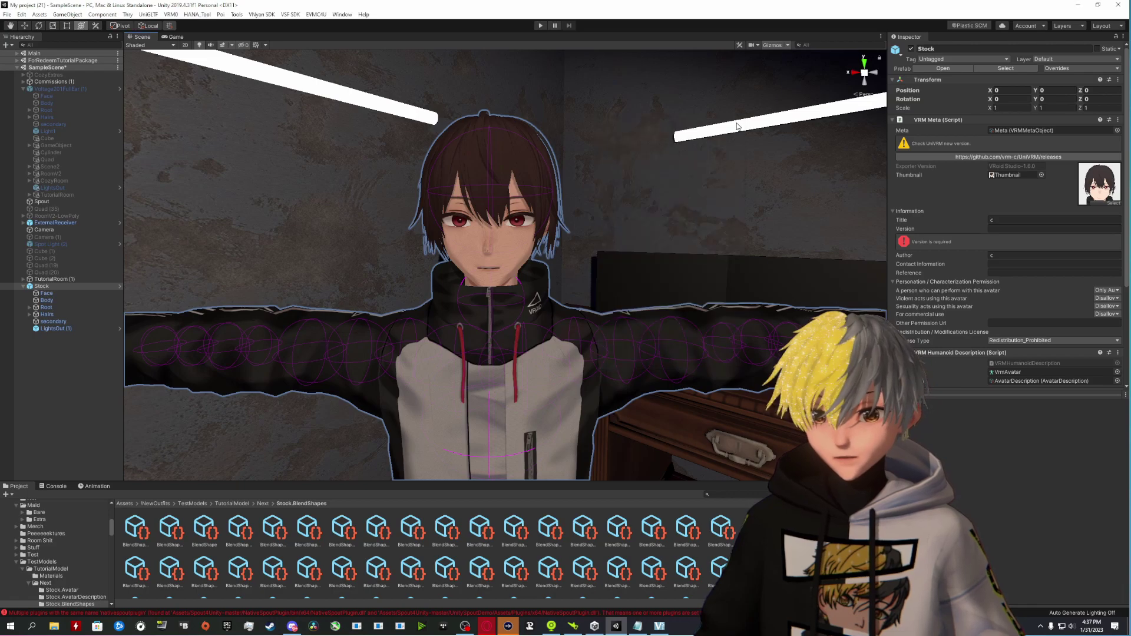
pyautogui.click(208, 539)
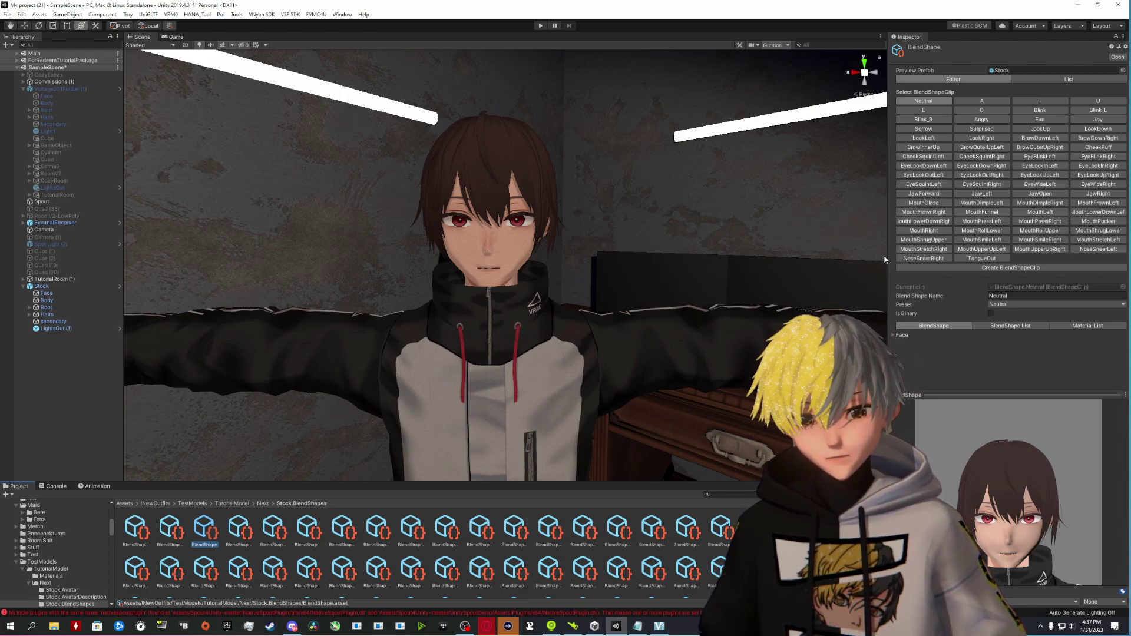
pyautogui.moveTo(884, 260); pyautogui.dragTo(699, 260)
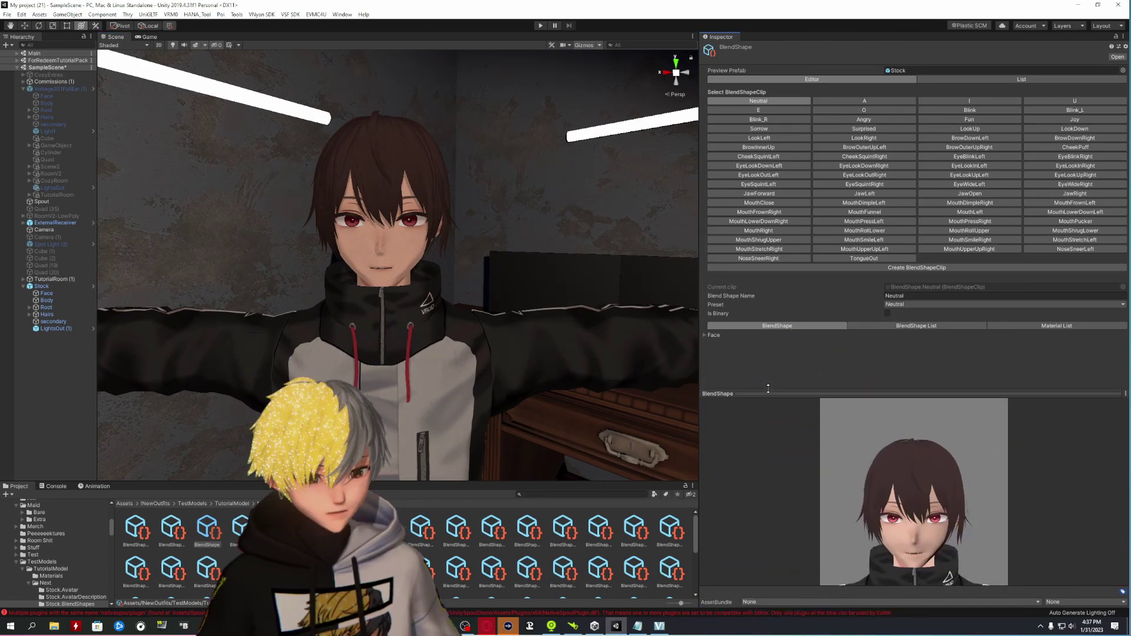
# - Preview the A, I, EyeBlinkRight, MouthPressRight, MouthFunnel and MouthPucker clips, ending on A
pyautogui.moveTo(768, 388); pyautogui.dragTo(767, 330)
pyautogui.moveTo(699, 353); pyautogui.dragTo(679, 353)
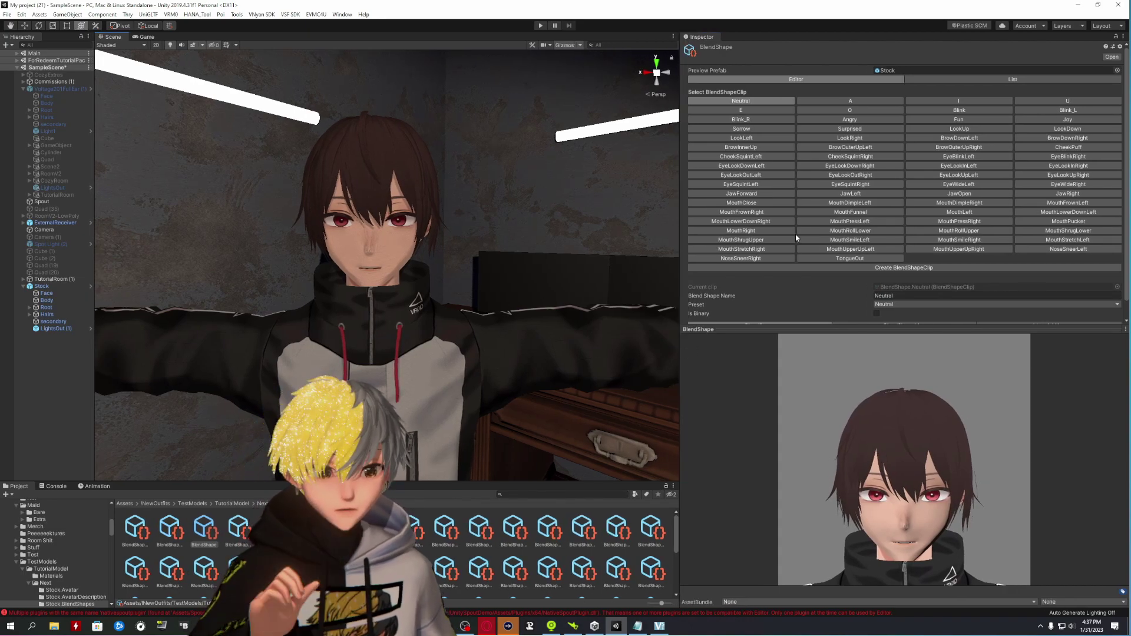
pyautogui.click(857, 102)
pyautogui.click(955, 103)
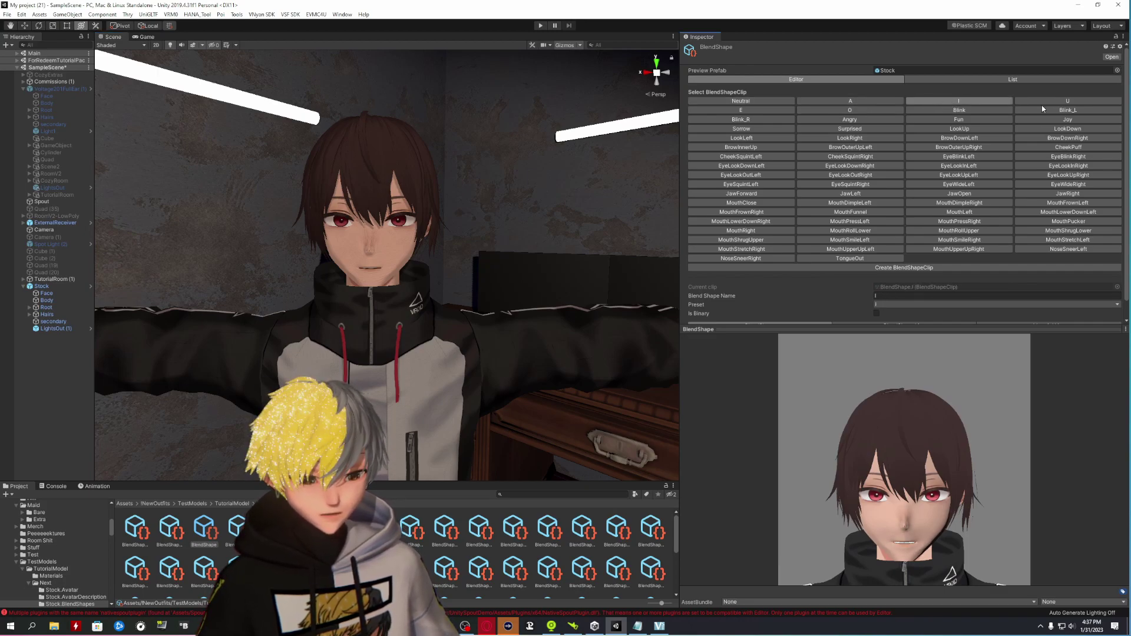
pyautogui.click(1068, 156)
pyautogui.click(958, 221)
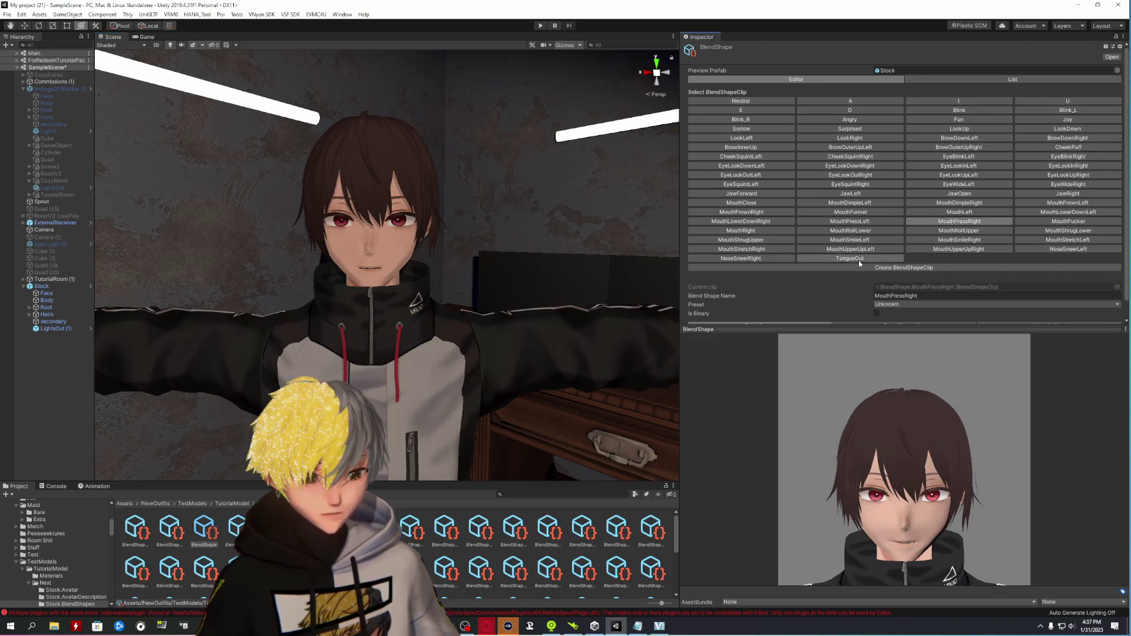
pyautogui.click(862, 211)
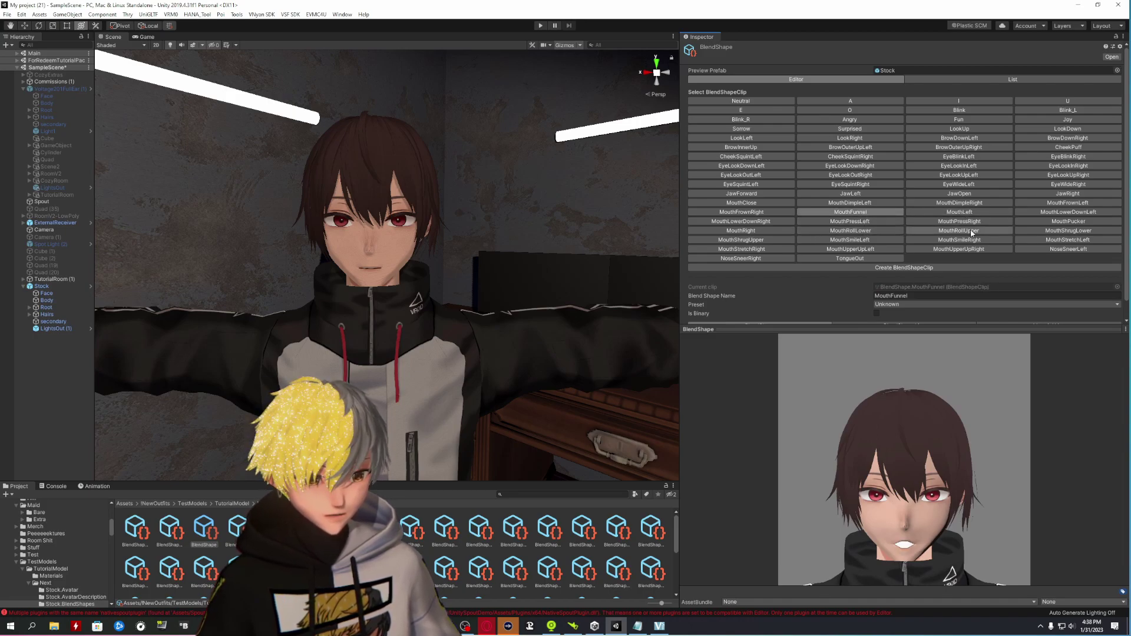
pyautogui.click(1058, 224)
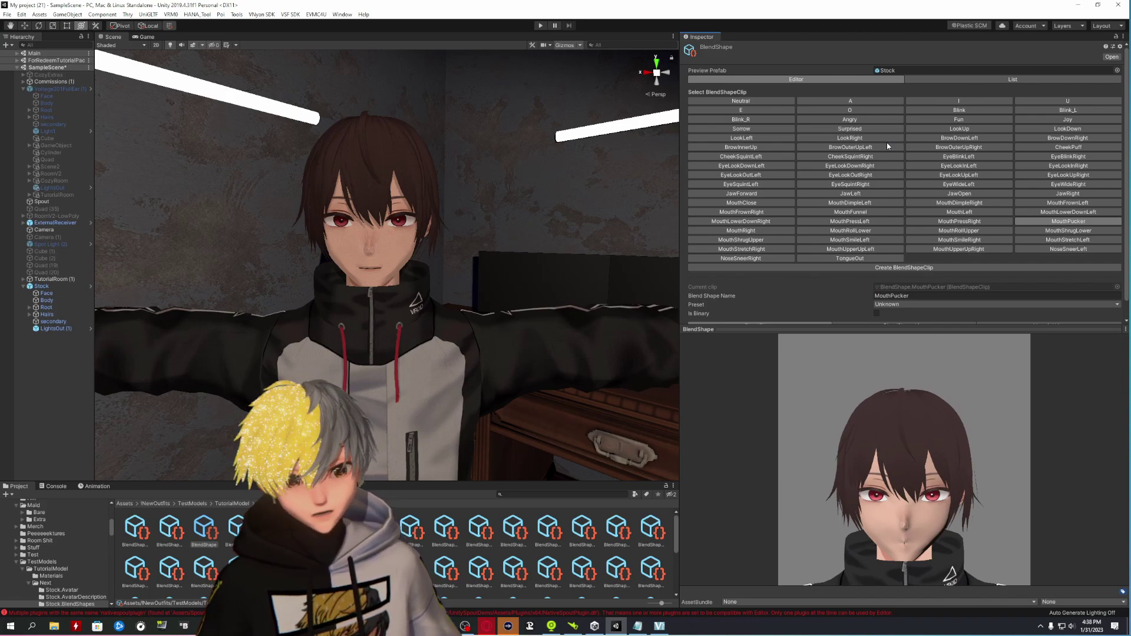
pyautogui.click(860, 101)
# - In the A clip's Face values, set Fcl_MTH_U to 5.6
pyautogui.scroll(-1, 777, 292)
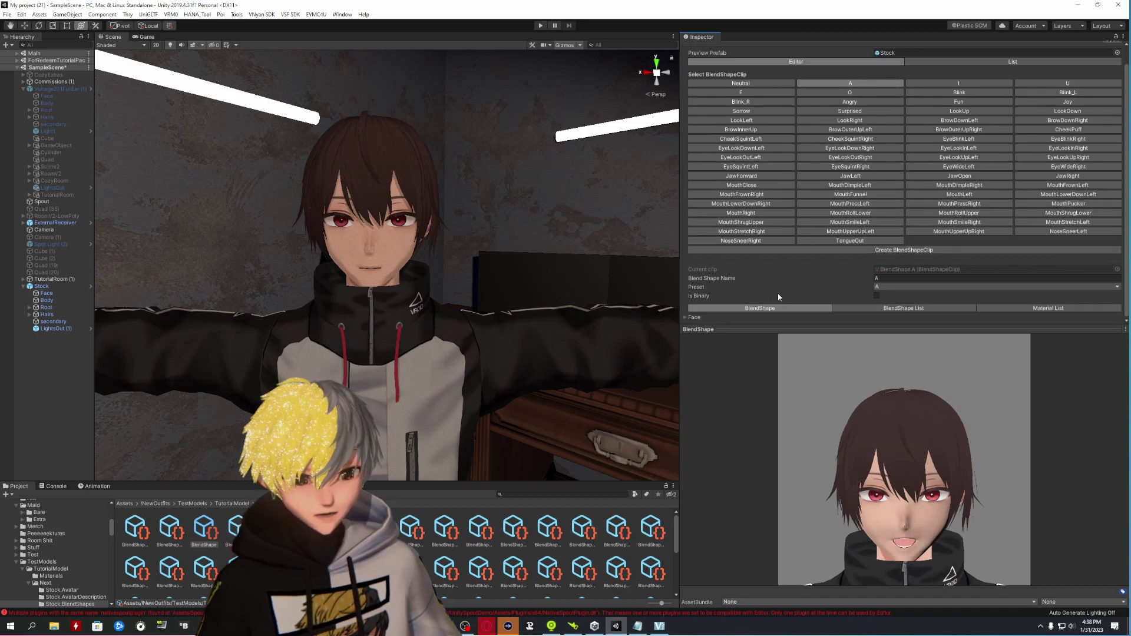
pyautogui.click(691, 318)
pyautogui.scroll(-10, 732, 293)
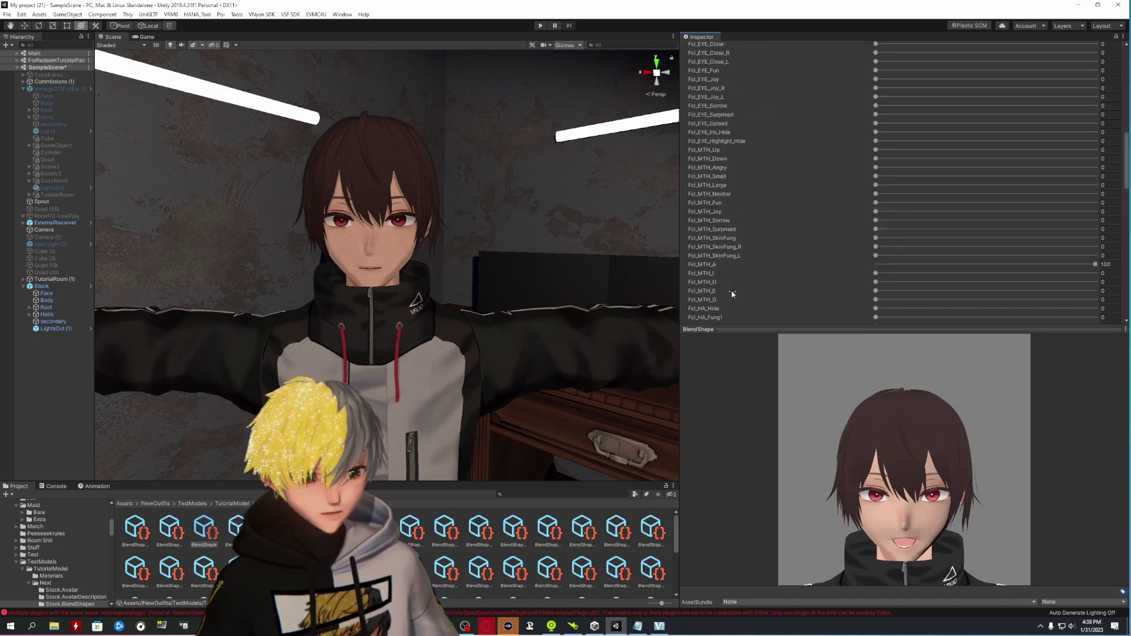
pyautogui.scroll(-5, 732, 293)
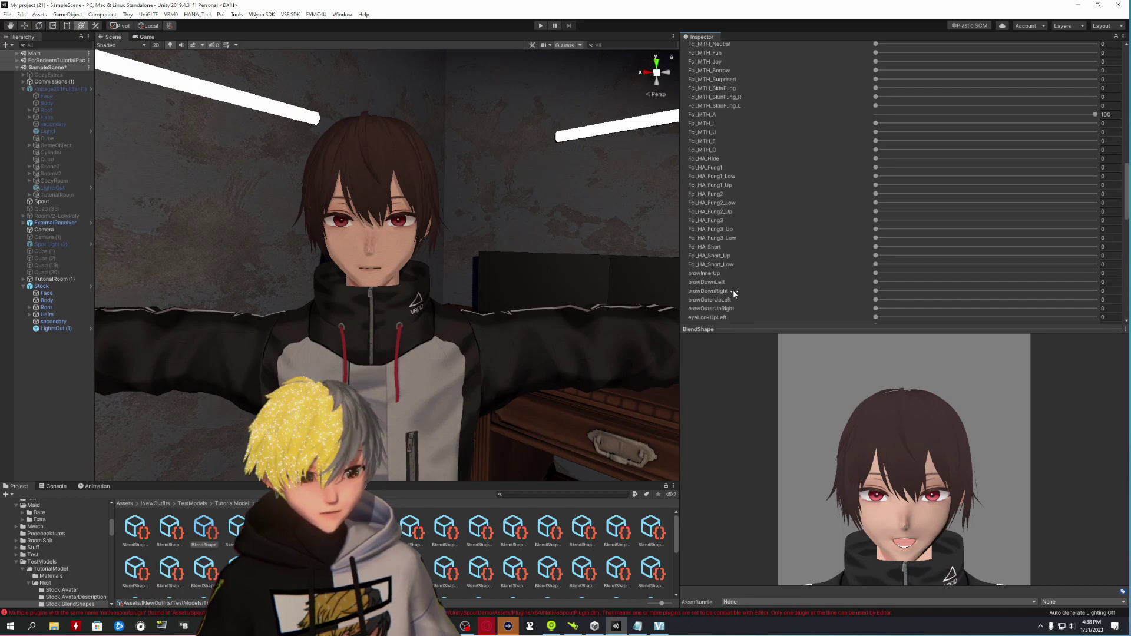
pyautogui.scroll(5, 734, 293)
pyautogui.moveTo(1094, 273); pyautogui.dragTo(1025, 277)
pyautogui.scroll(-7, 890, 236)
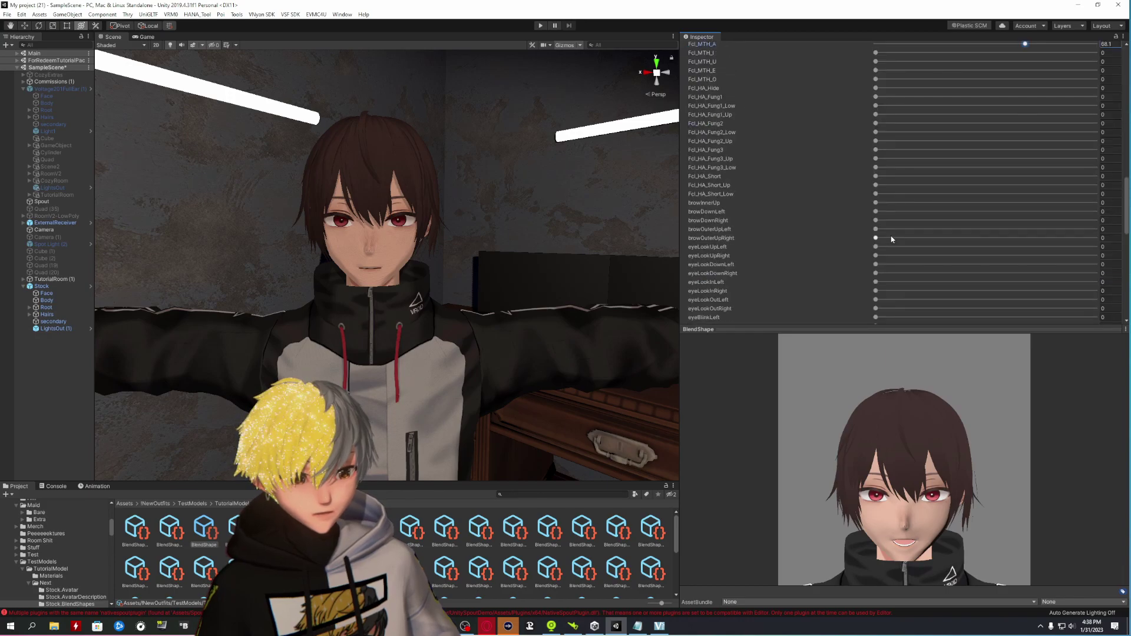
pyautogui.scroll(5, 892, 239)
pyautogui.scroll(-5, 800, 176)
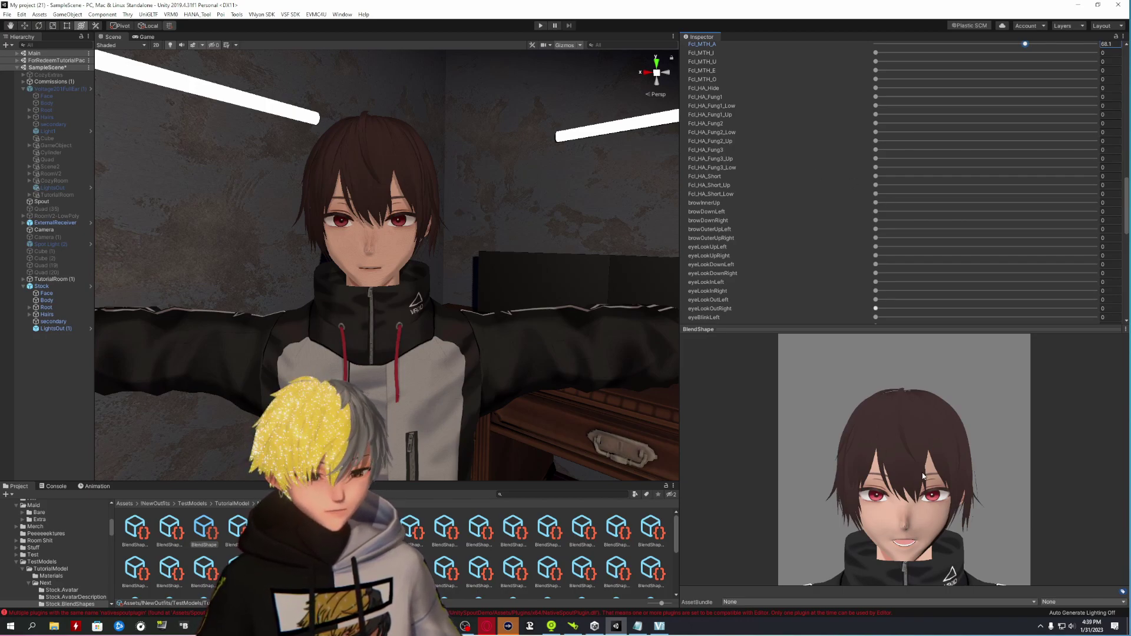
pyautogui.scroll(5, 938, 476)
pyautogui.moveTo(938, 477); pyautogui.dragTo(927, 470)
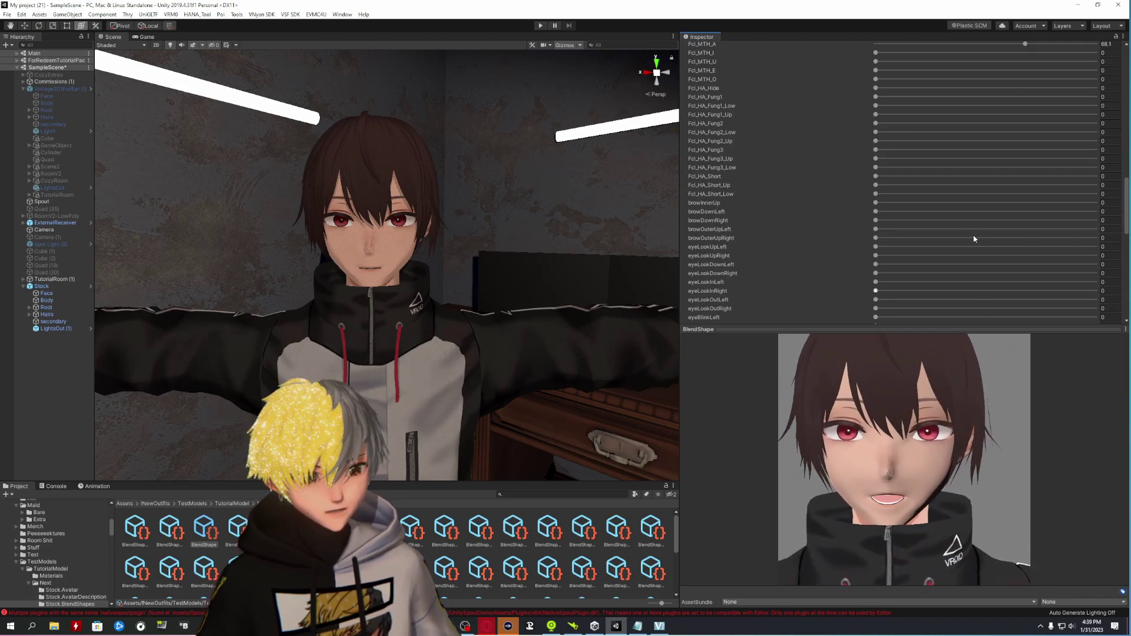
pyautogui.click(876, 61)
pyautogui.moveTo(876, 63)
pyautogui.mouseDown()
pyautogui.moveTo(949, 63)
pyautogui.moveTo(889, 66)
pyautogui.mouseUp()
pyautogui.scroll(10, 917, 222)
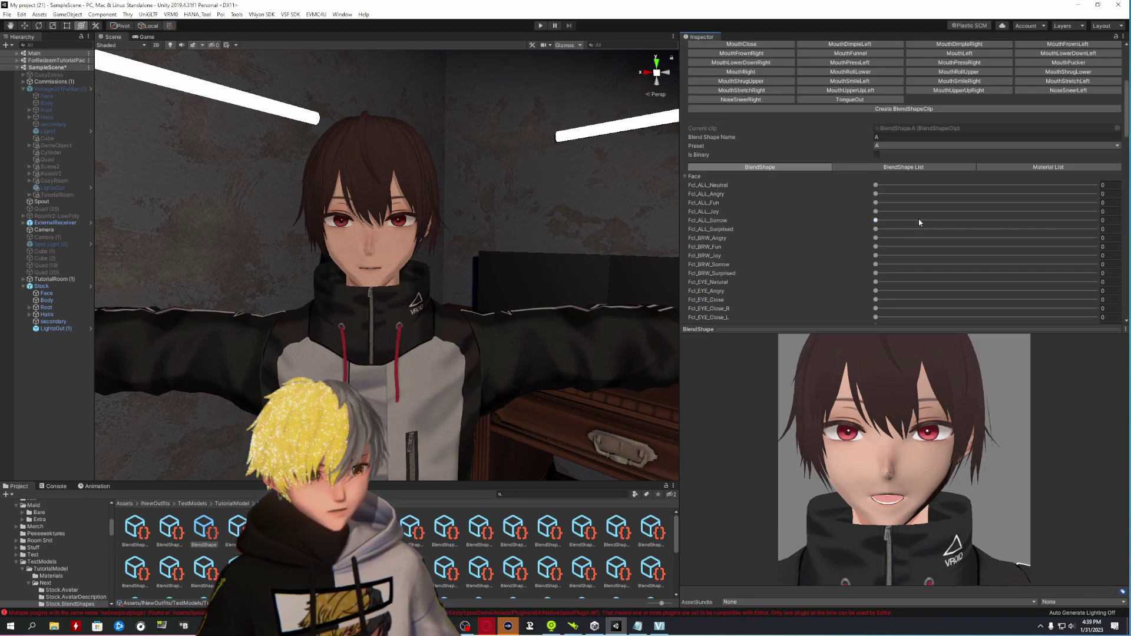
# - In the I clip, blend Fcl_MTH_A at about 31.3 and lower Fcl_MTH_I to about 42
pyautogui.click(959, 100)
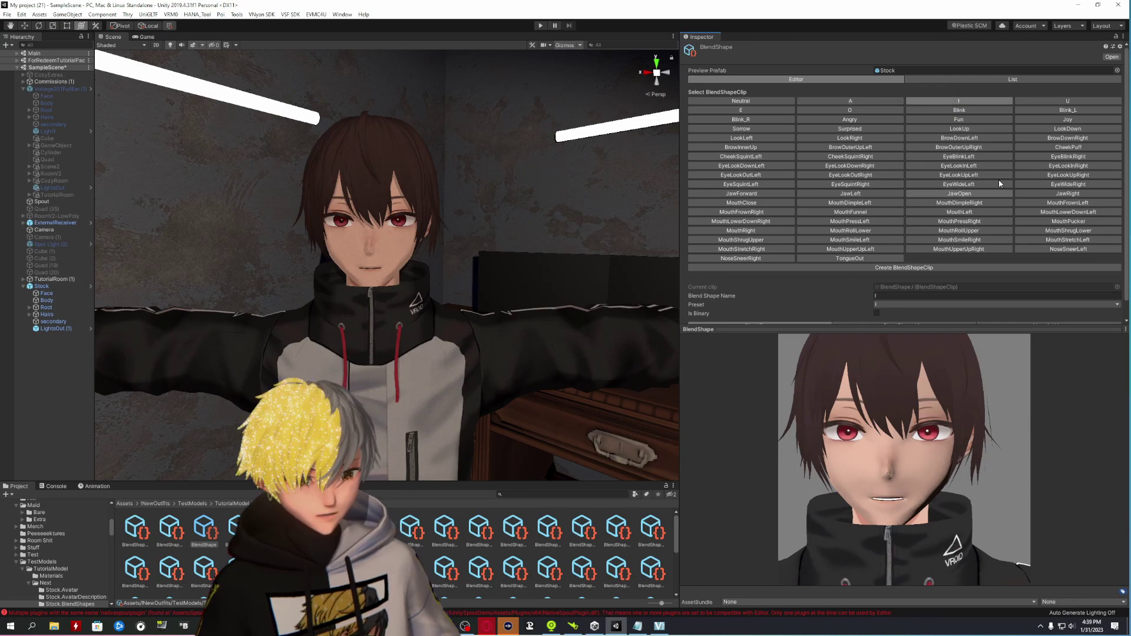
pyautogui.scroll(-1, 715, 310)
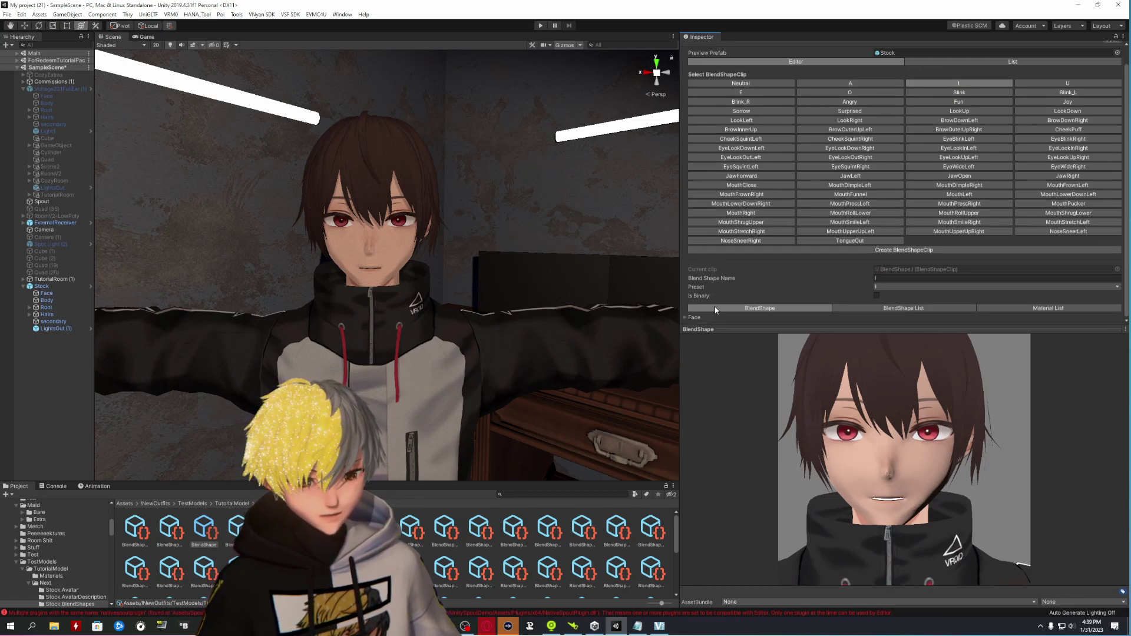
pyautogui.click(685, 317)
pyautogui.scroll(-10, 853, 274)
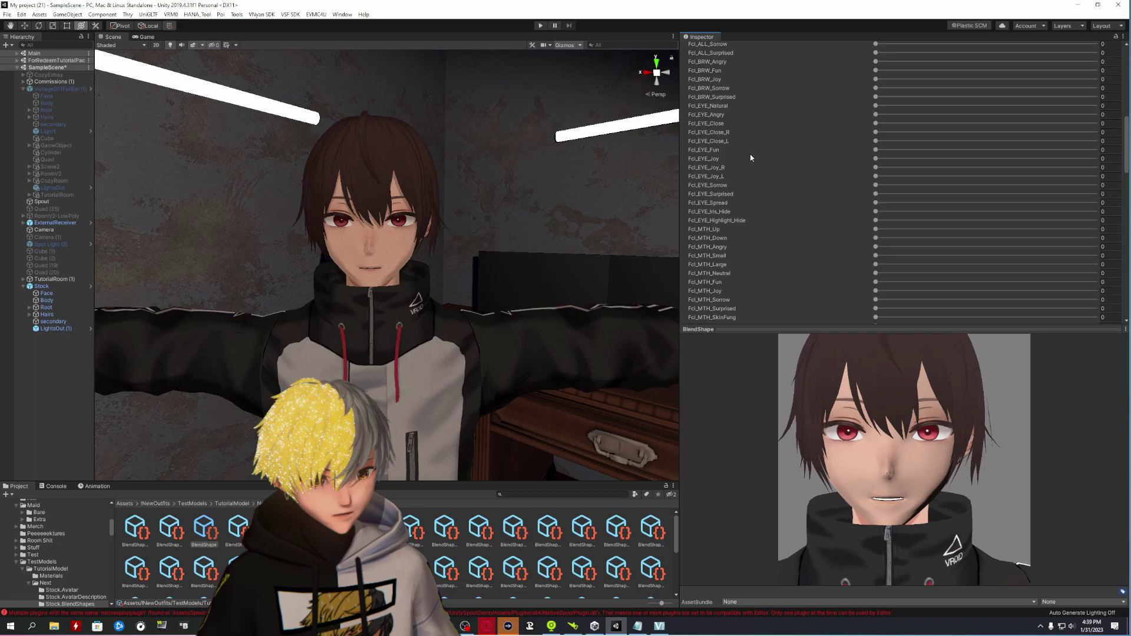
pyautogui.scroll(-6, 754, 177)
pyautogui.moveTo(876, 185); pyautogui.dragTo(944, 185)
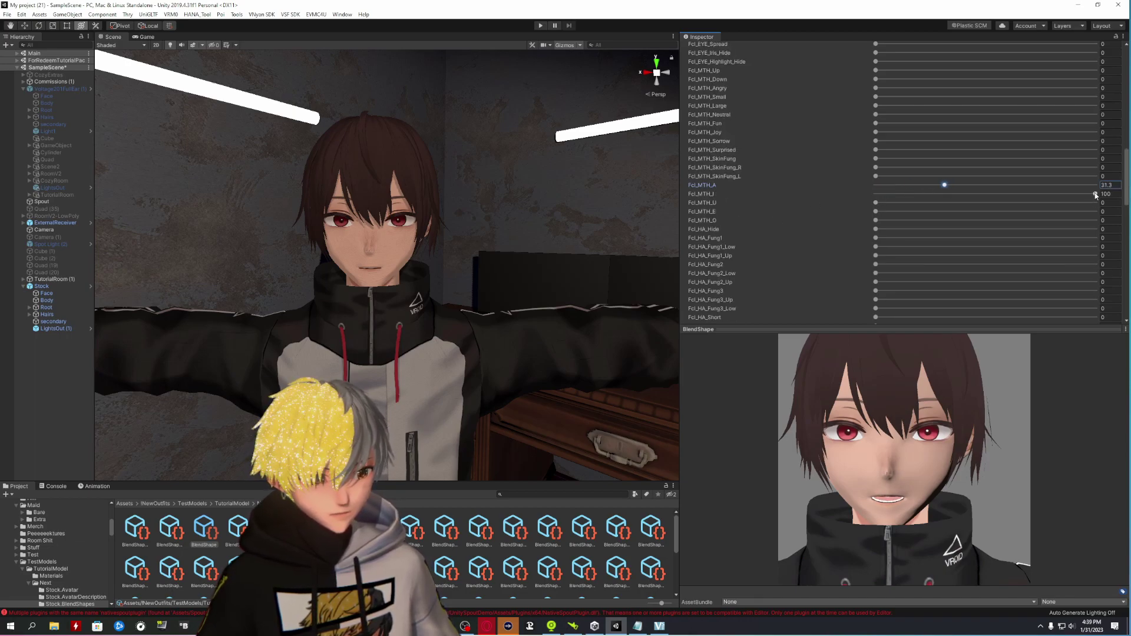
pyautogui.moveTo(1095, 195); pyautogui.dragTo(967, 206)
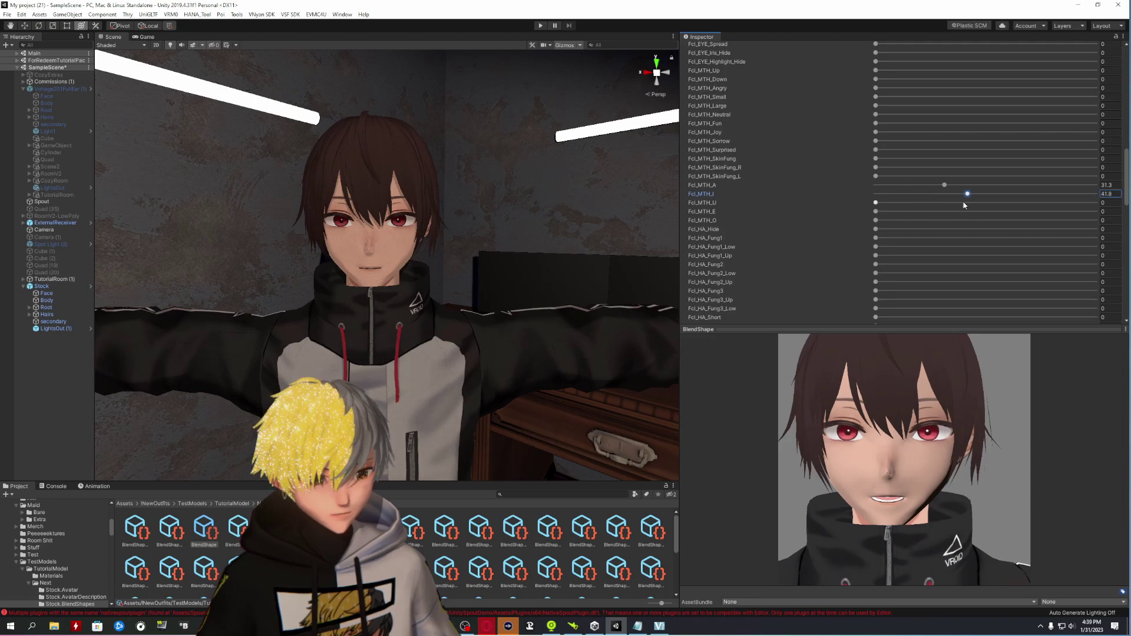
pyautogui.scroll(4, 851, 260)
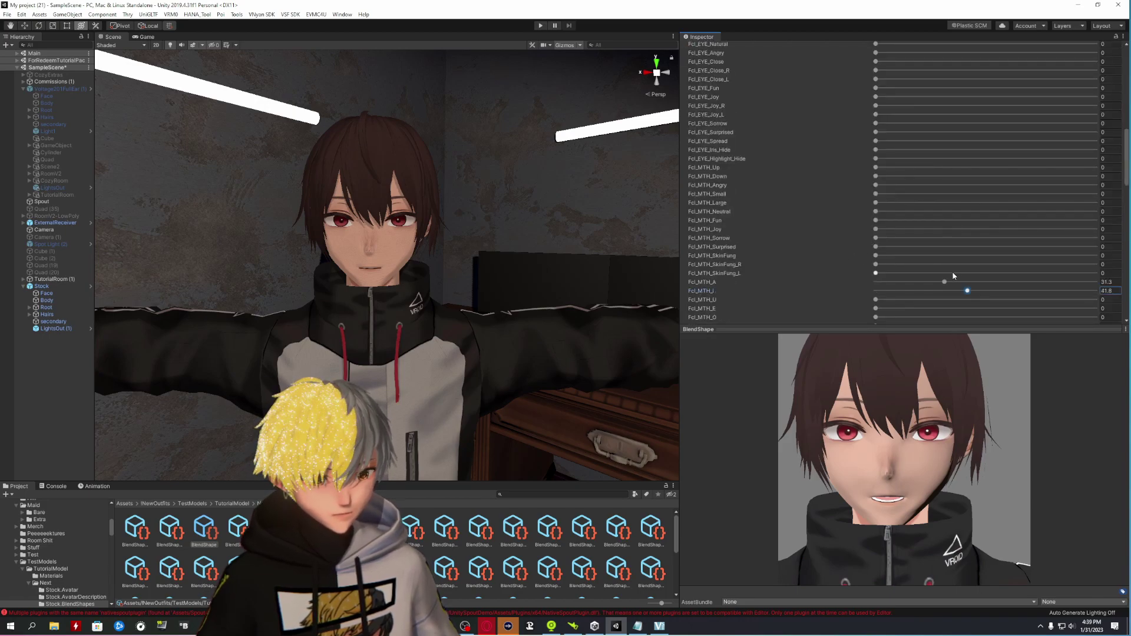
pyautogui.scroll(6, 934, 233)
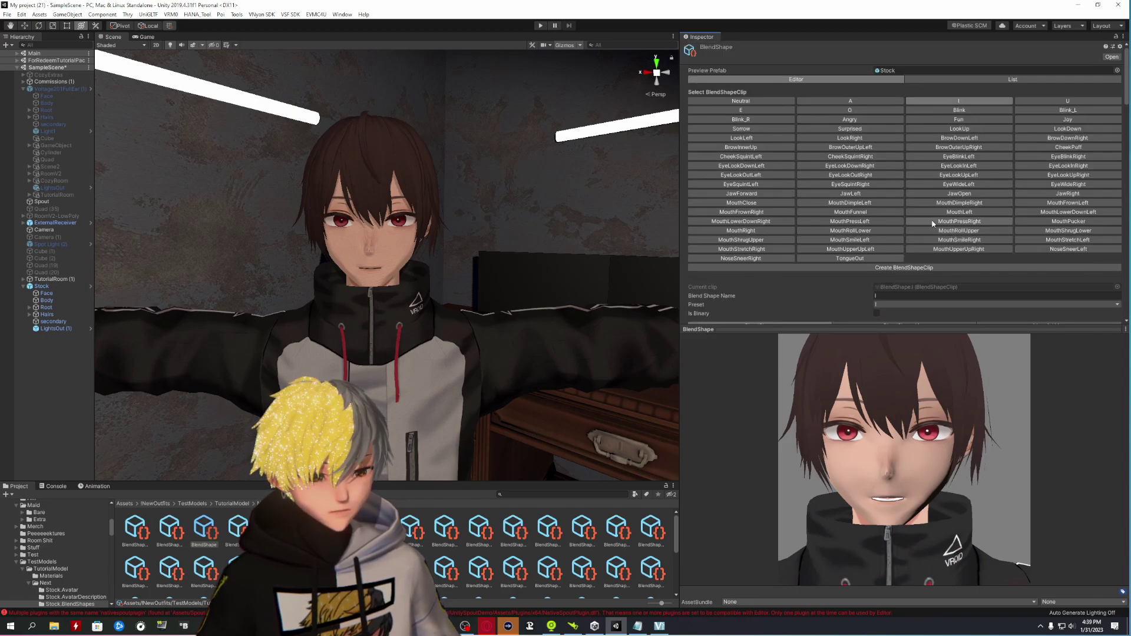
# - In the U clip, lower Fcl_MTH_U to 63.1 and add Fcl_MTH_O at about 45.6
pyautogui.click(1067, 101)
pyautogui.scroll(-1, 791, 242)
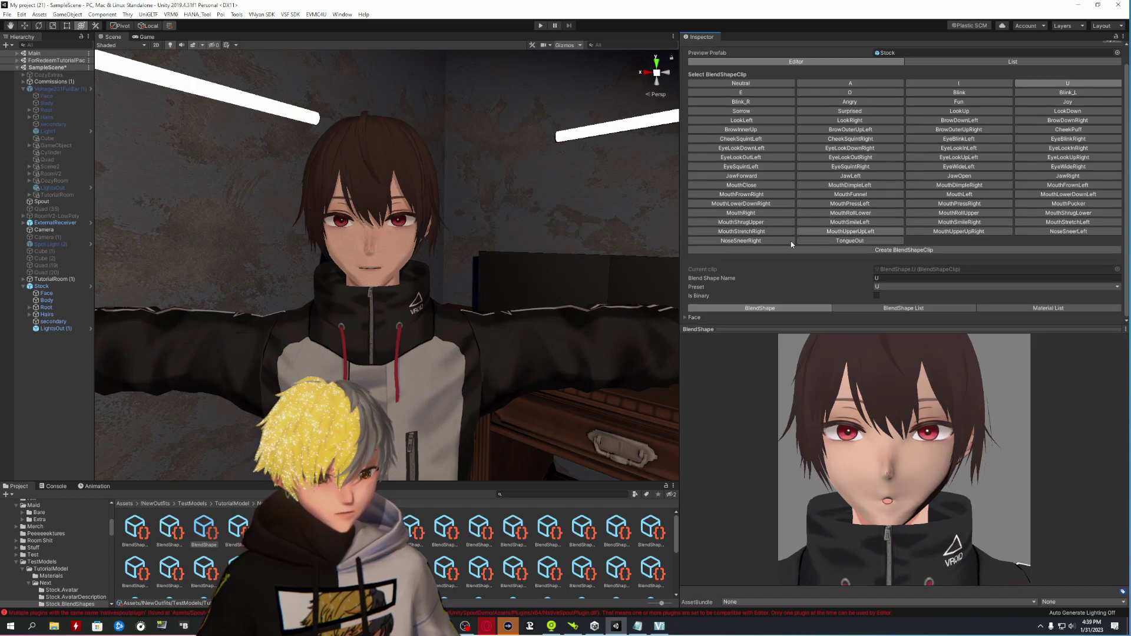
pyautogui.click(697, 317)
pyautogui.scroll(-15, 895, 241)
pyautogui.moveTo(1096, 276); pyautogui.dragTo(1014, 288)
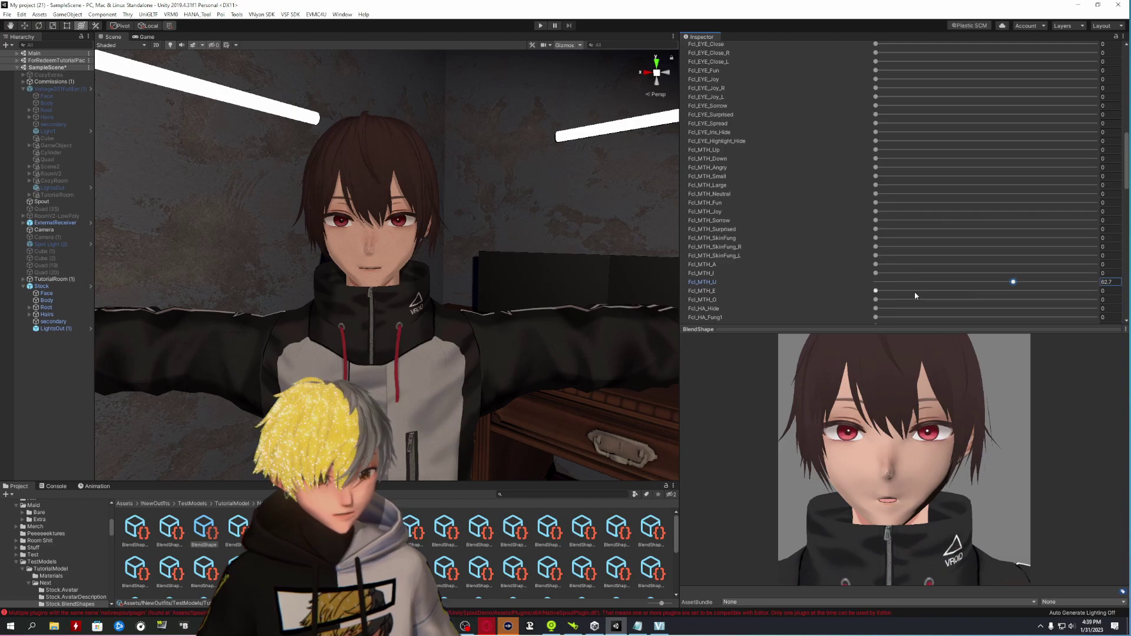
pyautogui.moveTo(876, 308)
pyautogui.mouseDown()
pyautogui.moveTo(1043, 307)
pyautogui.moveTo(886, 311)
pyautogui.mouseUp()
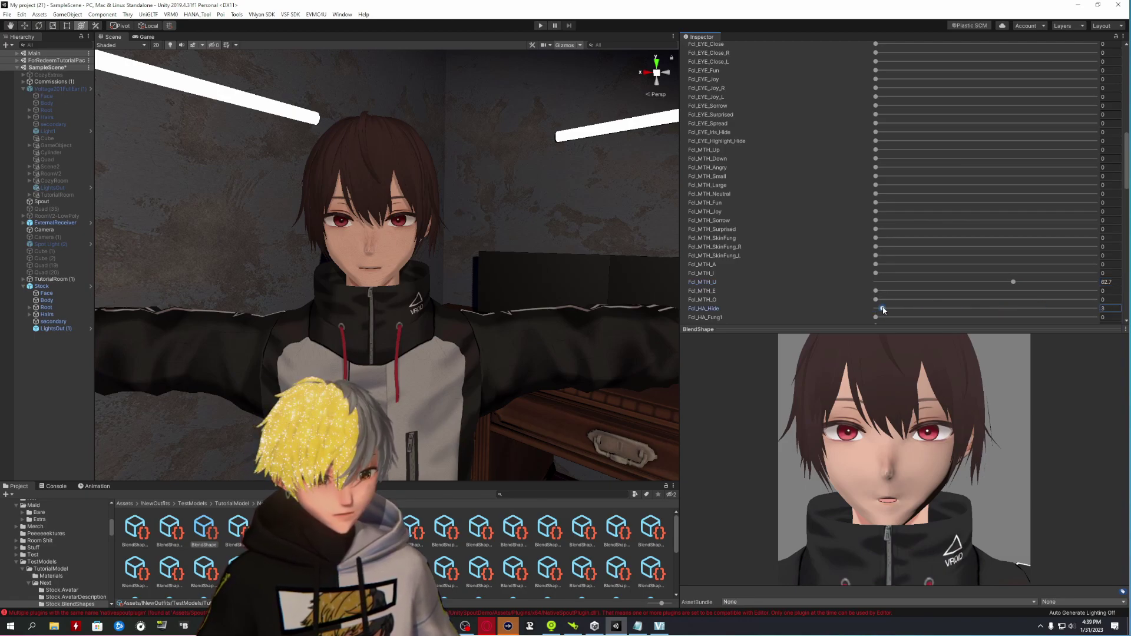
pyautogui.moveTo(879, 311); pyautogui.dragTo(955, 302)
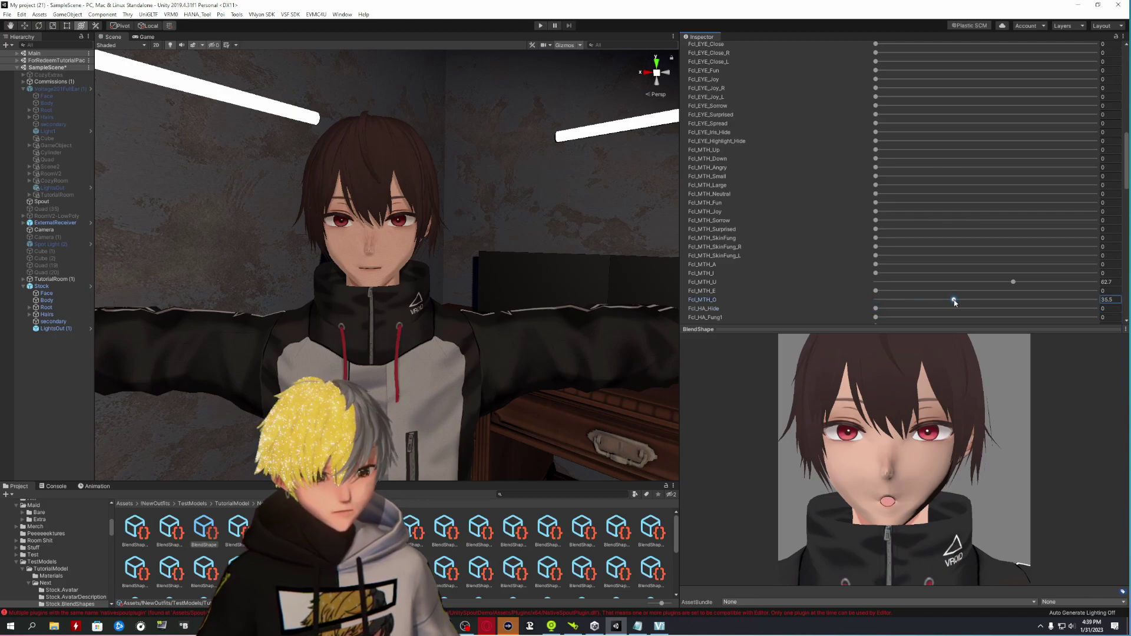
pyautogui.moveTo(955, 302); pyautogui.dragTo(986, 287)
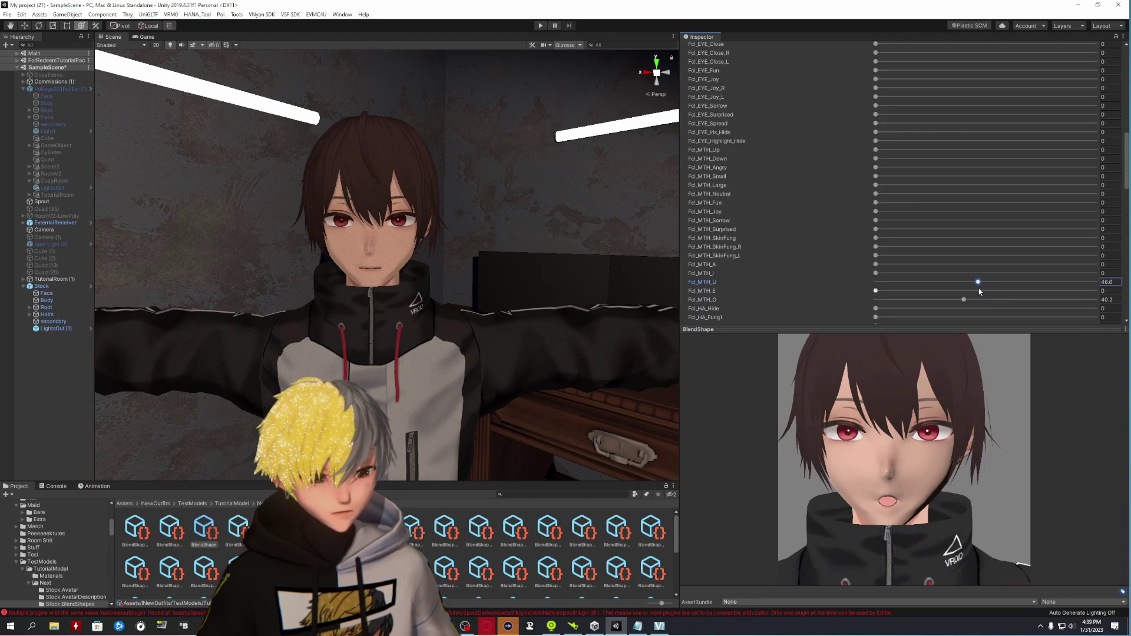
pyautogui.scroll(10, 942, 236)
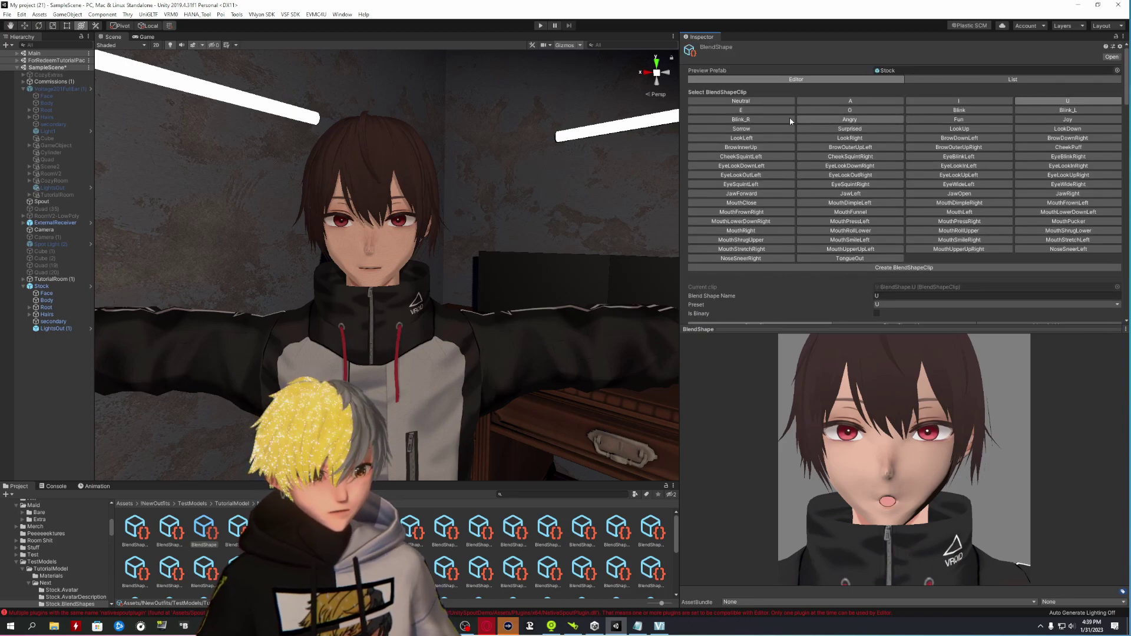
# - Lower a Face blend shape slider in the E clip
pyautogui.click(758, 110)
pyautogui.scroll(-1, 694, 321)
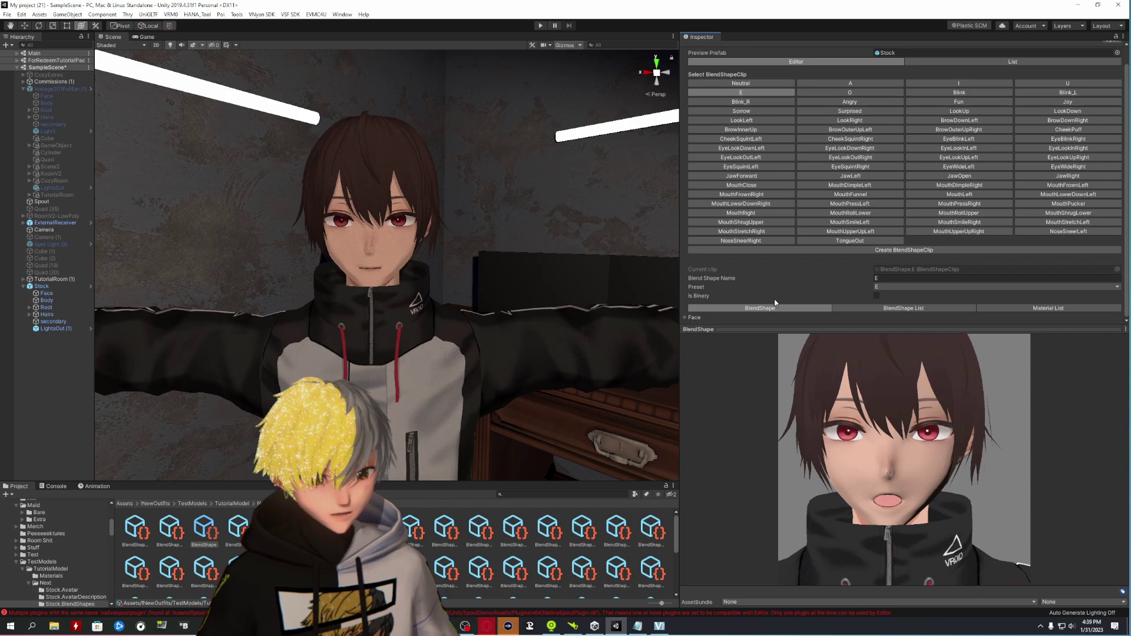
pyautogui.click(684, 316)
pyautogui.scroll(-5, 943, 223)
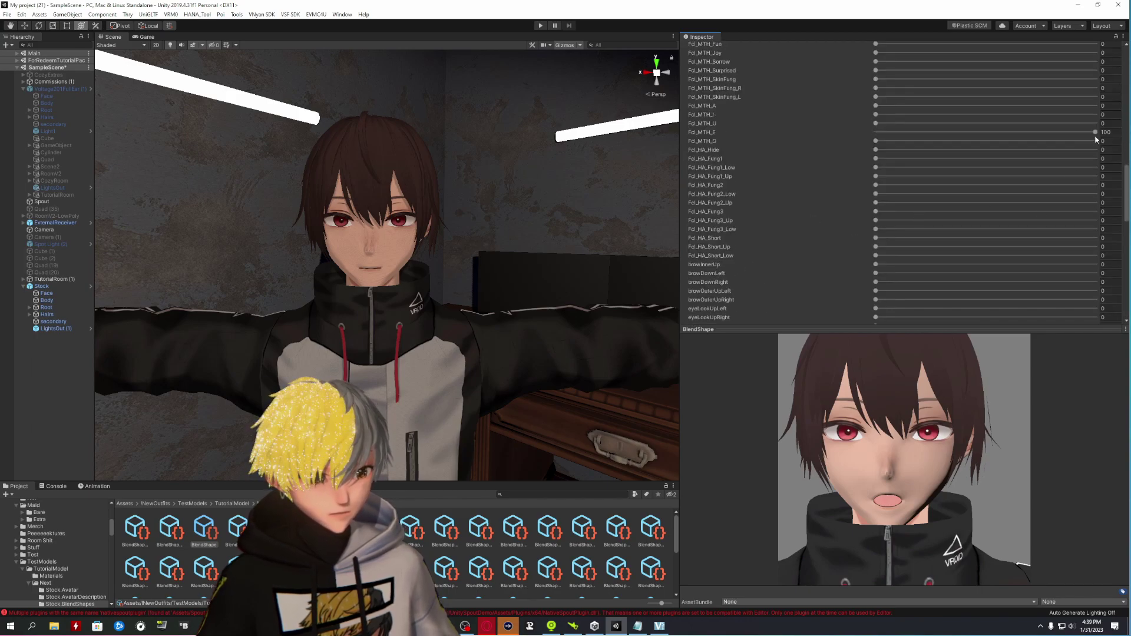
pyautogui.moveTo(1095, 132); pyautogui.dragTo(982, 134)
pyautogui.scroll(5, 810, 211)
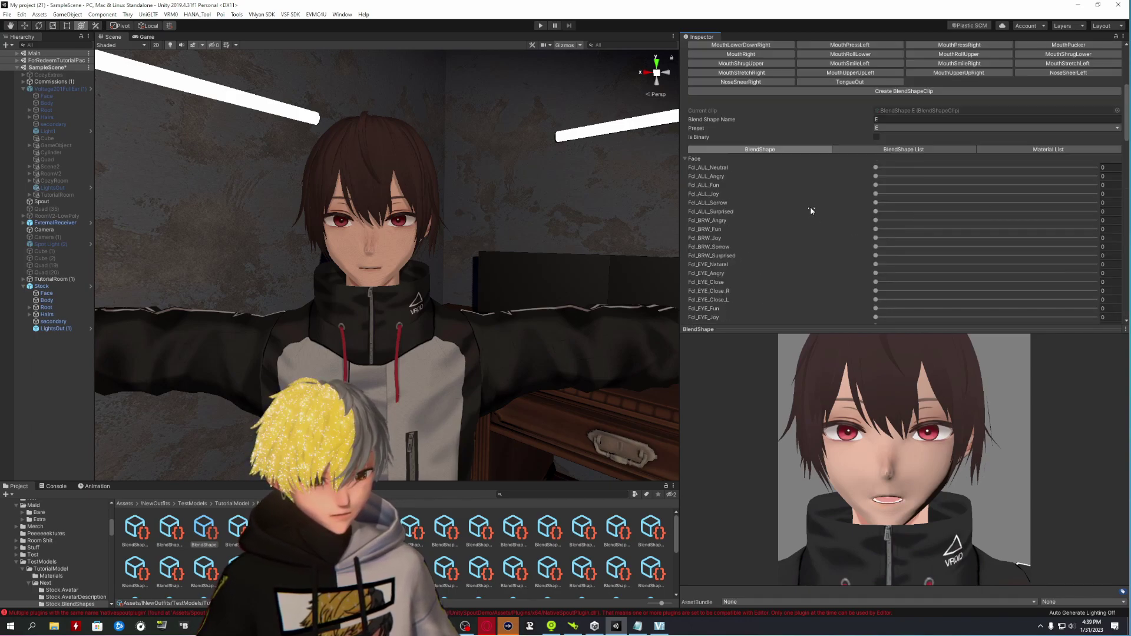
pyautogui.scroll(5, 806, 177)
# - In the O clip, reset Fcl_MTH_I to 0 and set Fcl_MTH_U ~26, Fcl_MTH_O ~63
pyautogui.click(850, 112)
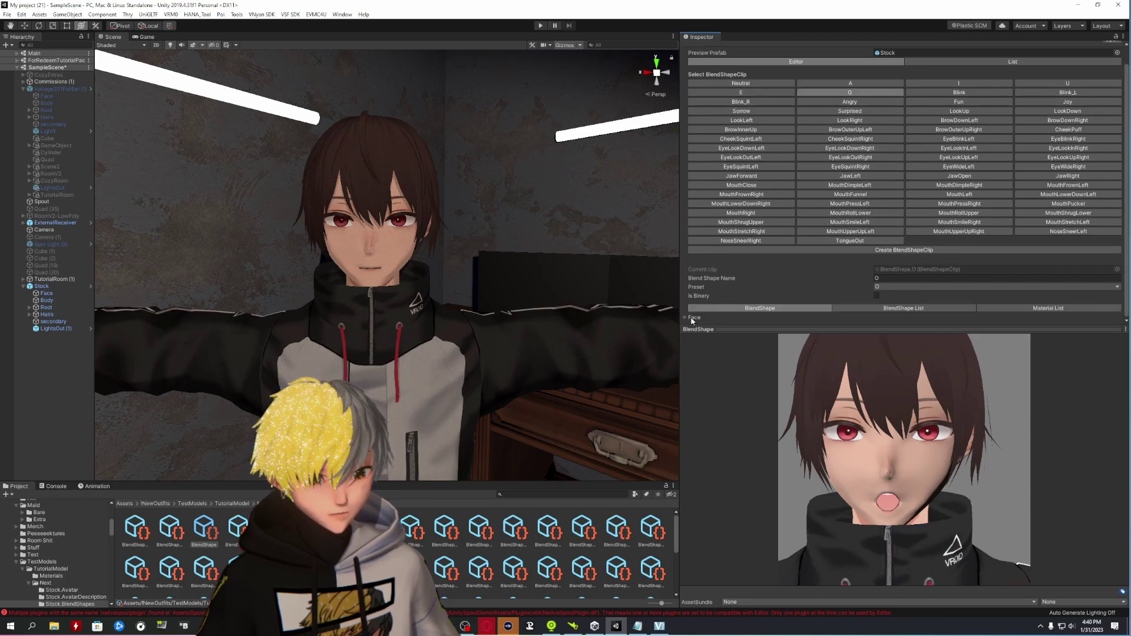
pyautogui.click(692, 319)
pyautogui.scroll(-5, 923, 243)
pyautogui.moveTo(1095, 221); pyautogui.dragTo(979, 222)
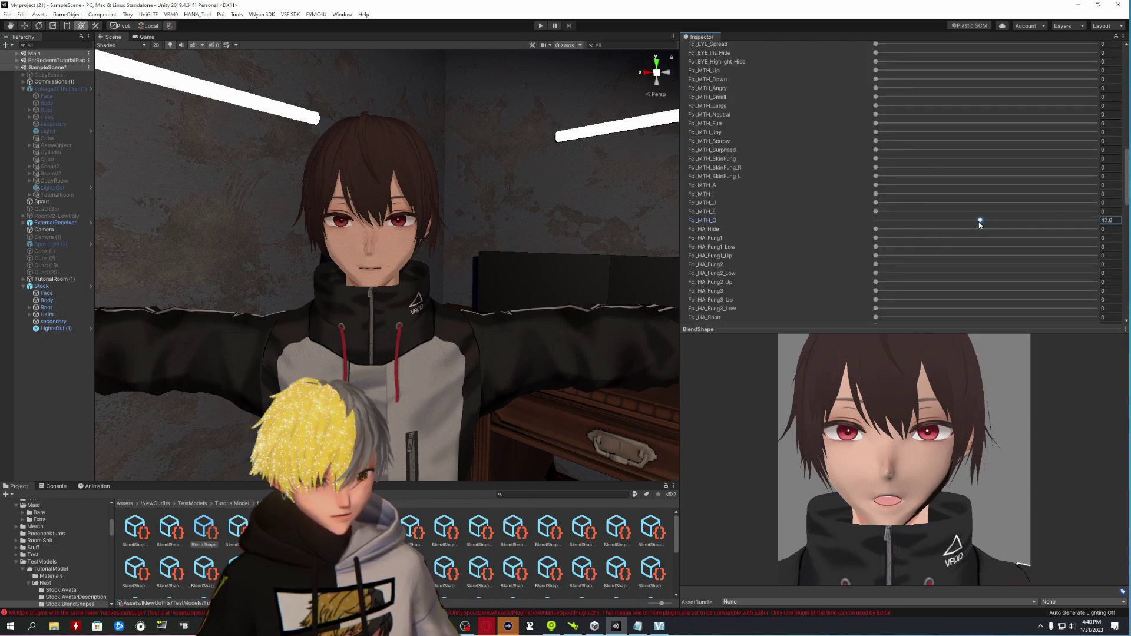
pyautogui.click(876, 195)
pyautogui.moveTo(958, 203); pyautogui.dragTo(801, 197)
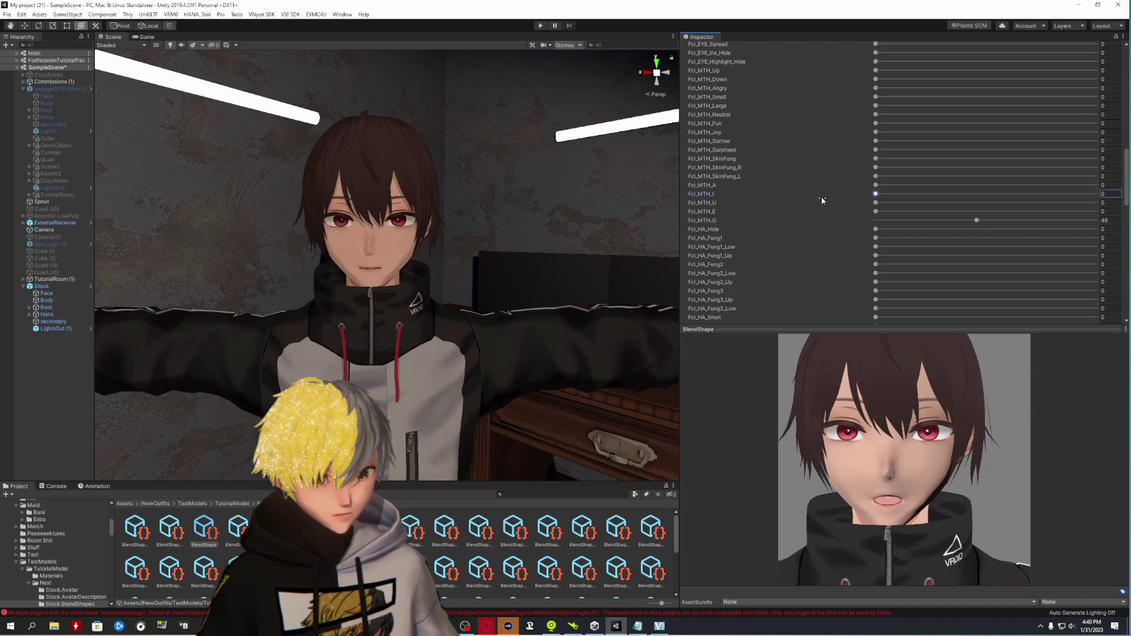
pyautogui.moveTo(876, 203); pyautogui.dragTo(1012, 220)
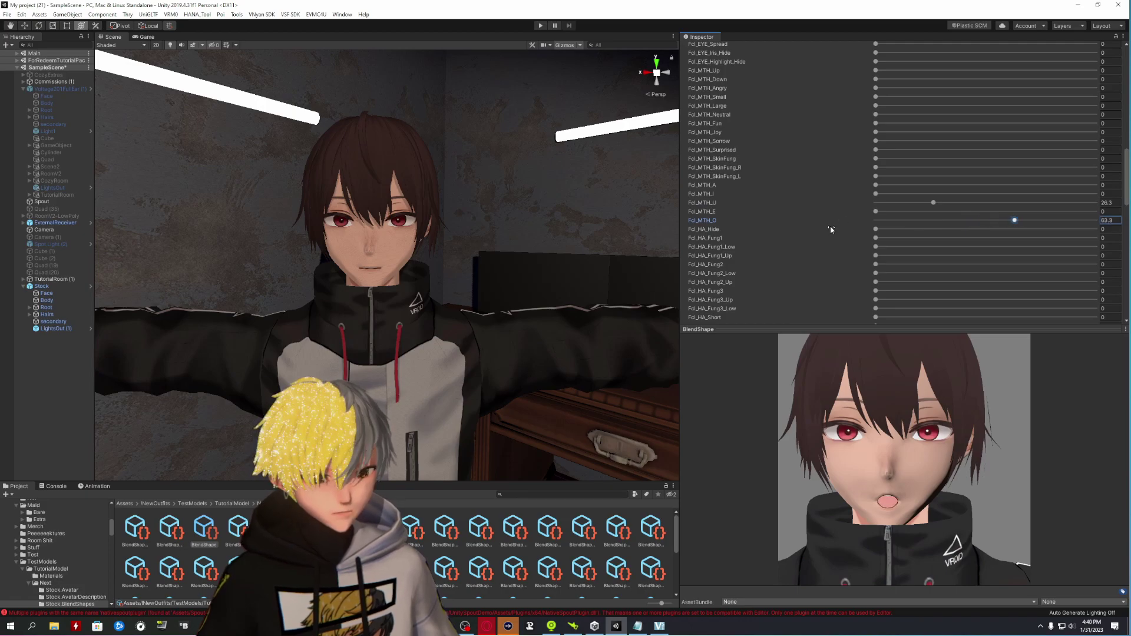
pyautogui.scroll(10, 829, 225)
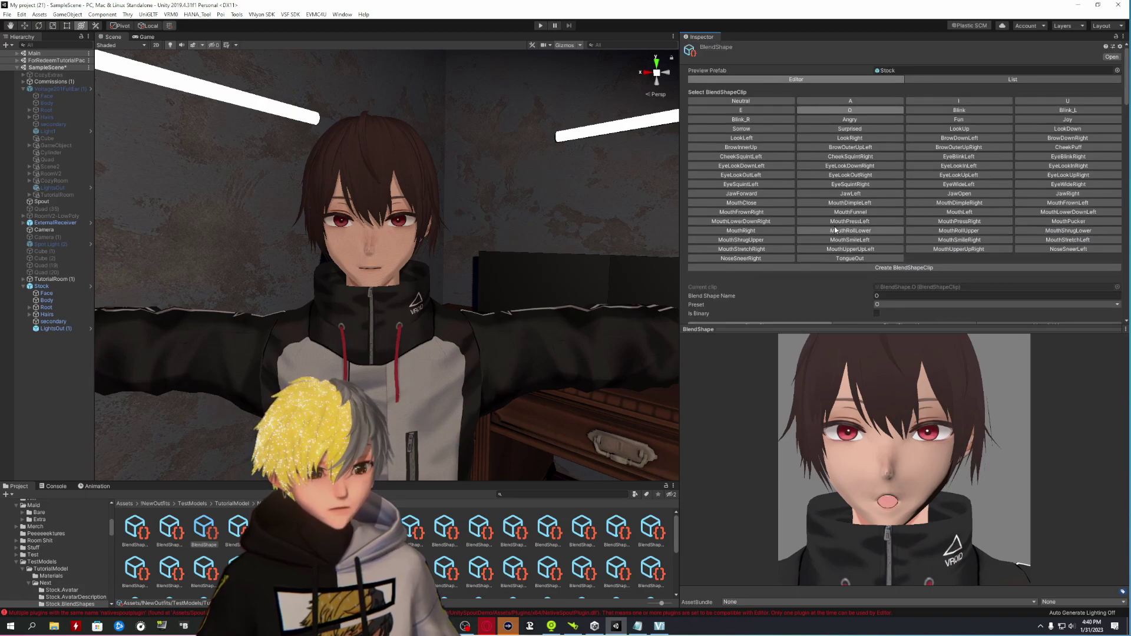
# - Open the Blink clip and test Fcl_EYE_Close, leaving it at 100
pyautogui.click(973, 111)
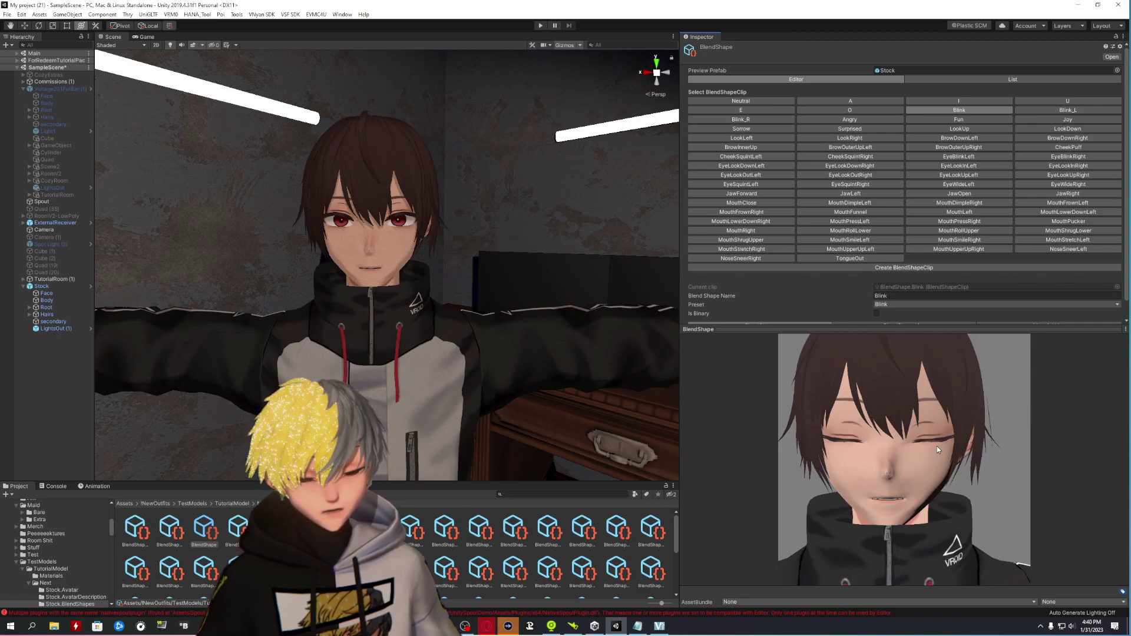
pyautogui.scroll(-1, 711, 290)
pyautogui.click(685, 318)
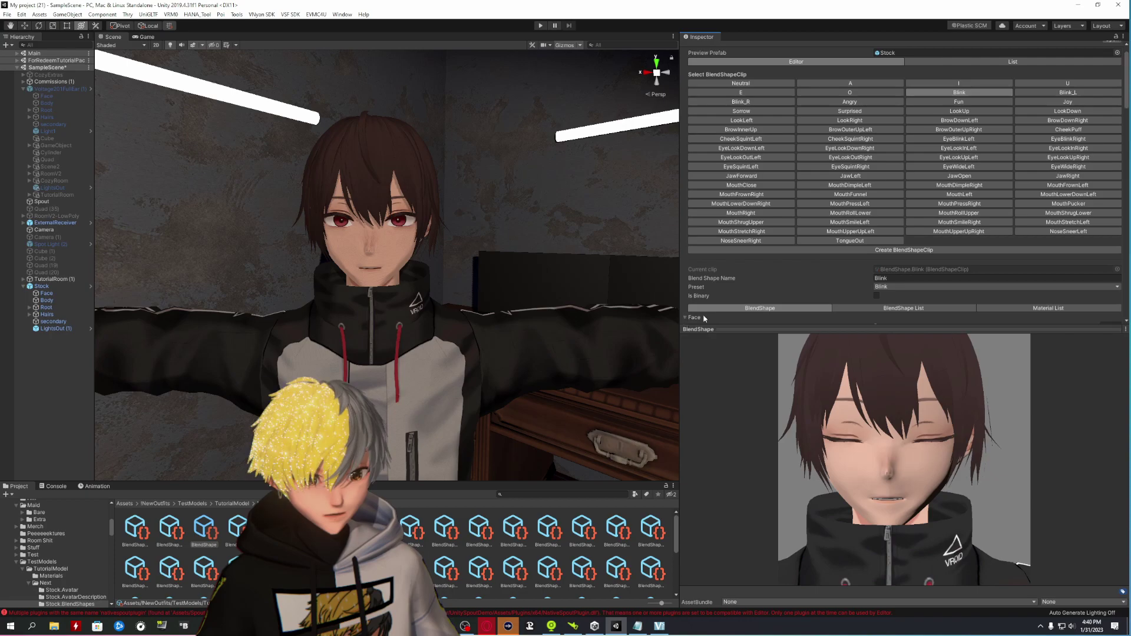
pyautogui.scroll(-10, 884, 236)
pyautogui.moveTo(1096, 125)
pyautogui.mouseDown()
pyautogui.moveTo(936, 121)
pyautogui.moveTo(1096, 123)
pyautogui.mouseUp()
pyautogui.scroll(10, 1095, 123)
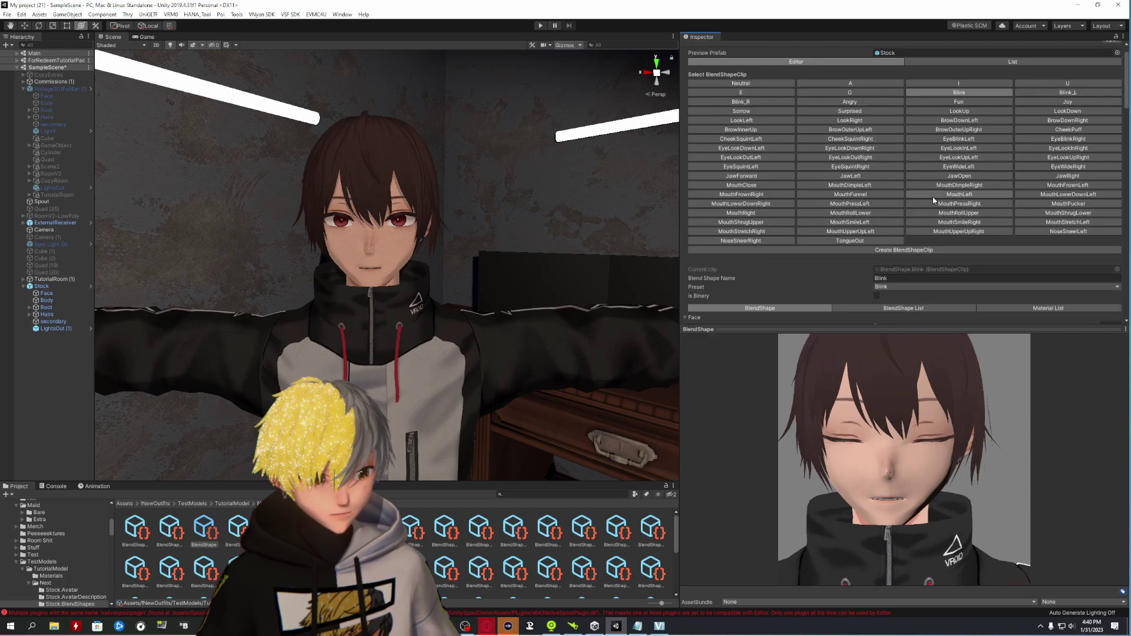
# - Preview the Blink_L, Blink_R and EyeBlinkLeft clips, ending on EyeBlinkRight
pyautogui.click(1058, 93)
pyautogui.click(743, 103)
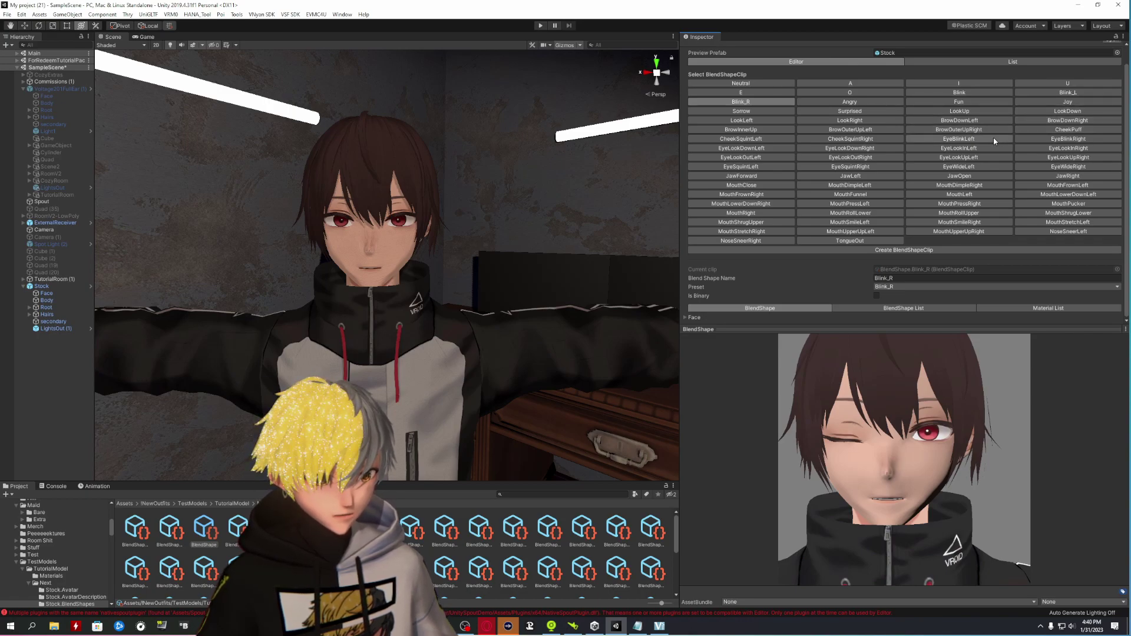
pyautogui.click(960, 139)
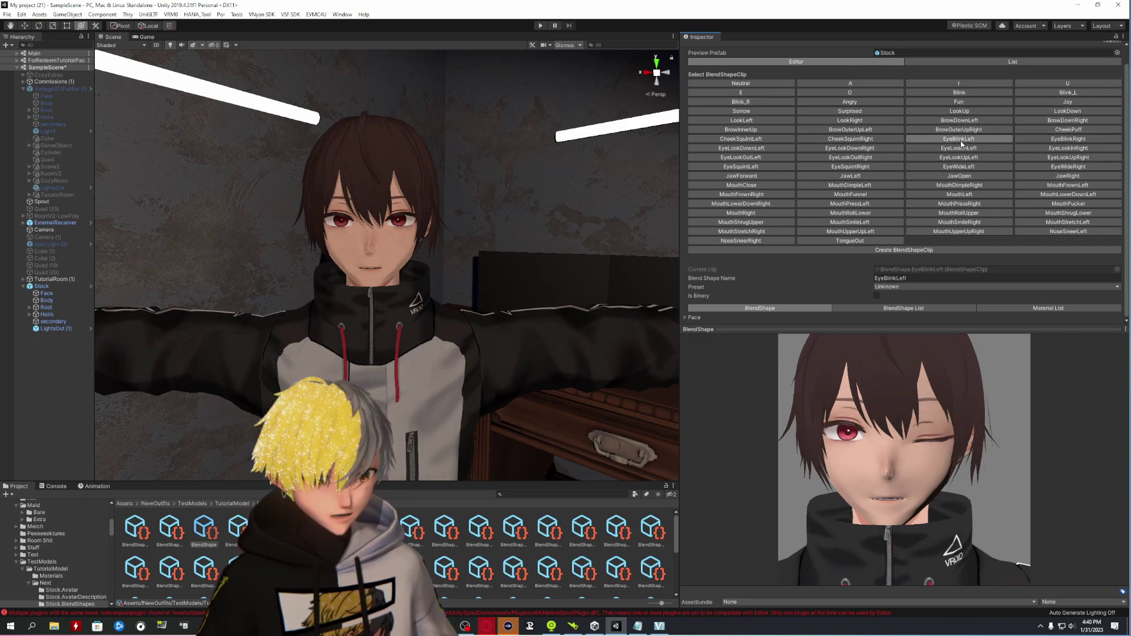
pyautogui.click(1068, 139)
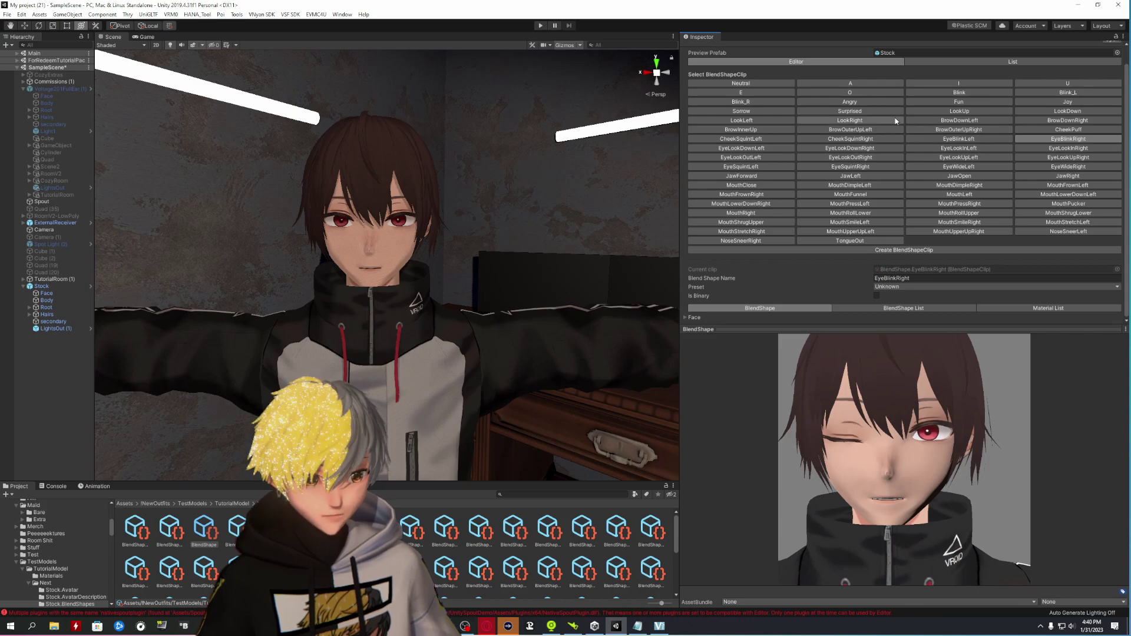
# - Lower browDownLeft in the BrowDownLeft clip from 100 to about 38
pyautogui.click(954, 122)
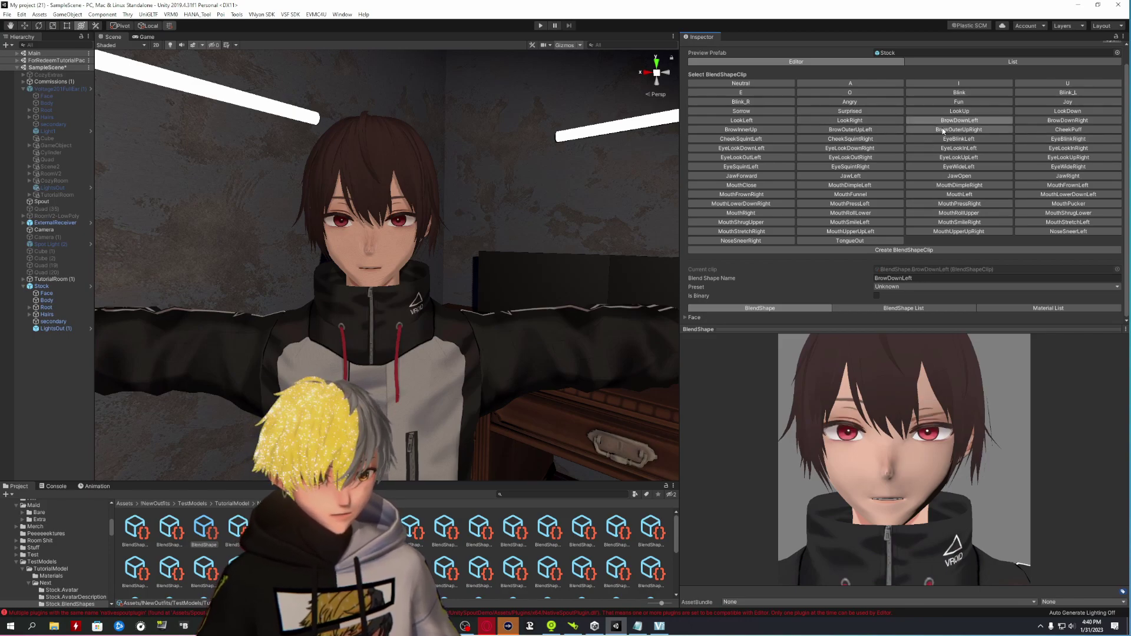
pyautogui.click(689, 318)
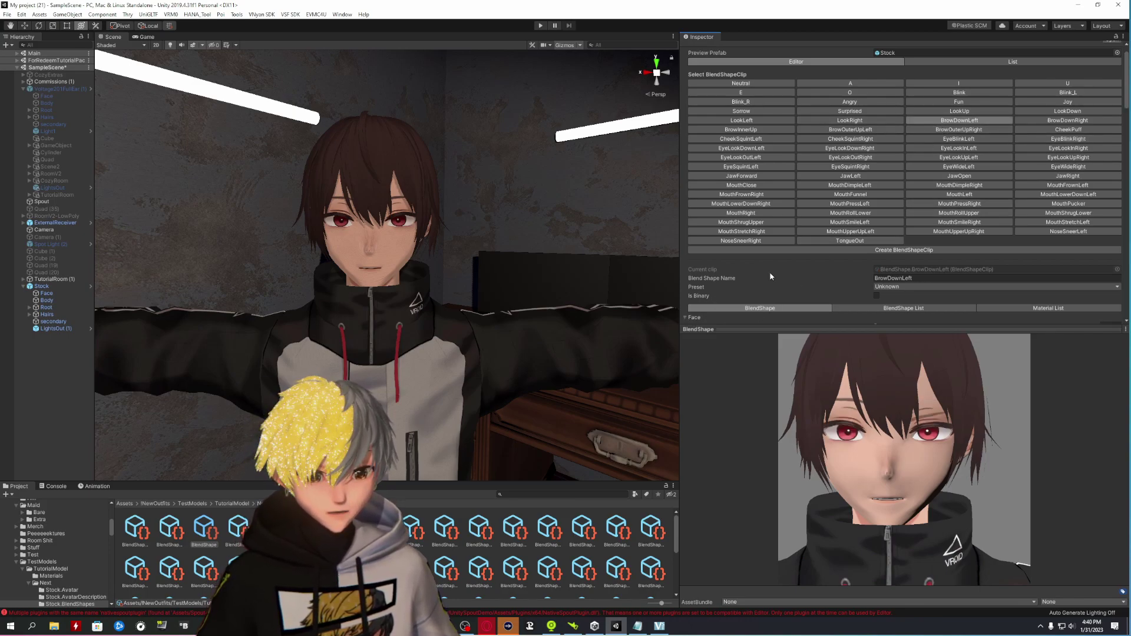
pyautogui.scroll(-5, 886, 268)
pyautogui.scroll(5, 889, 275)
pyautogui.moveTo(945, 476); pyautogui.dragTo(876, 328)
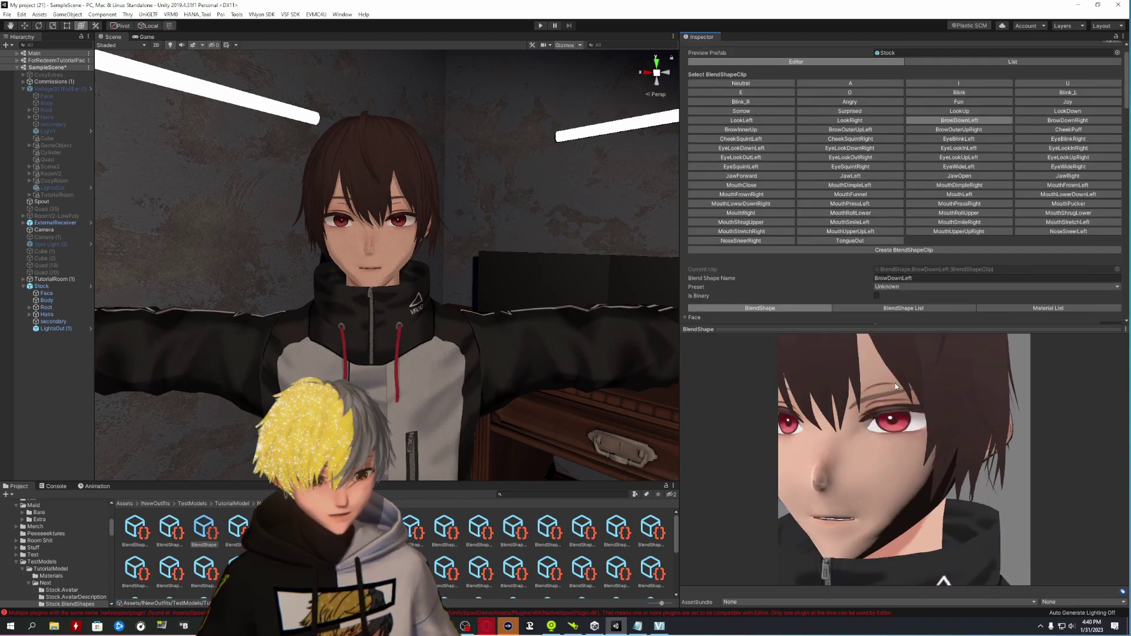
pyautogui.scroll(-5, 724, 287)
pyautogui.scroll(-6, 724, 287)
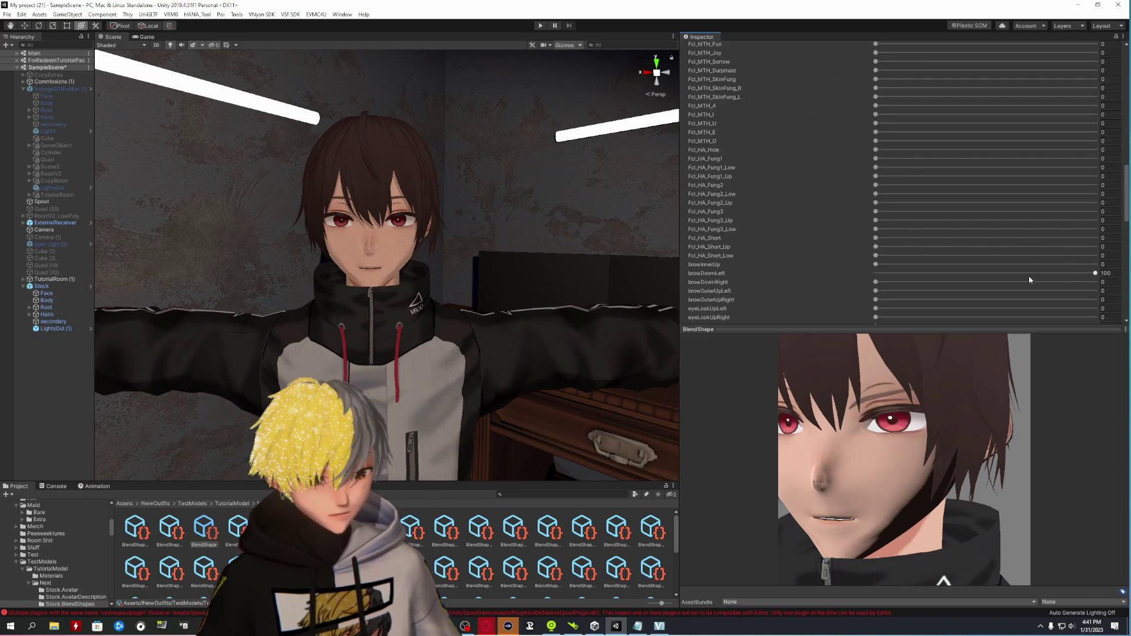
pyautogui.moveTo(1095, 277); pyautogui.dragTo(958, 284)
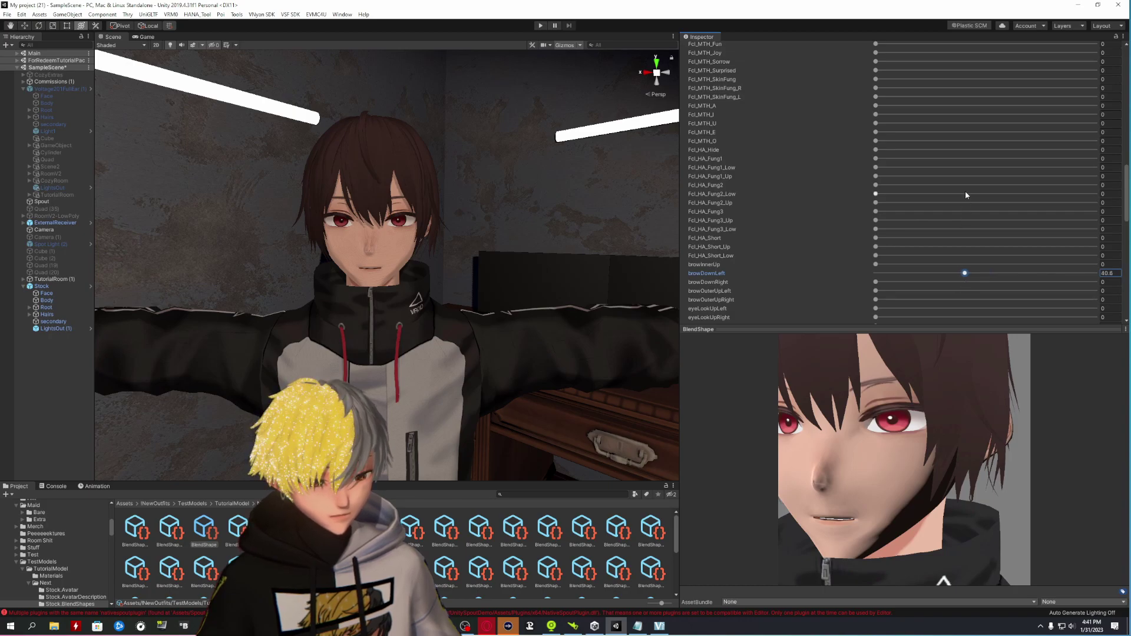
pyautogui.scroll(10, 966, 186)
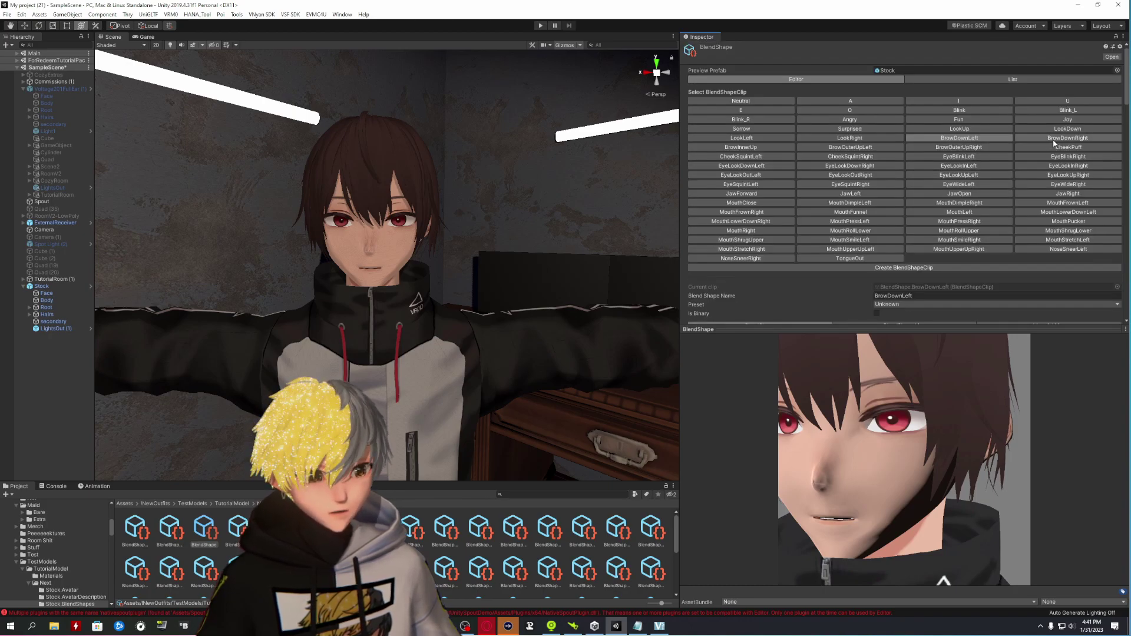
# - Lower browDownRight in the BrowDownRight clip from 100 to about 45.6
pyautogui.click(1055, 140)
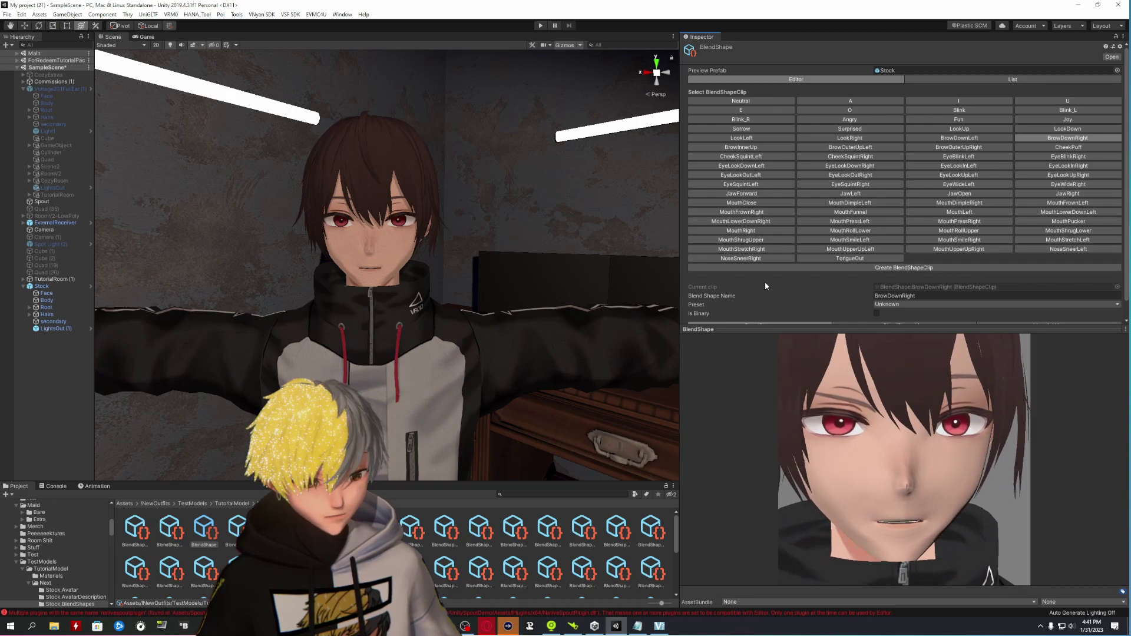
pyautogui.scroll(-1, 688, 323)
pyautogui.scroll(-10, 893, 228)
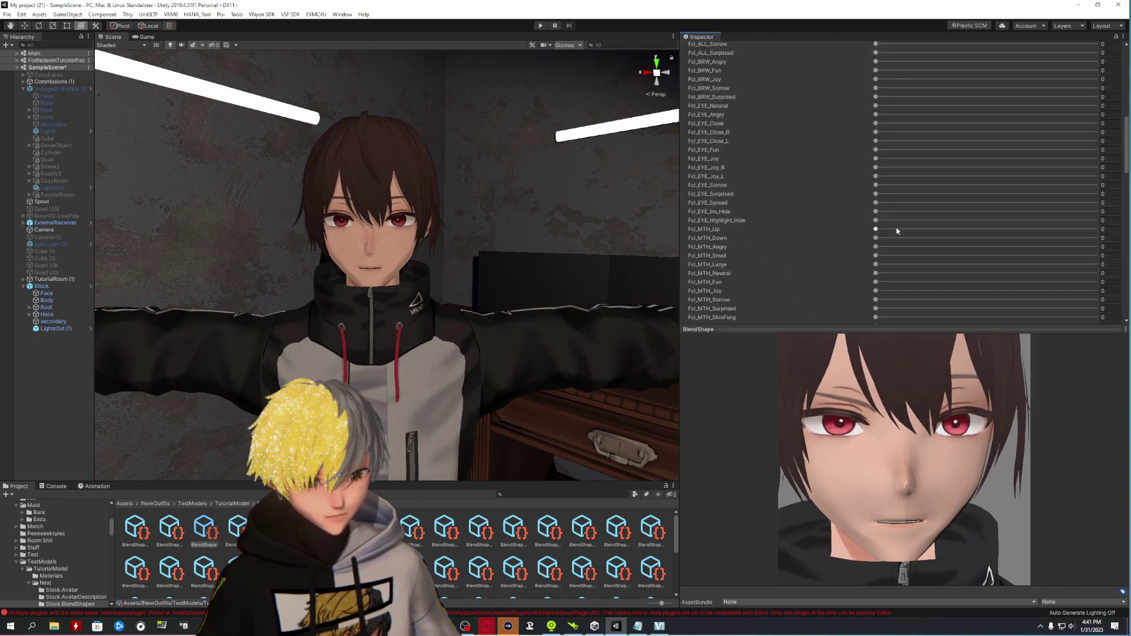
pyautogui.moveTo(1096, 283); pyautogui.dragTo(968, 286)
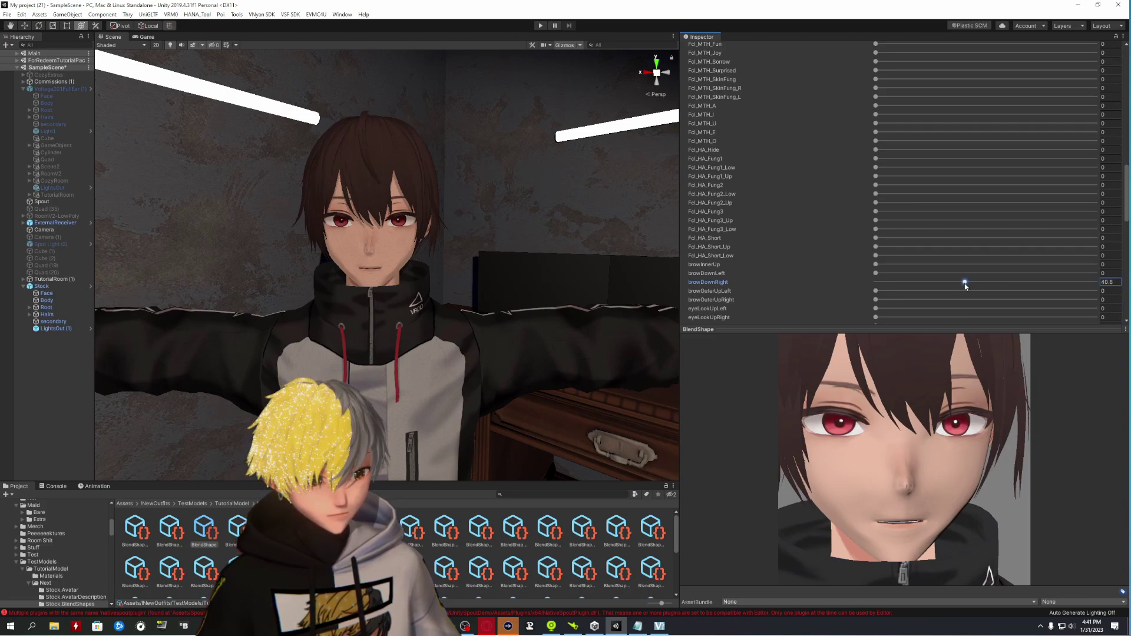
pyautogui.scroll(10, 847, 178)
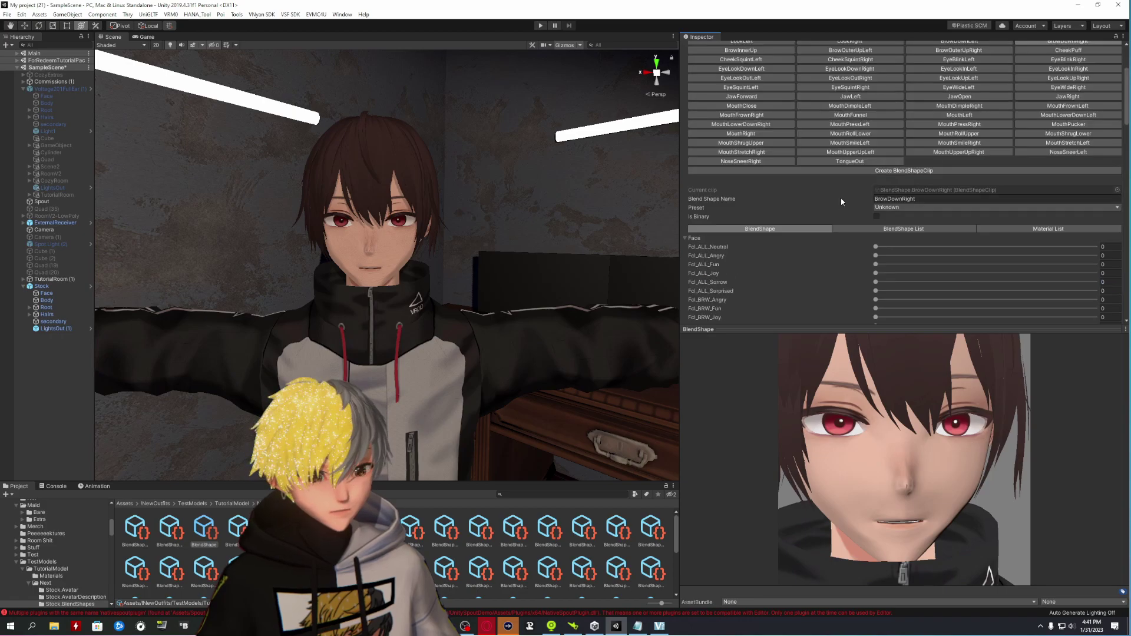
# - Lower browInnerUp to about 51.8, then open BrowOuterUpLeft and BrowOuterUpRight
pyautogui.click(748, 147)
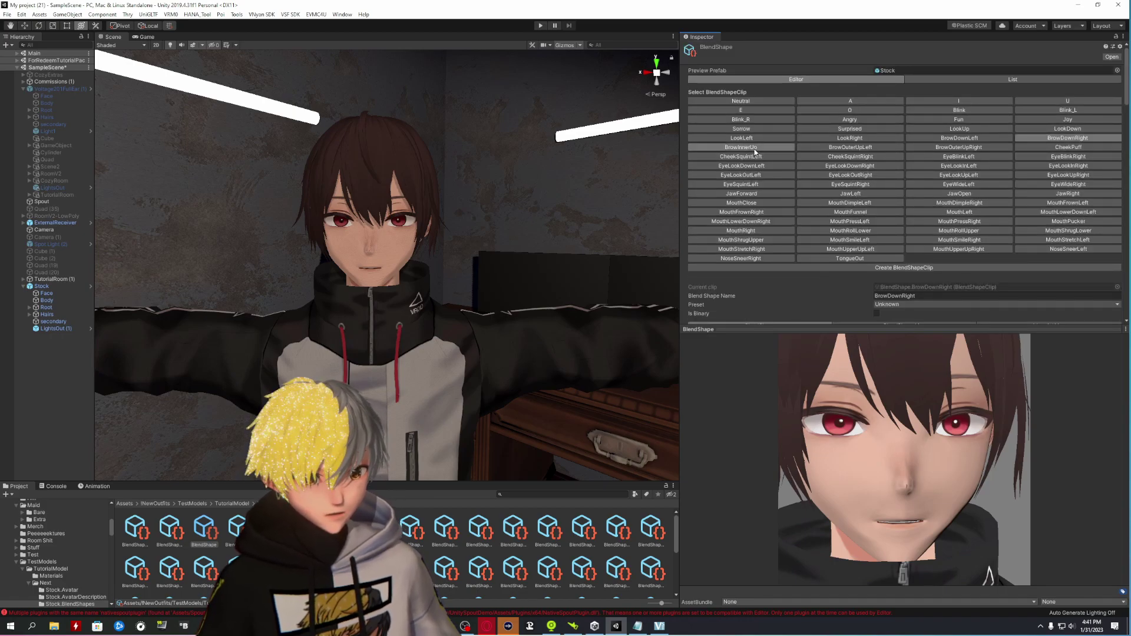
pyautogui.scroll(-1, 692, 309)
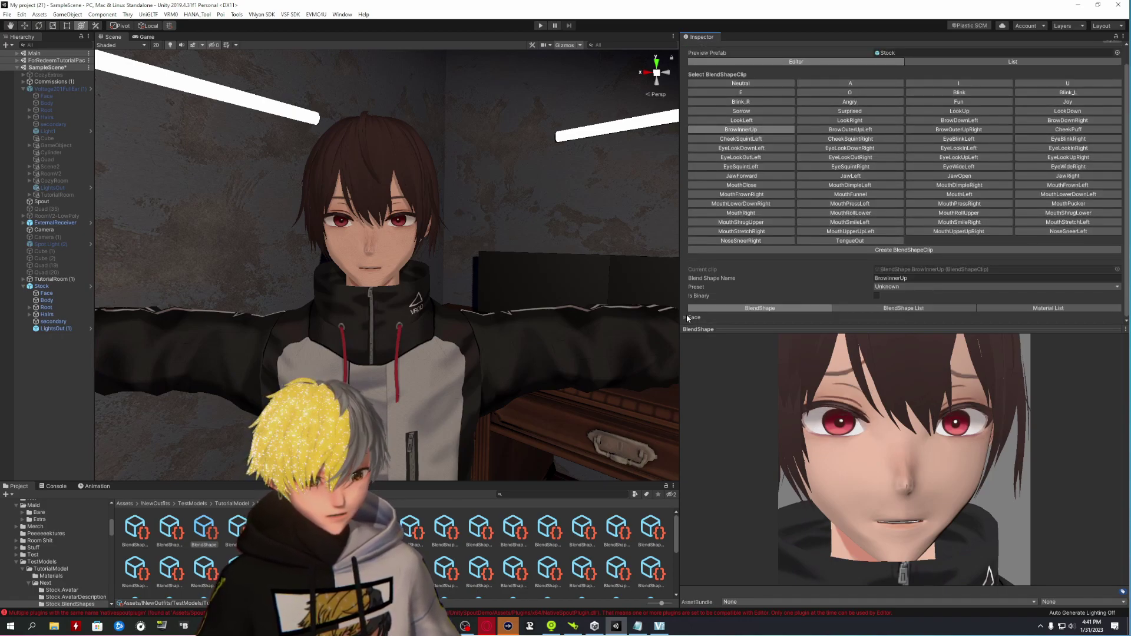
pyautogui.click(686, 317)
pyautogui.scroll(-15, 835, 241)
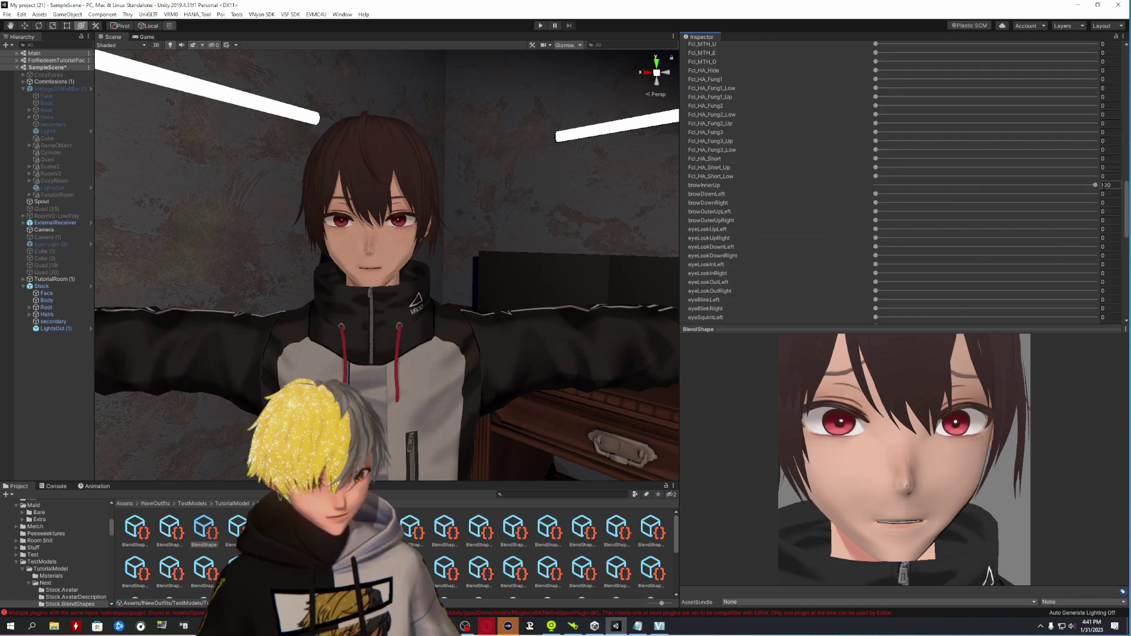
pyautogui.moveTo(1095, 185); pyautogui.dragTo(980, 190)
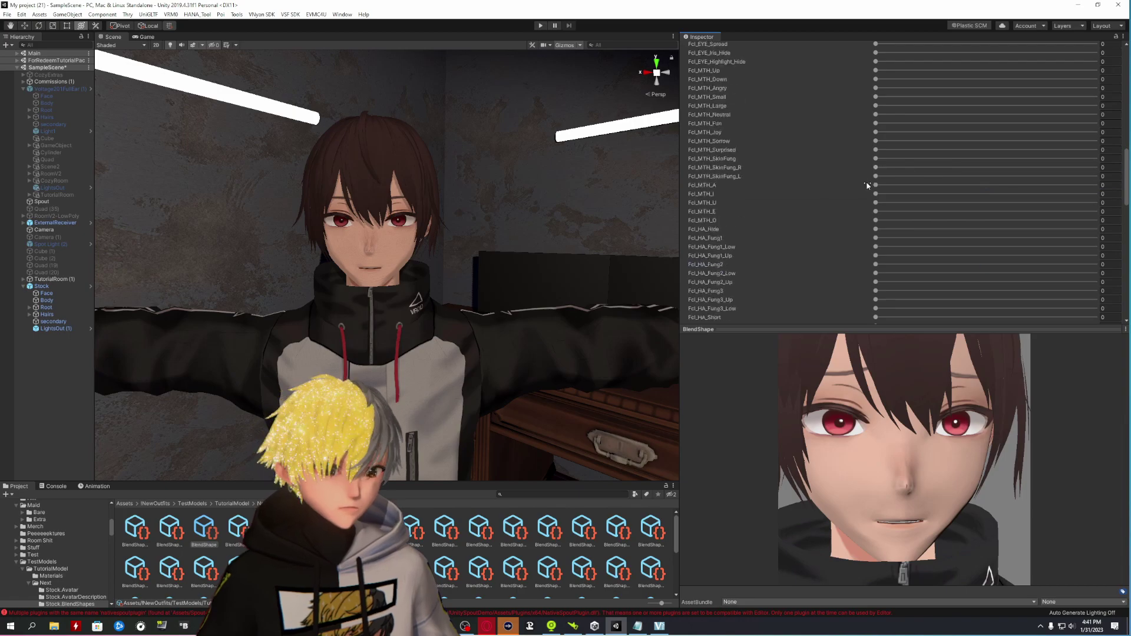
pyautogui.scroll(15, 867, 181)
pyautogui.click(849, 147)
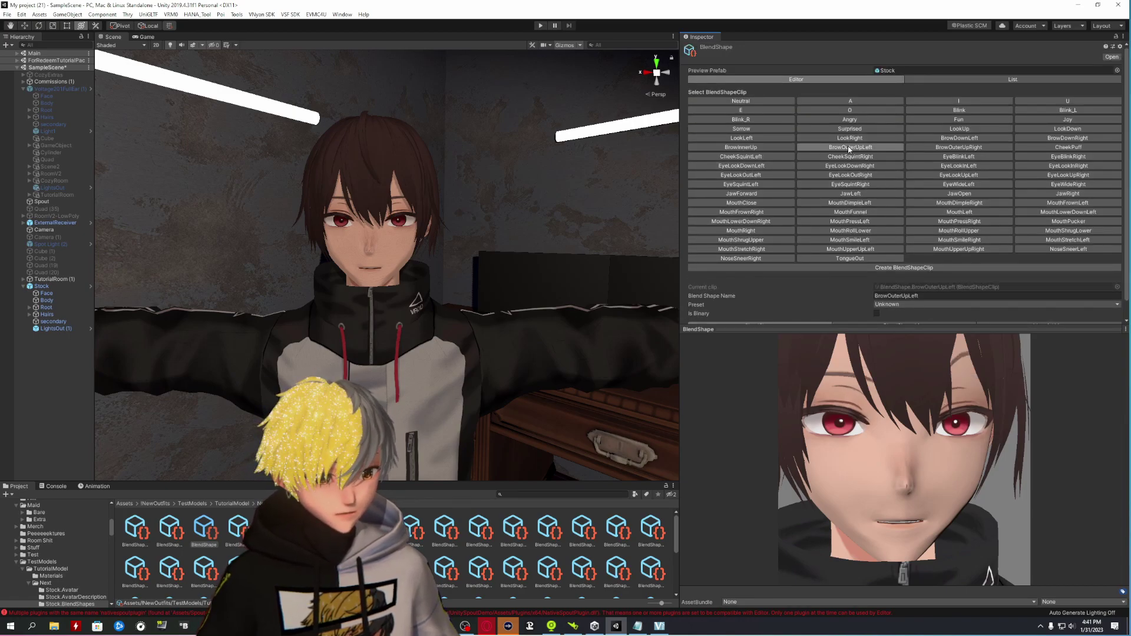
pyautogui.click(958, 148)
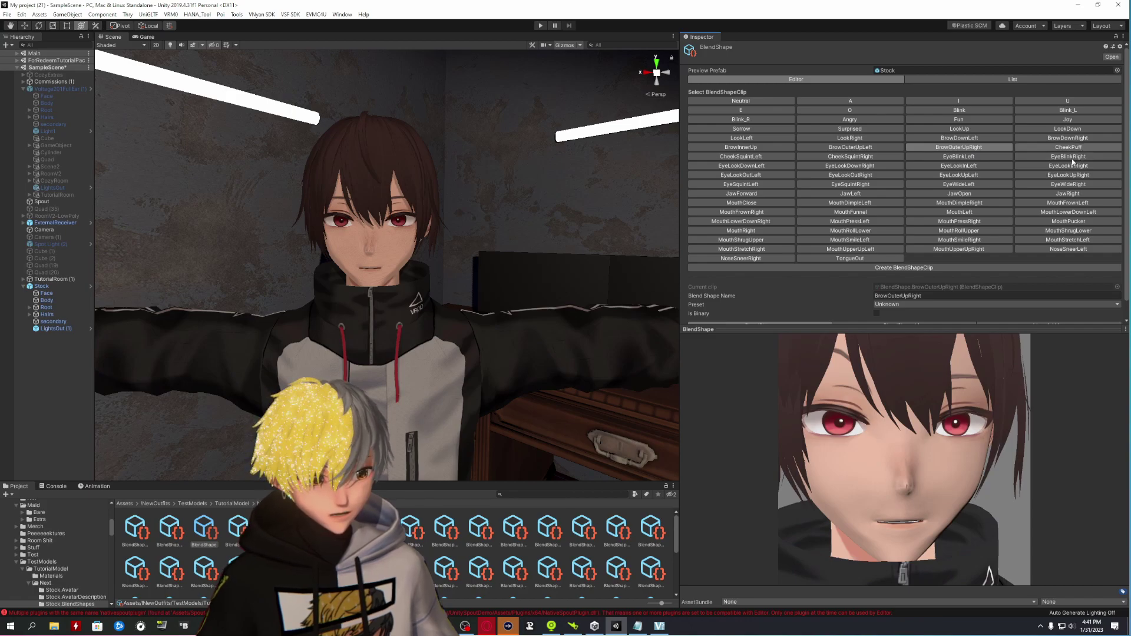
# - Load the MouthClose clip's Face values, briefly check VSeeFace, and return to Unity
pyautogui.click(752, 204)
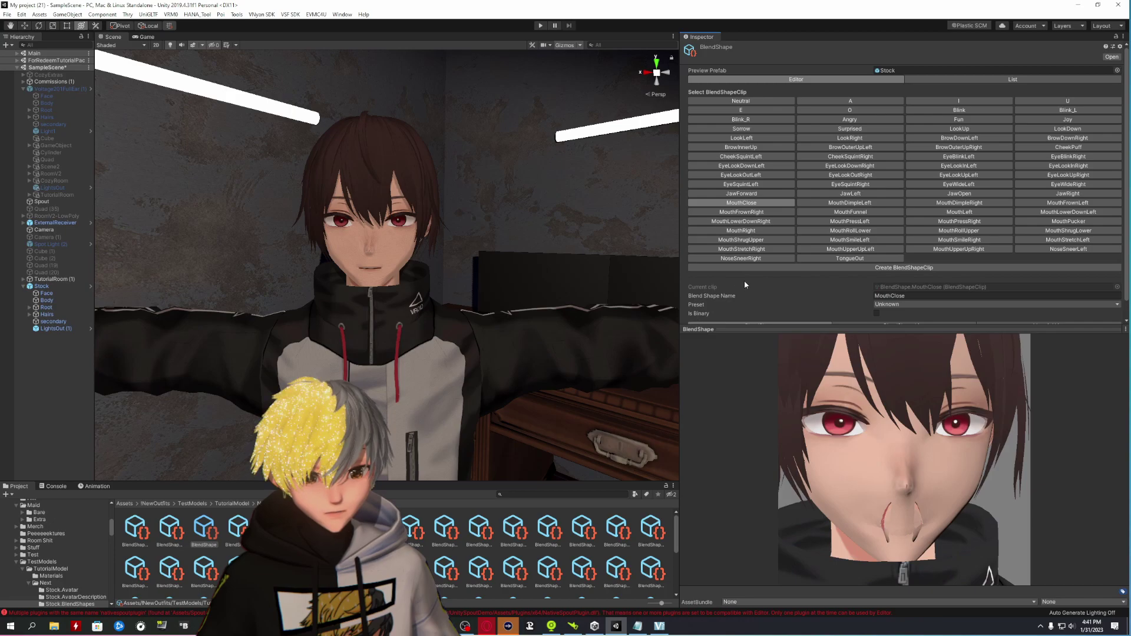
pyautogui.scroll(-1, 719, 300)
pyautogui.click(685, 318)
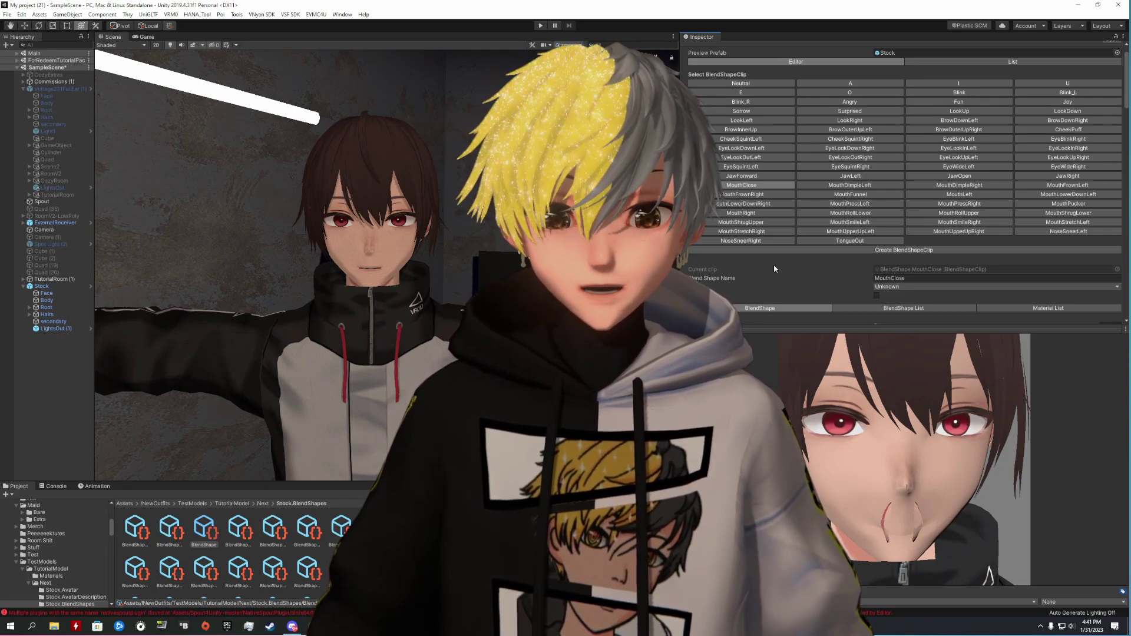
pyautogui.press('f')
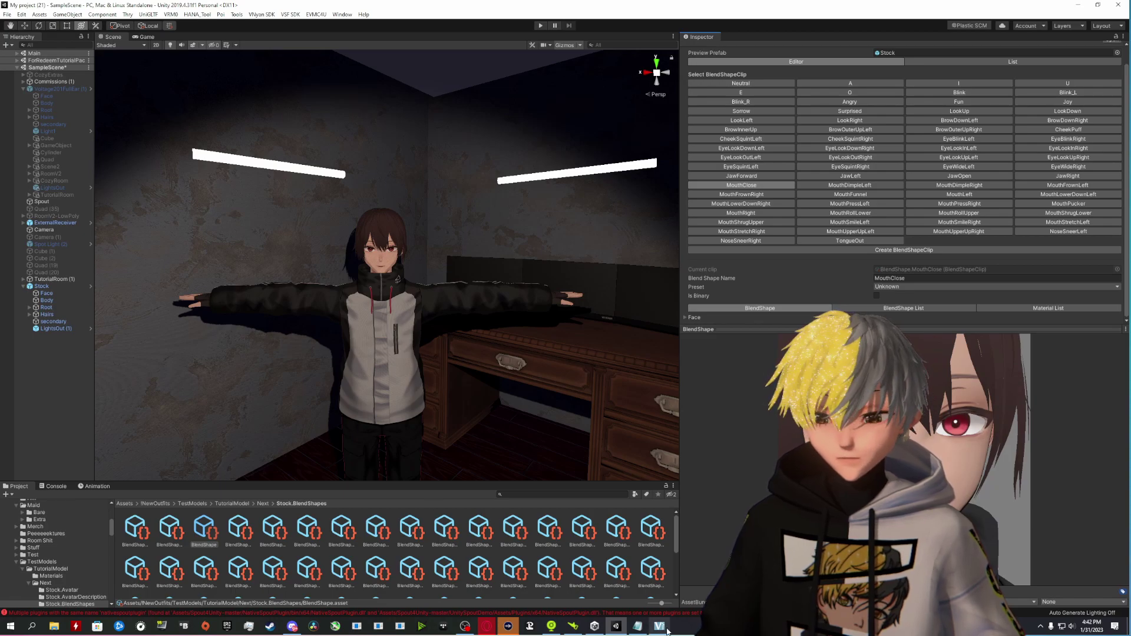
pyautogui.hotkey('alt', 'Tab')
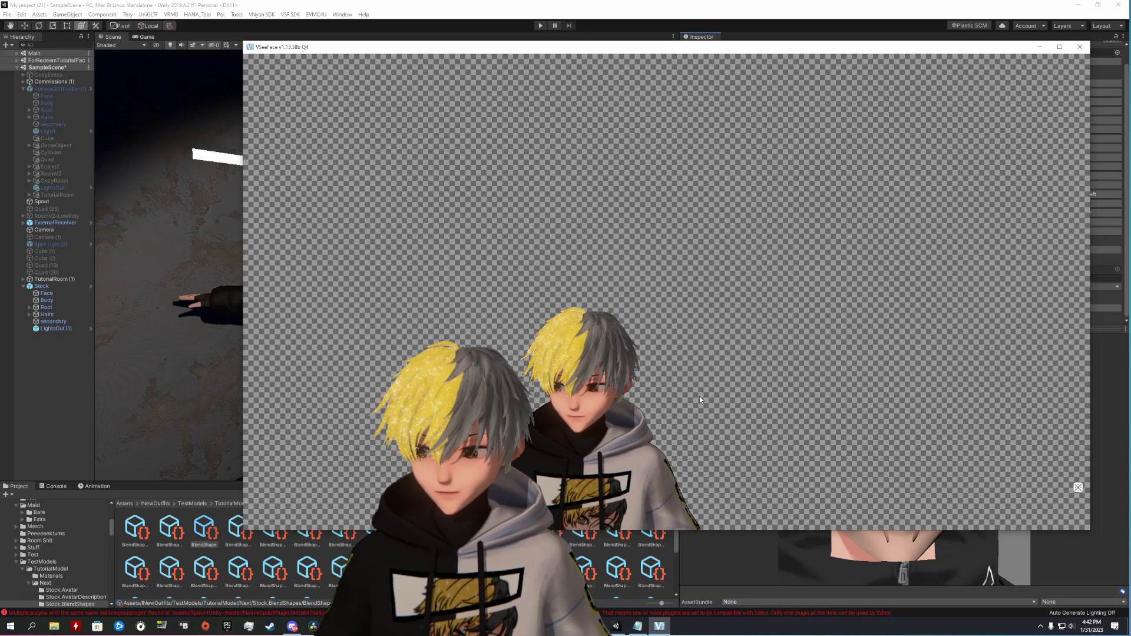
pyautogui.hotkey('alt', 'Tab')
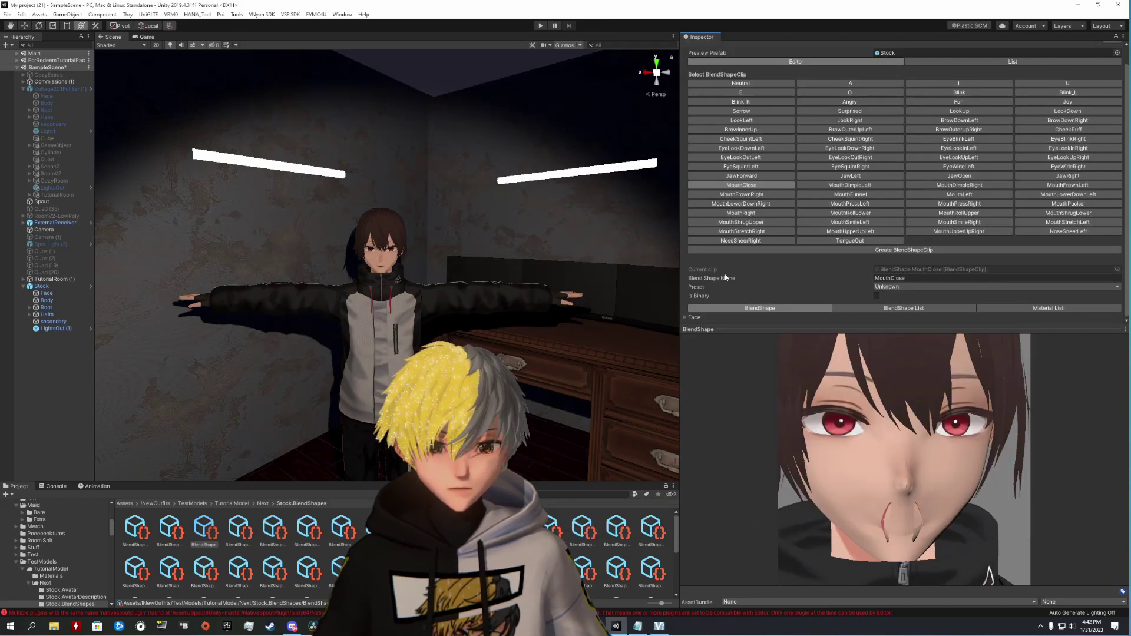
# - Soften the MouthClose clip's mouthClose weight to about 70
pyautogui.click(692, 317)
pyautogui.scroll(-5, 818, 290)
pyautogui.scroll(-15, 818, 289)
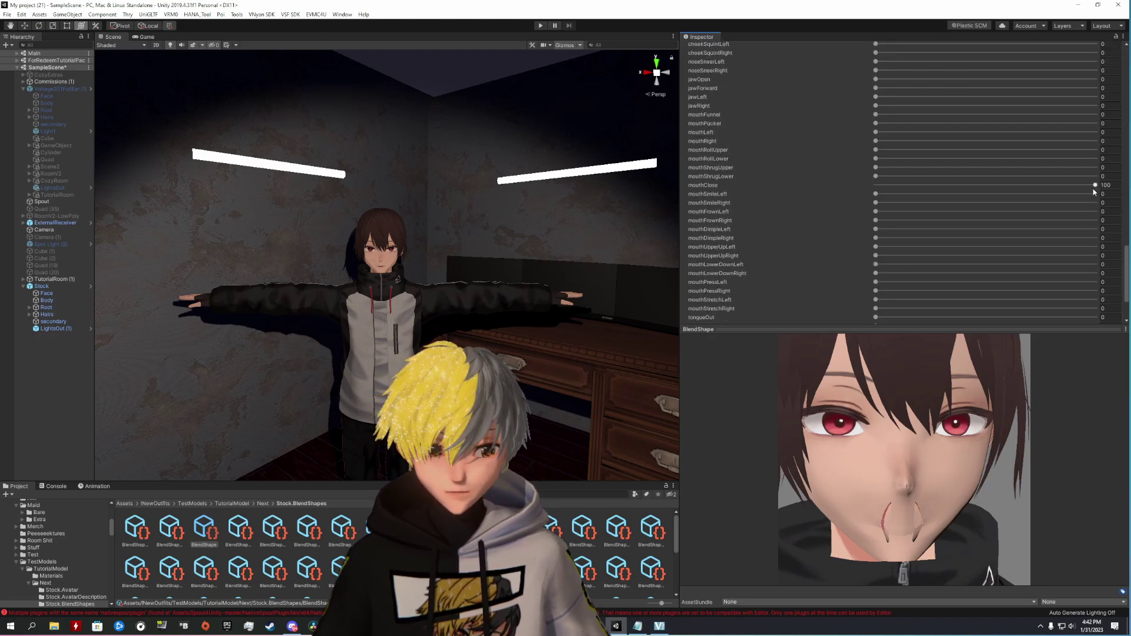
pyautogui.moveTo(1079, 186); pyautogui.dragTo(1028, 186)
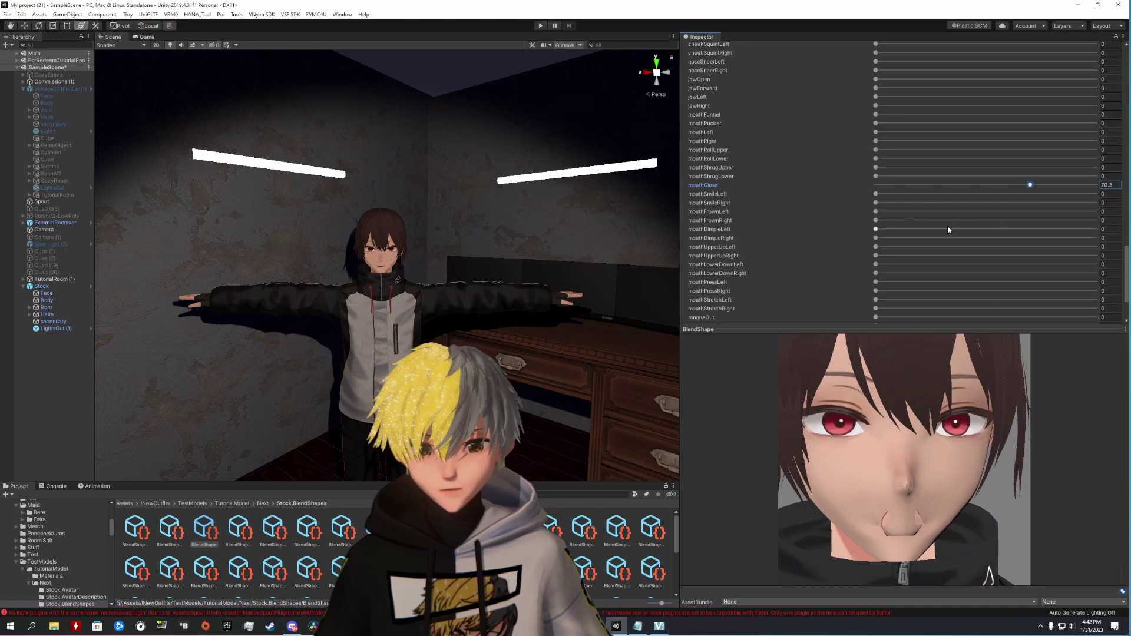
pyautogui.moveTo(1030, 185)
pyautogui.mouseDown()
pyautogui.moveTo(1080, 188)
pyautogui.moveTo(1033, 198)
pyautogui.mouseUp()
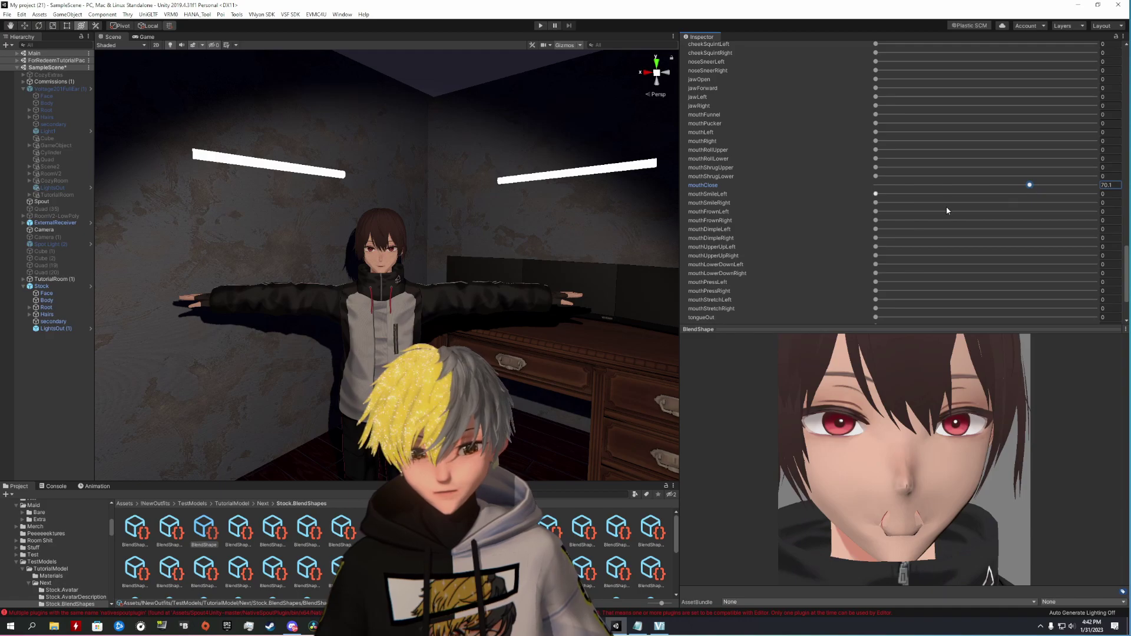
pyautogui.scroll(15, 947, 210)
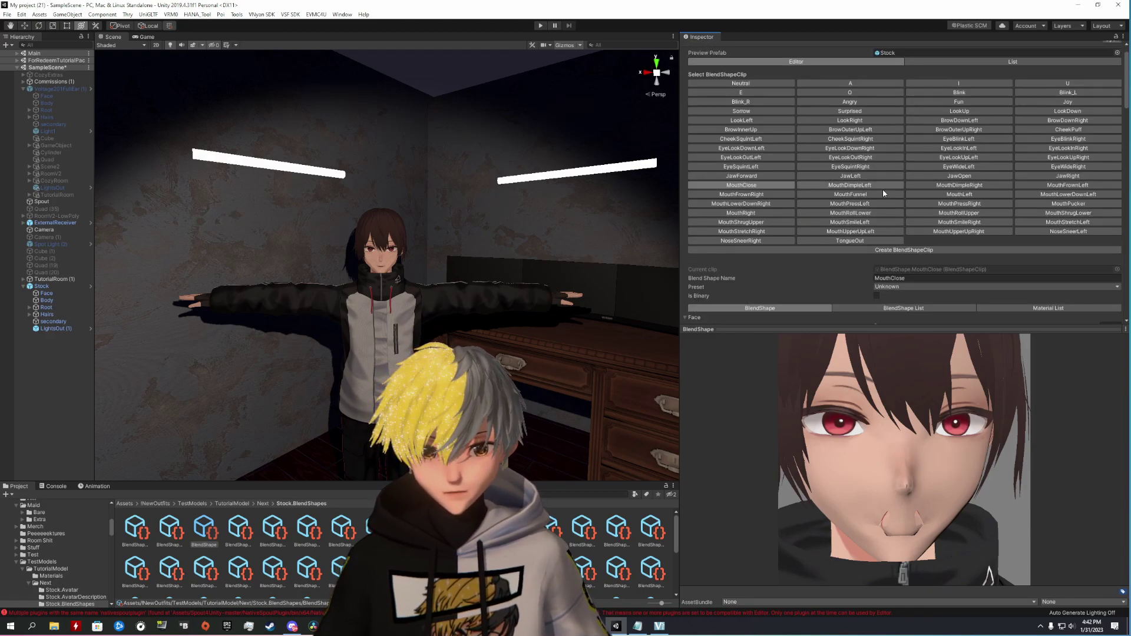
# - Reduce the JawOpen clip's jawOpen weight from 100 to about 57
pyautogui.click(950, 175)
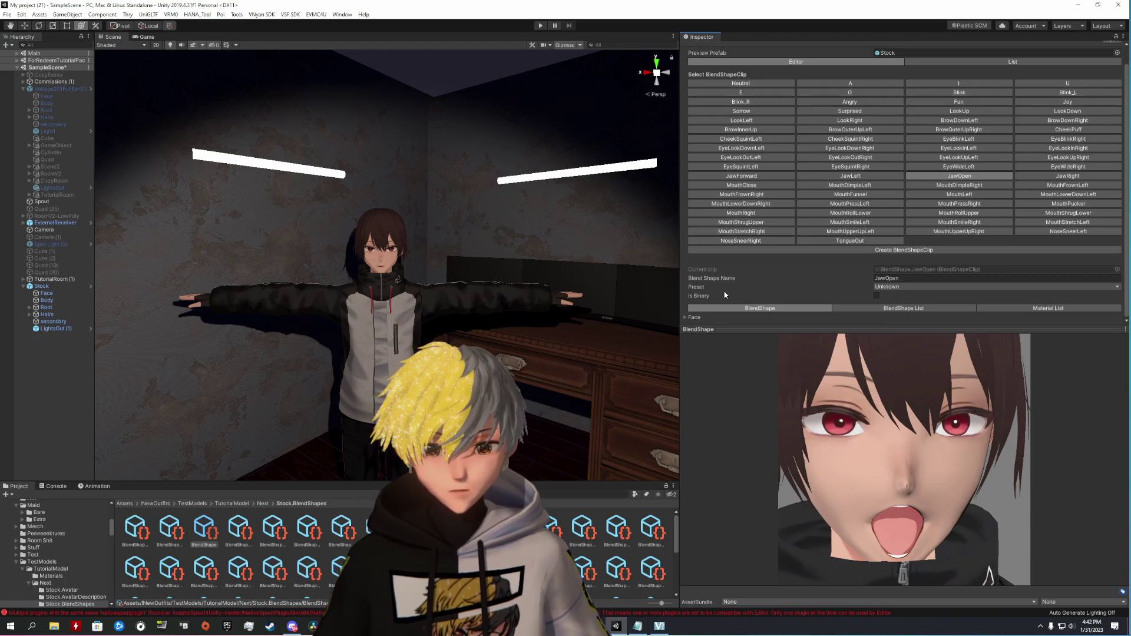
pyautogui.click(684, 318)
pyautogui.scroll(-10, 683, 321)
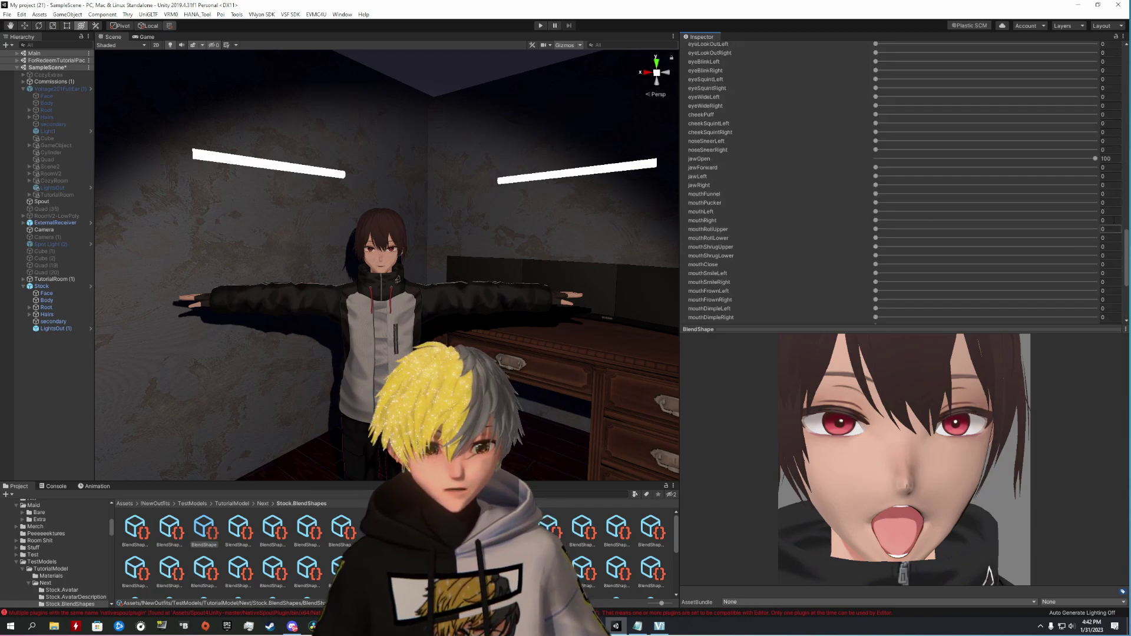
pyautogui.moveTo(1096, 161); pyautogui.dragTo(1003, 172)
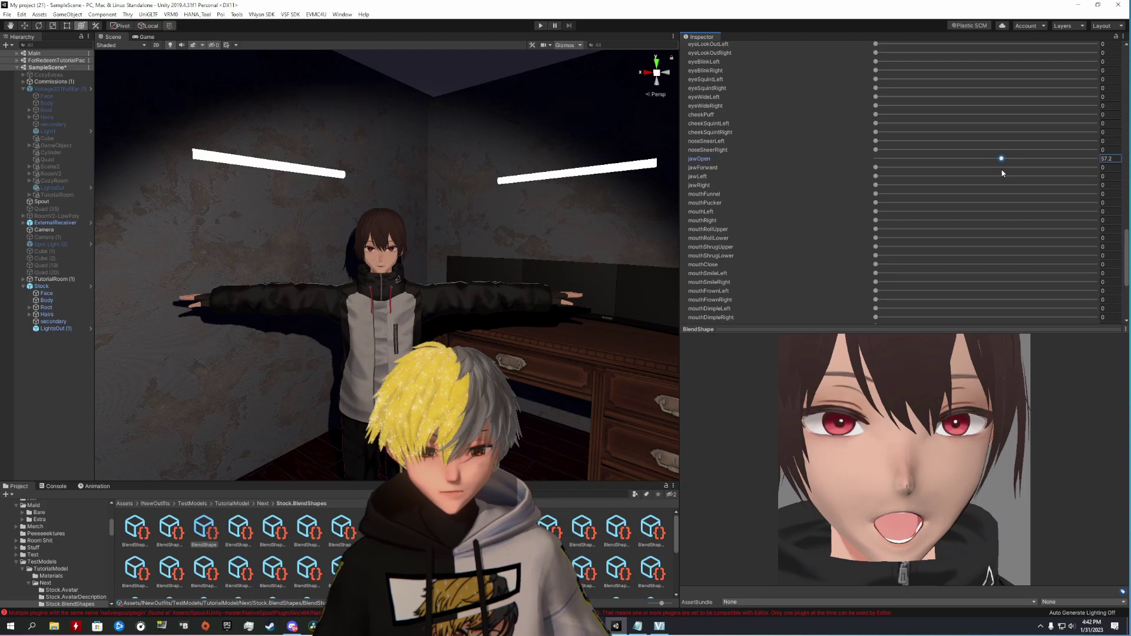
pyautogui.scroll(10, 749, 247)
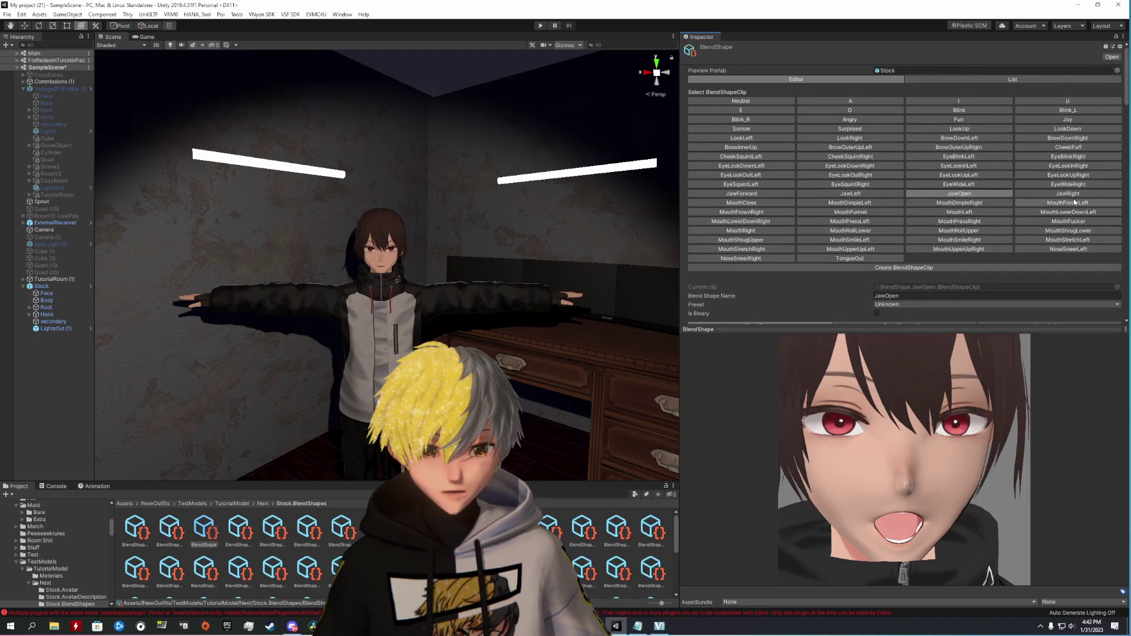
# - Set the MouthFunnel clip's mouthFunnel to 42.4 and jawOpen to 11.4
pyautogui.click(862, 213)
pyautogui.scroll(-1, 707, 316)
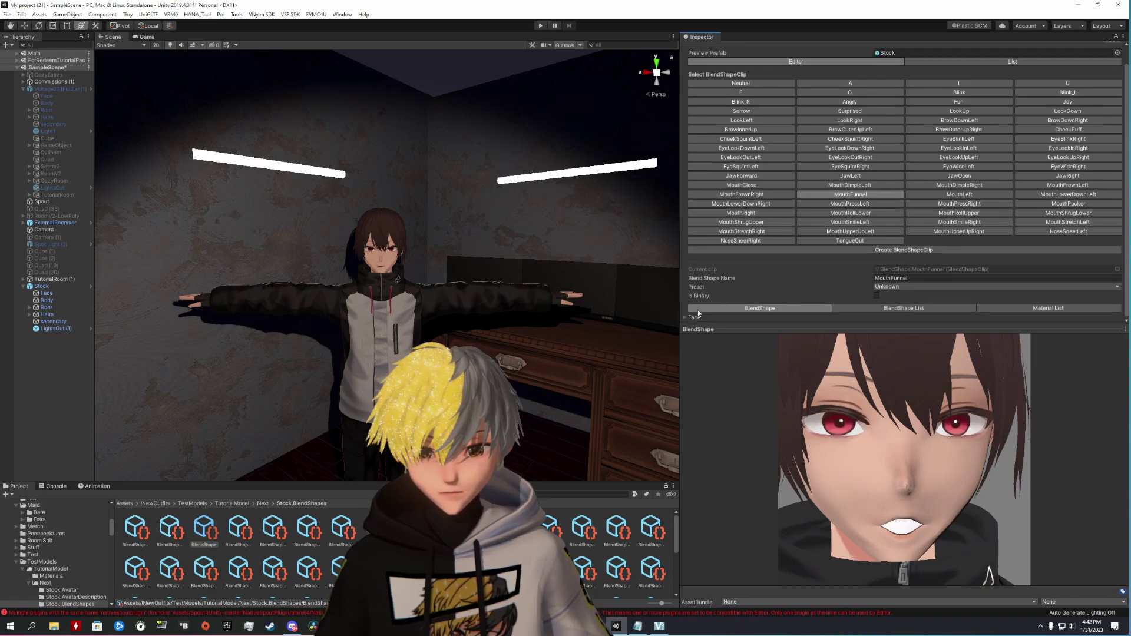
pyautogui.click(685, 317)
pyautogui.scroll(-10, 895, 231)
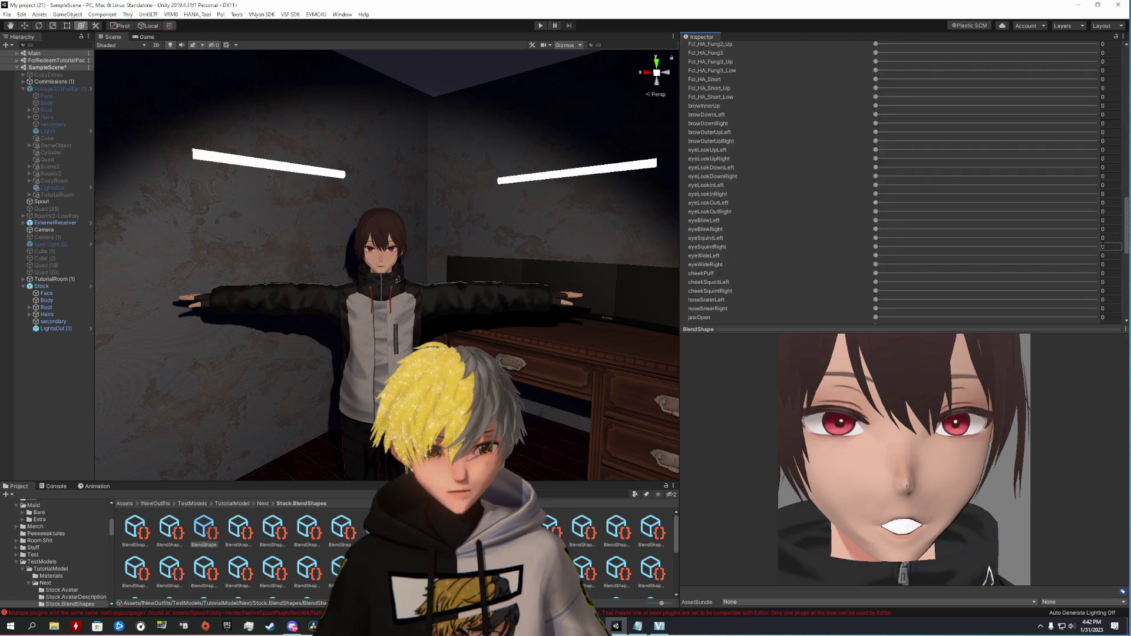
pyautogui.scroll(3, 1092, 192)
pyautogui.moveTo(1095, 202); pyautogui.dragTo(1007, 211)
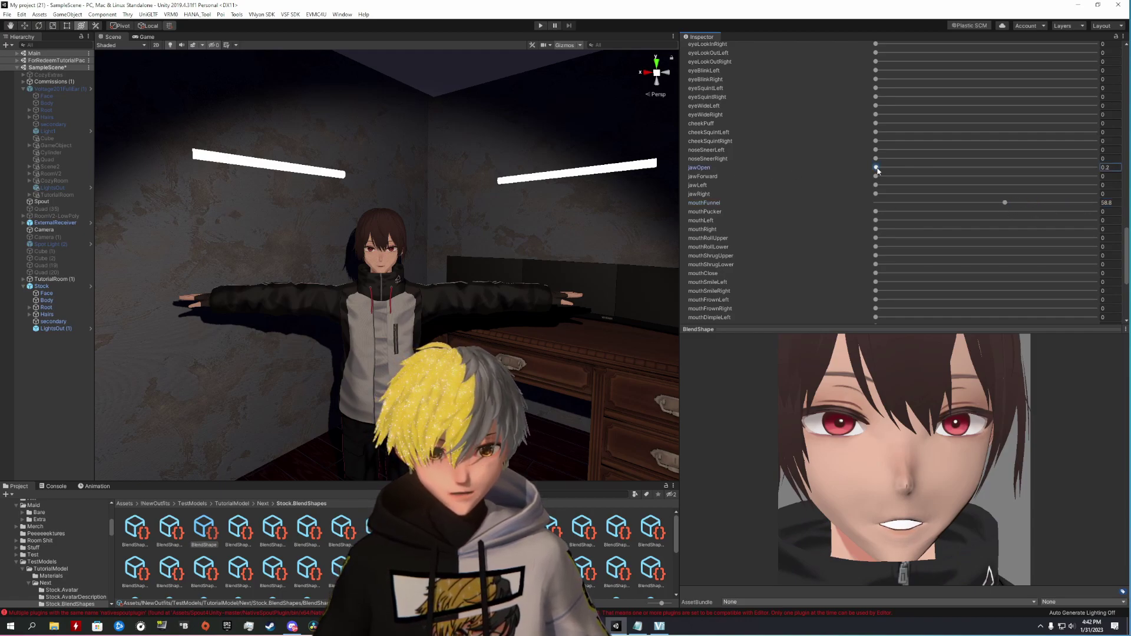
pyautogui.moveTo(876, 168); pyautogui.dragTo(900, 168)
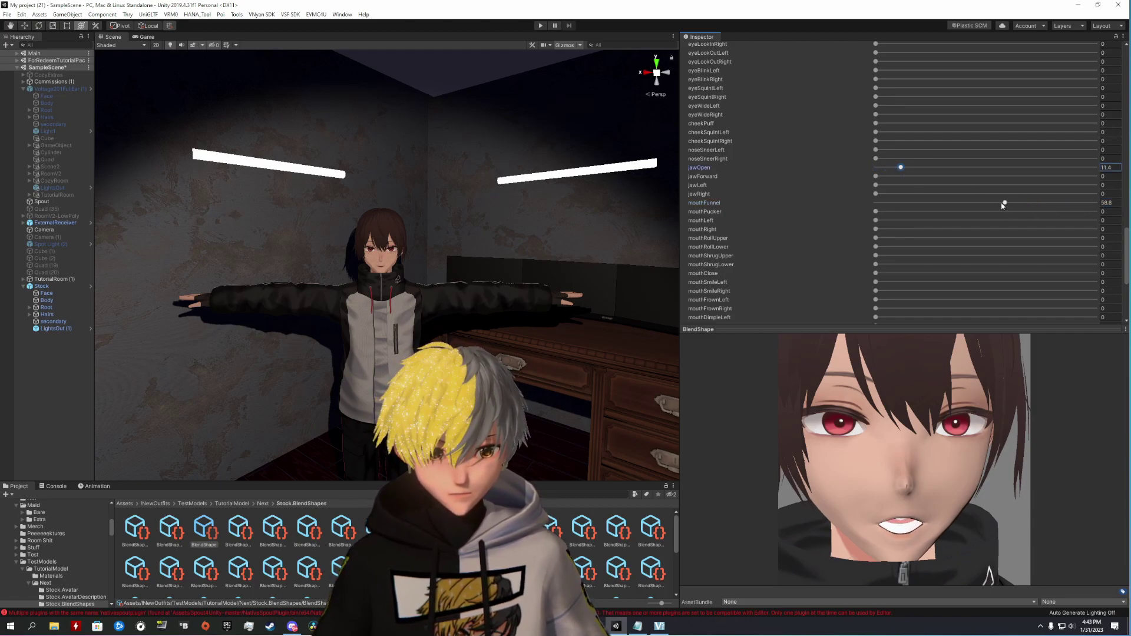
pyautogui.moveTo(1003, 205); pyautogui.dragTo(969, 205)
# - Add Fcl_MTH_O at 14.7 to MouthFunnel, checking the mouth on the rotated preview
pyautogui.moveTo(943, 460); pyautogui.dragTo(916, 465)
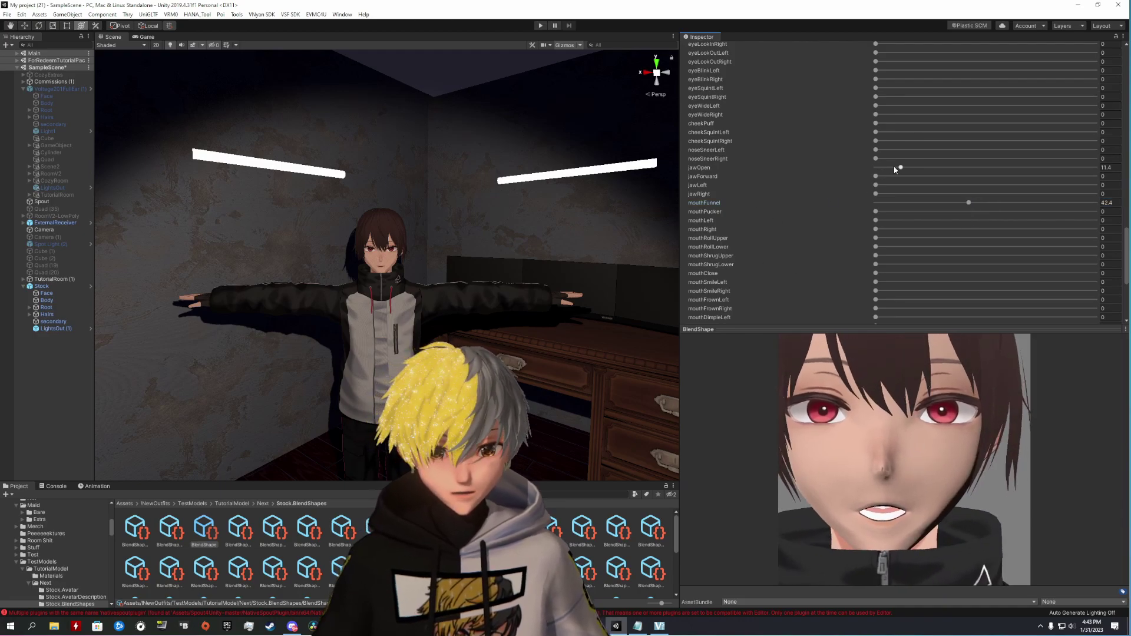
pyautogui.scroll(10, 800, 166)
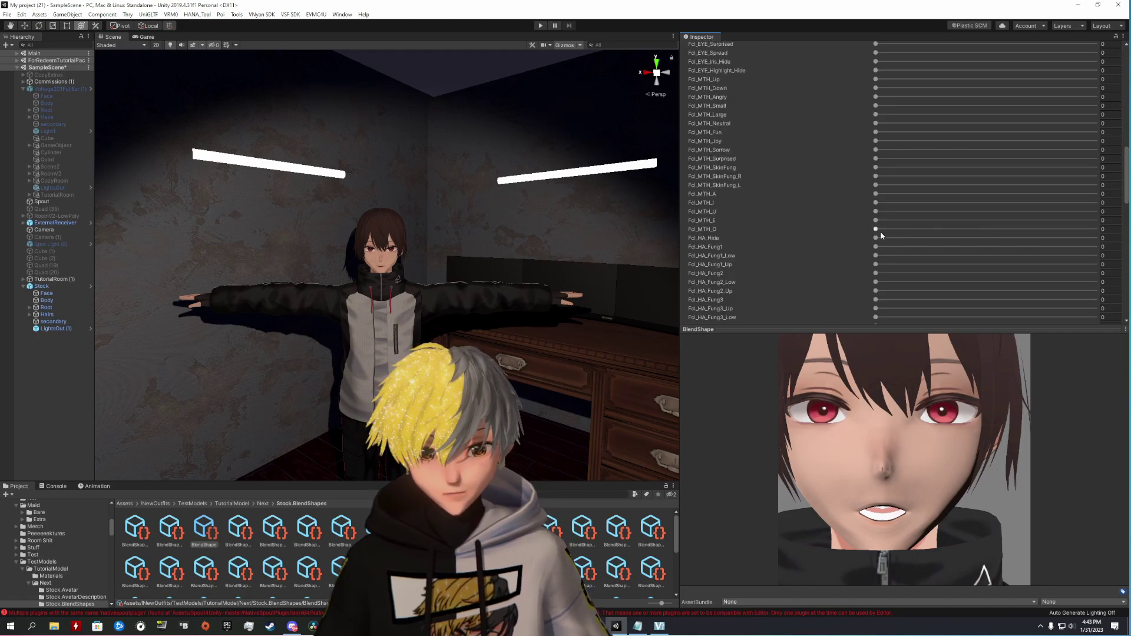
pyautogui.moveTo(876, 233); pyautogui.dragTo(909, 238)
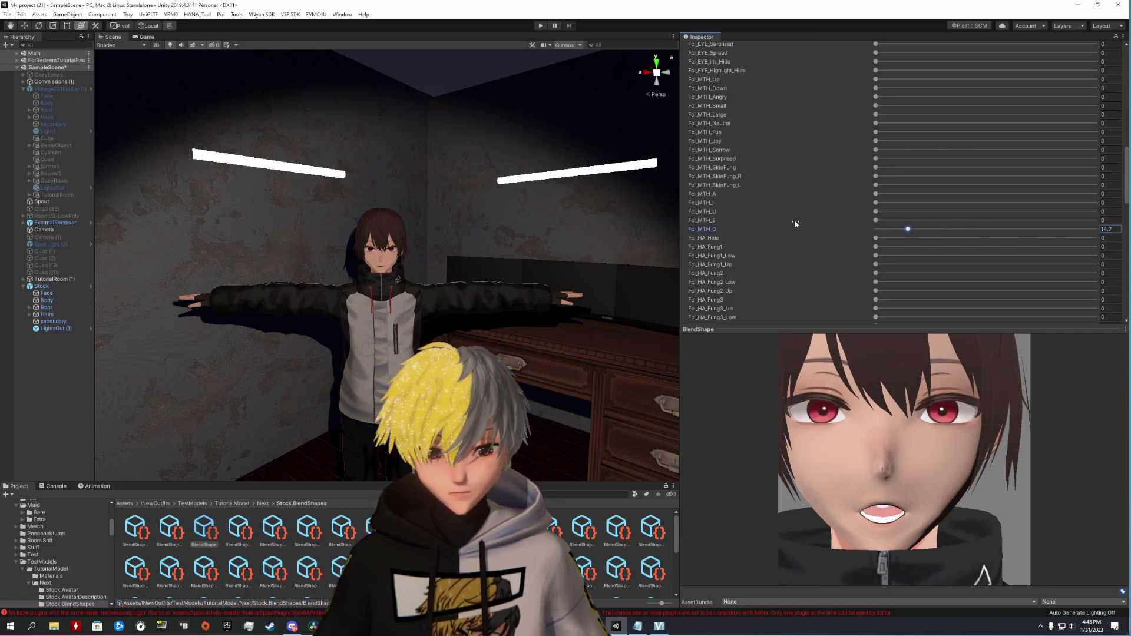
pyautogui.scroll(10, 794, 223)
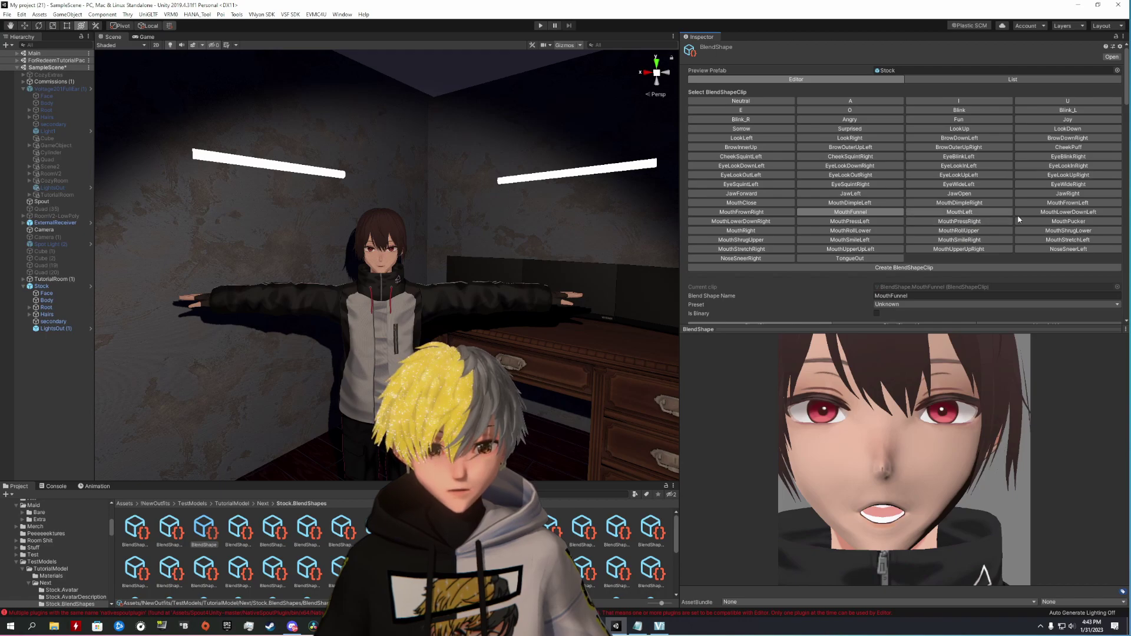
# - Load the MouthPucker clip and inspect its full-strength mouthPucker in side profile
pyautogui.click(1046, 223)
pyautogui.scroll(-1, 759, 283)
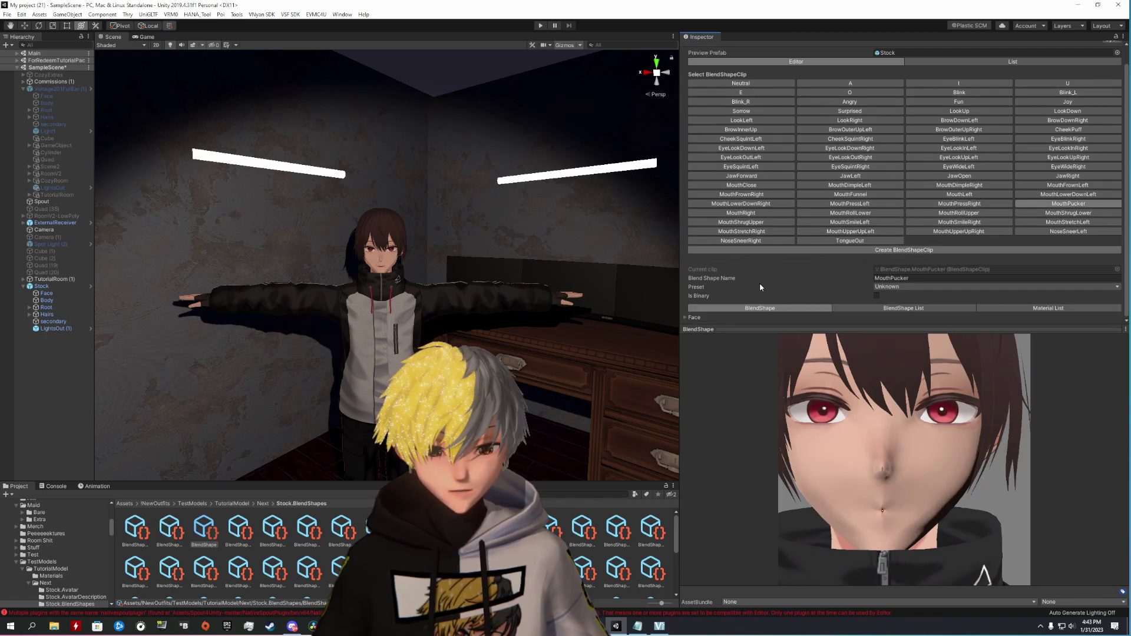
pyautogui.scroll(-15, 736, 307)
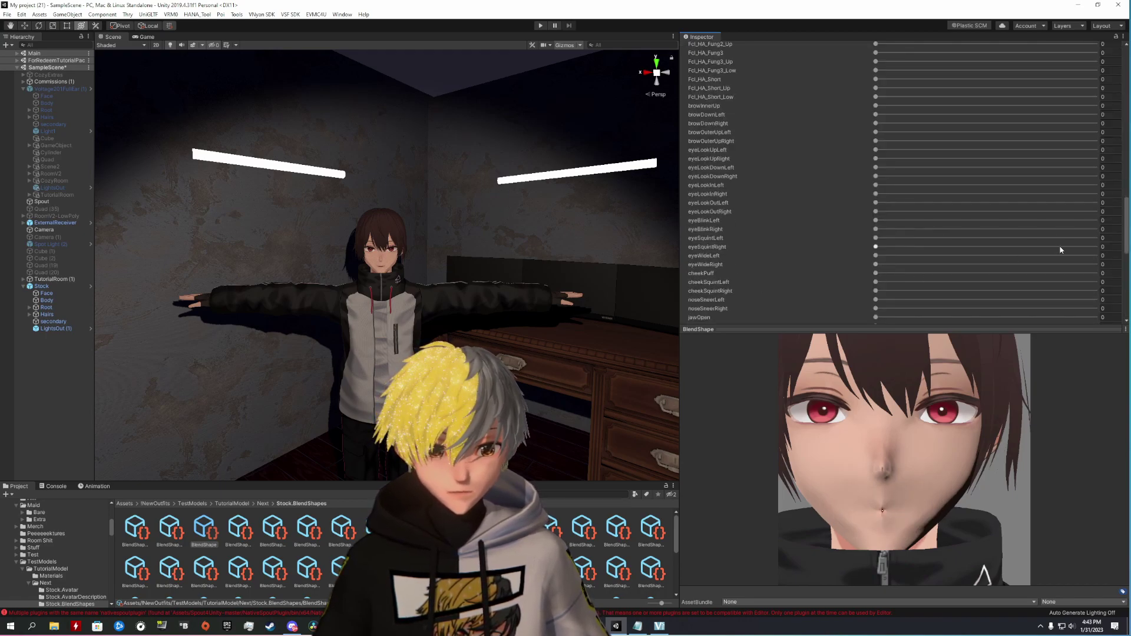
pyautogui.click(1095, 203)
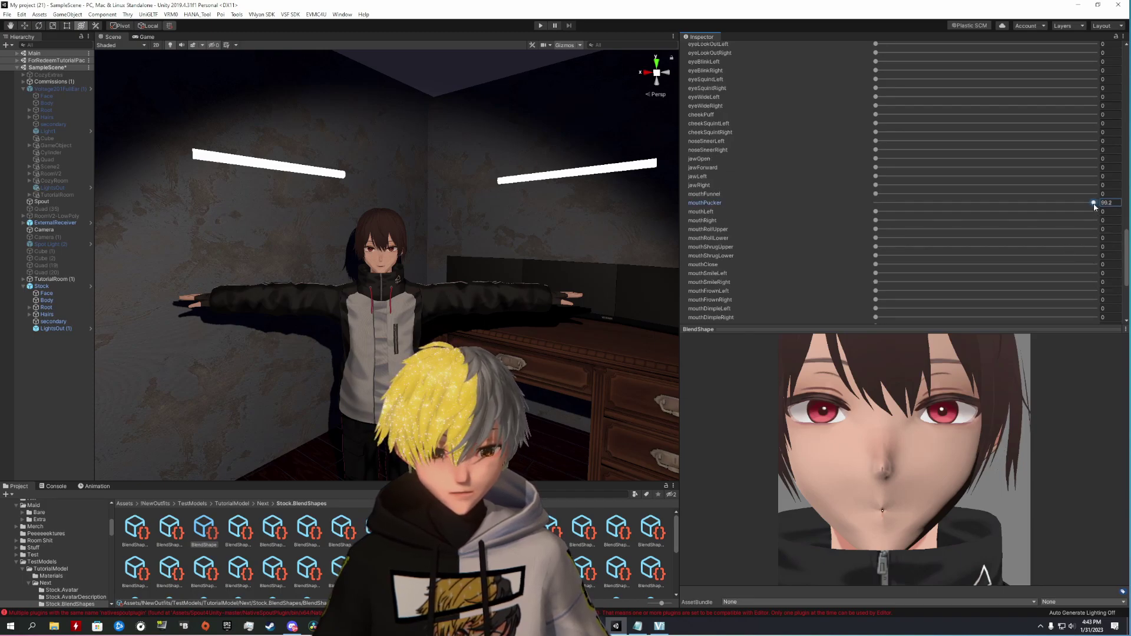
pyautogui.moveTo(1097, 206); pyautogui.dragTo(1102, 207)
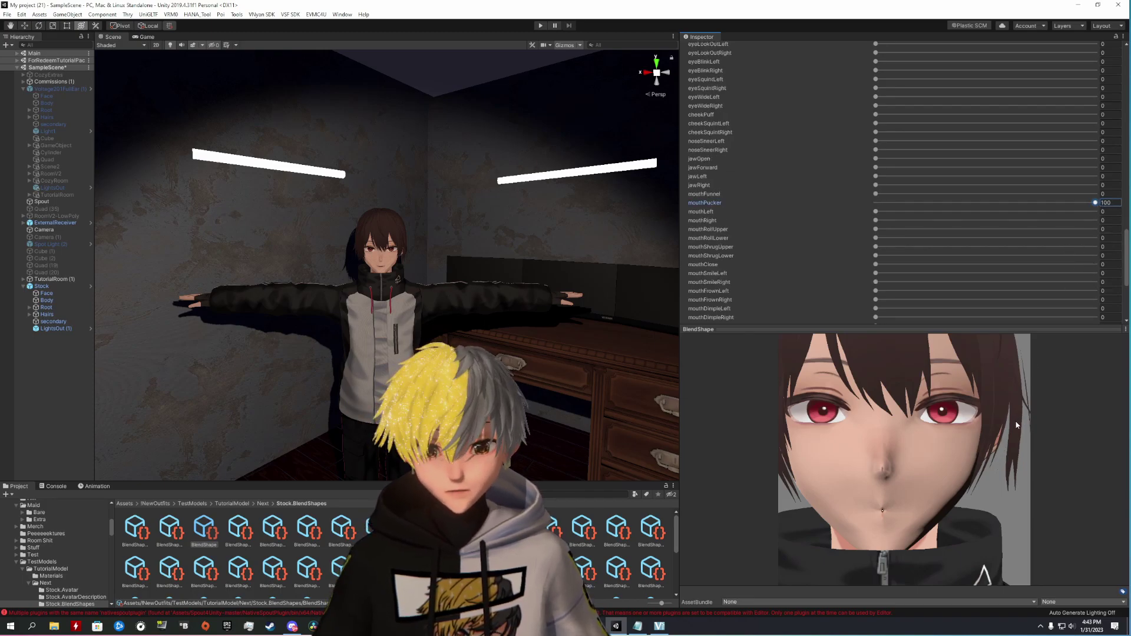
pyautogui.moveTo(1016, 424); pyautogui.dragTo(942, 420)
# - Try Fcl_MTH_O at 21.1, then 11.8, and lower mouthPucker to 64.5
pyautogui.scroll(-10, 818, 224)
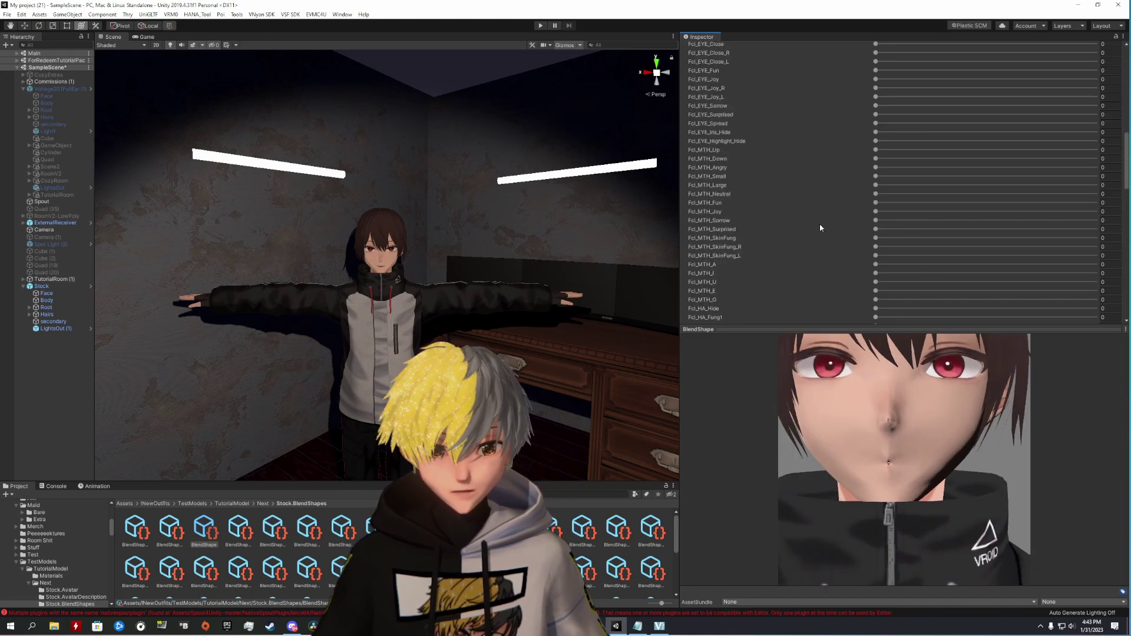
pyautogui.scroll(-3, 820, 225)
pyautogui.click(876, 221)
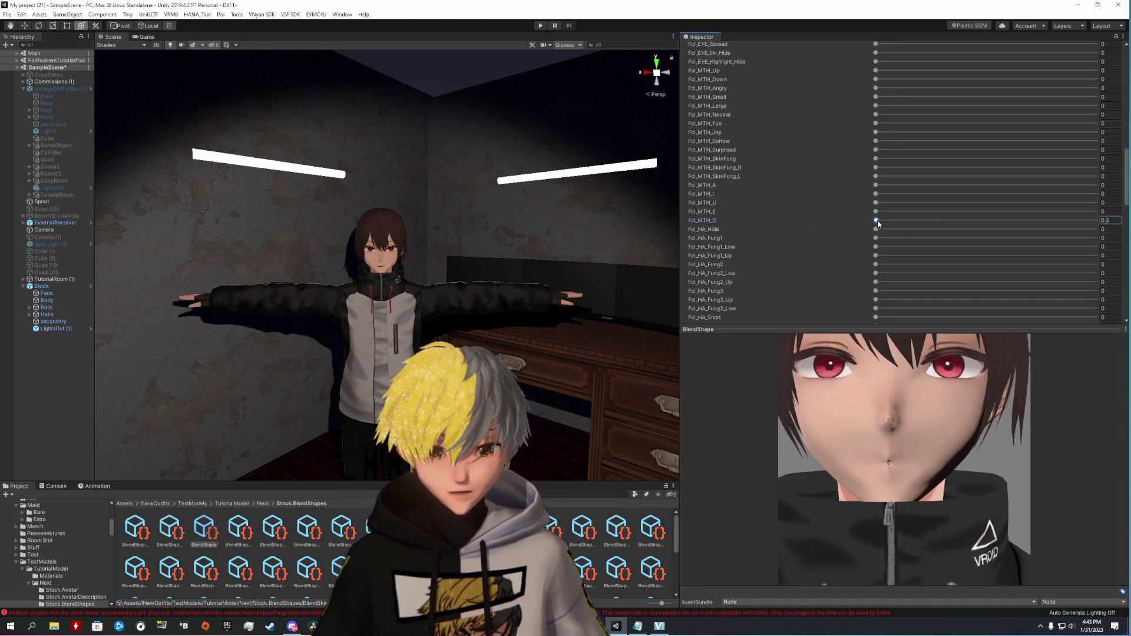
pyautogui.moveTo(877, 223); pyautogui.dragTo(837, 202)
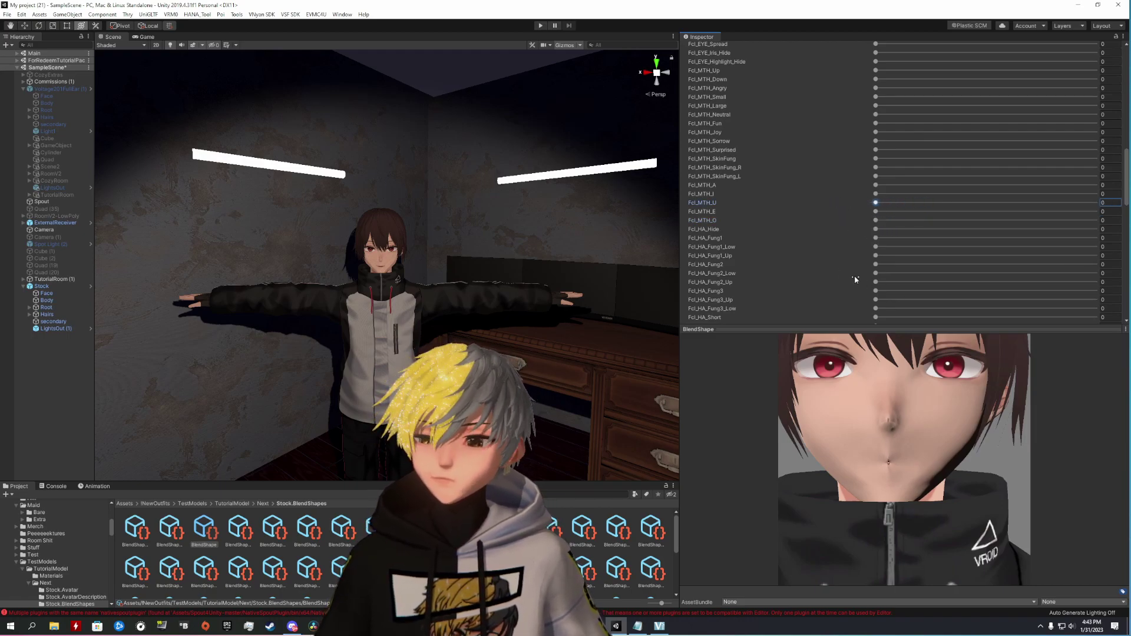
pyautogui.scroll(-10, 855, 279)
pyautogui.moveTo(1093, 128); pyautogui.dragTo(1016, 129)
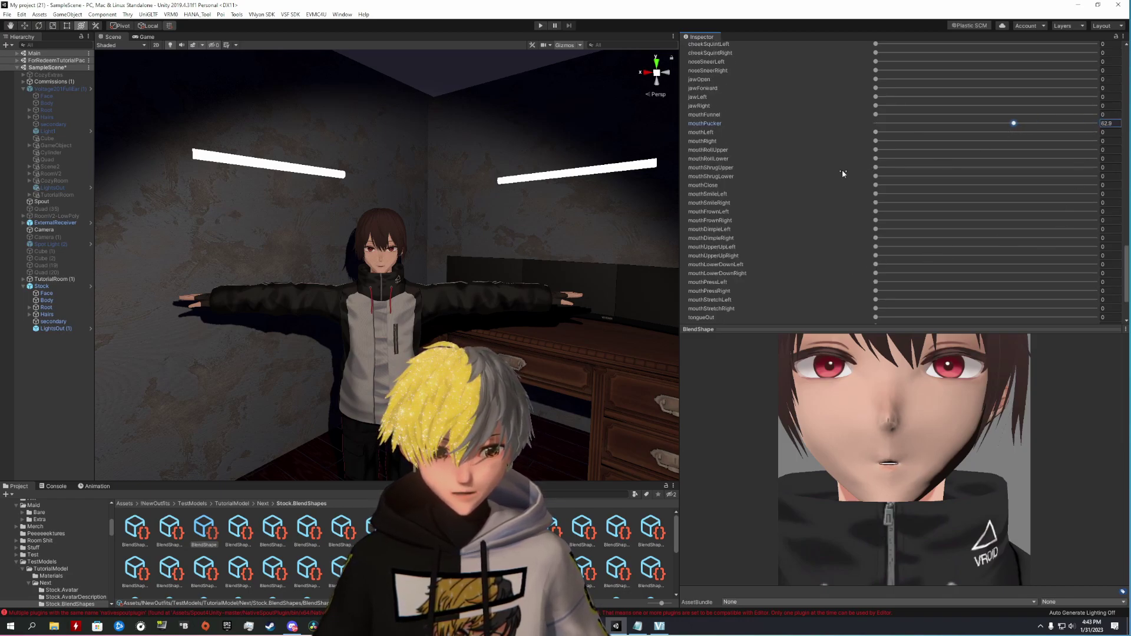
pyautogui.scroll(10, 843, 173)
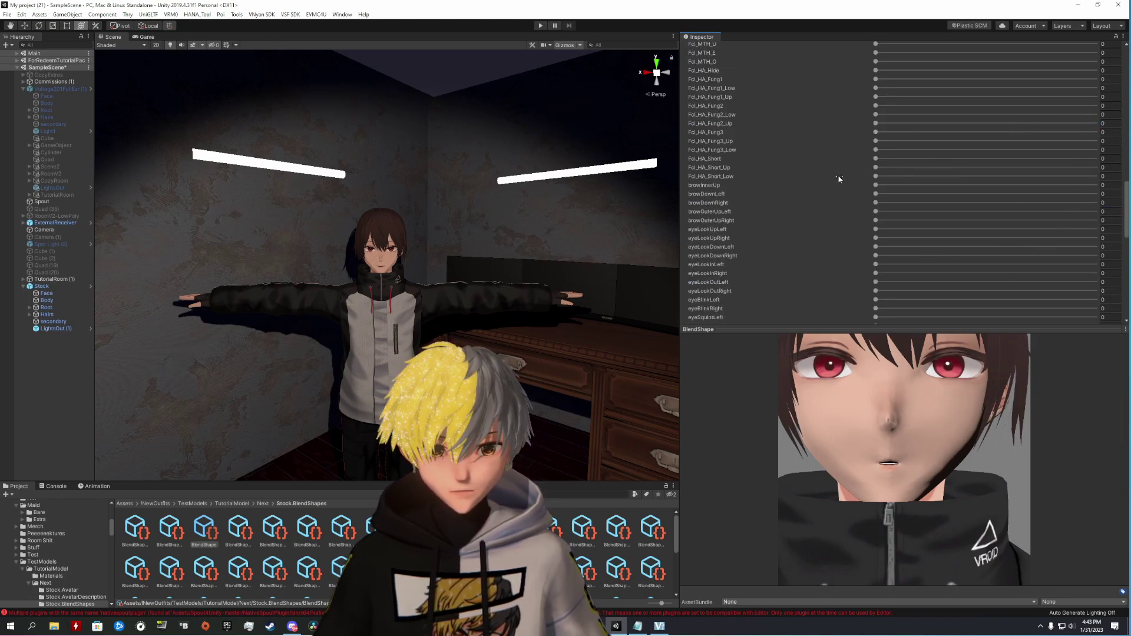
pyautogui.click(876, 141)
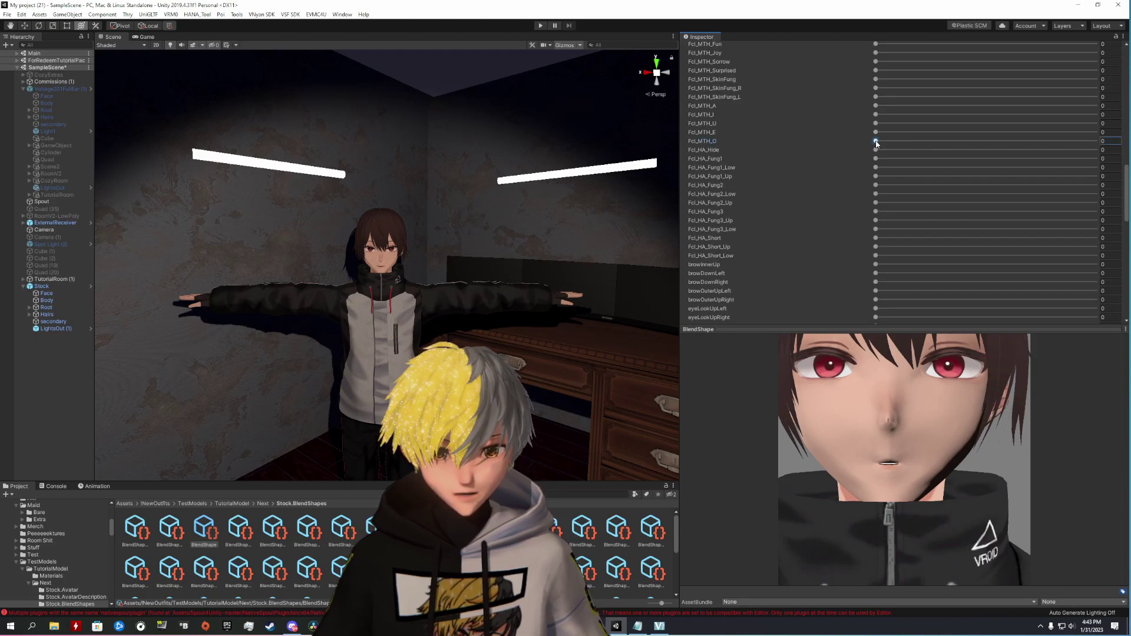
pyautogui.moveTo(893, 144); pyautogui.dragTo(893, 127)
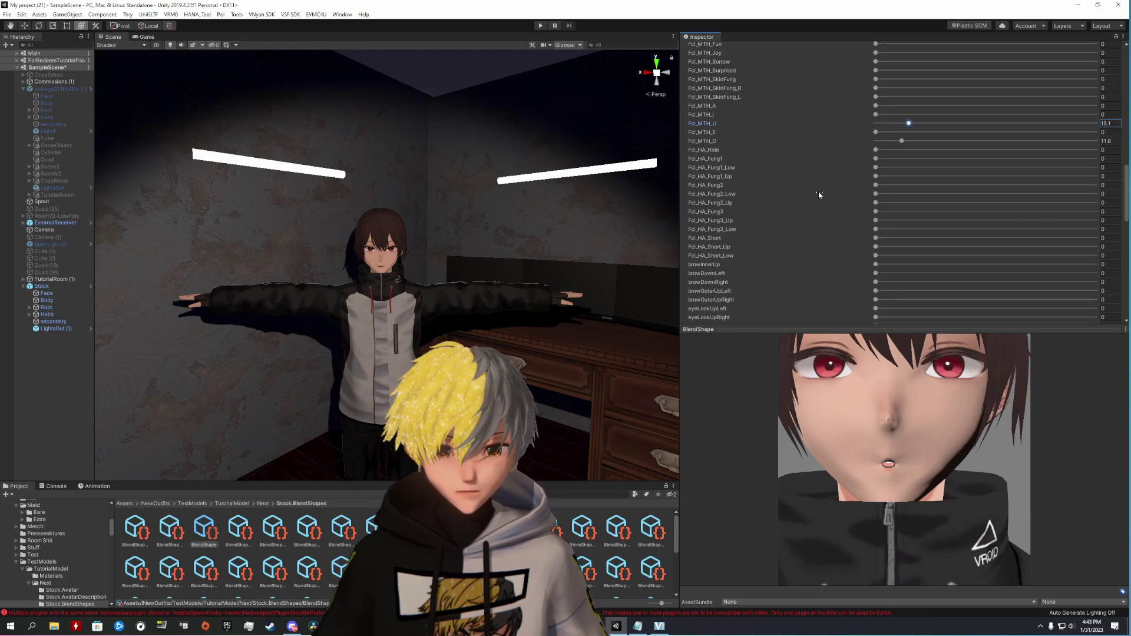
# - Add mouthClose 9.8 and settle mouthPucker around 60, checking the preview face
pyautogui.scroll(-9, 819, 194)
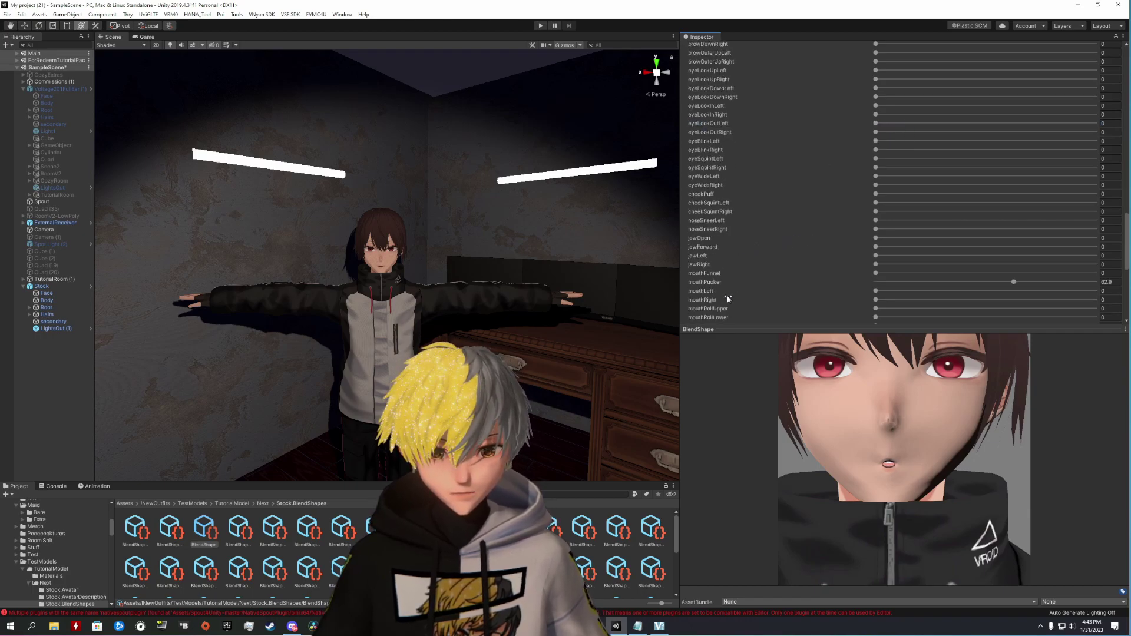
pyautogui.scroll(-6, 737, 271)
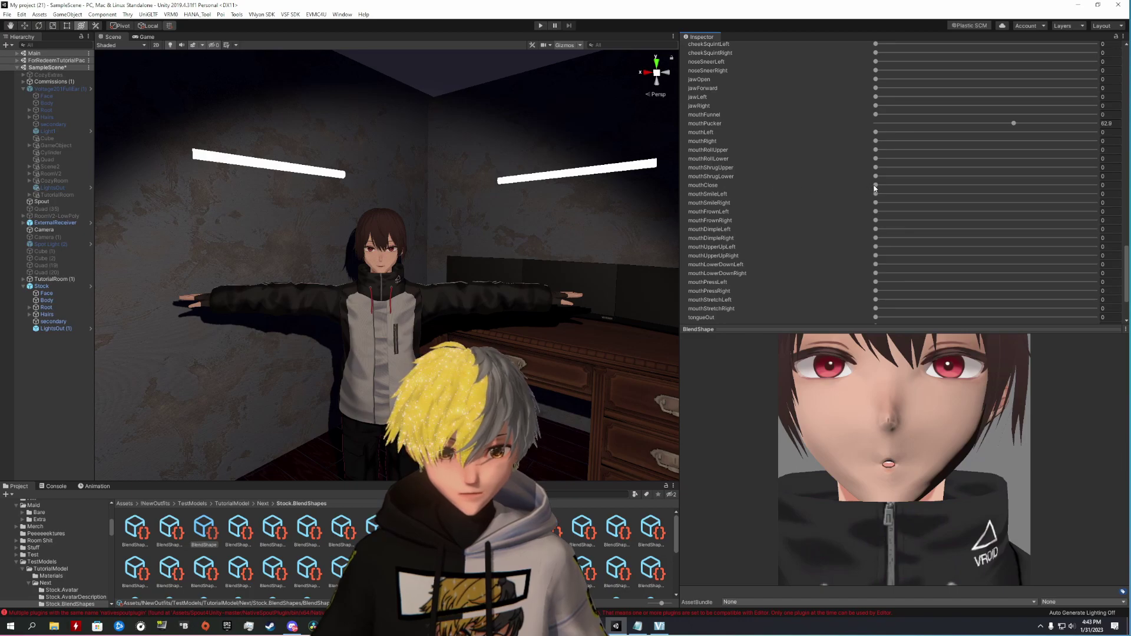
pyautogui.moveTo(875, 186); pyautogui.dragTo(898, 190)
pyautogui.moveTo(884, 424); pyautogui.dragTo(929, 310)
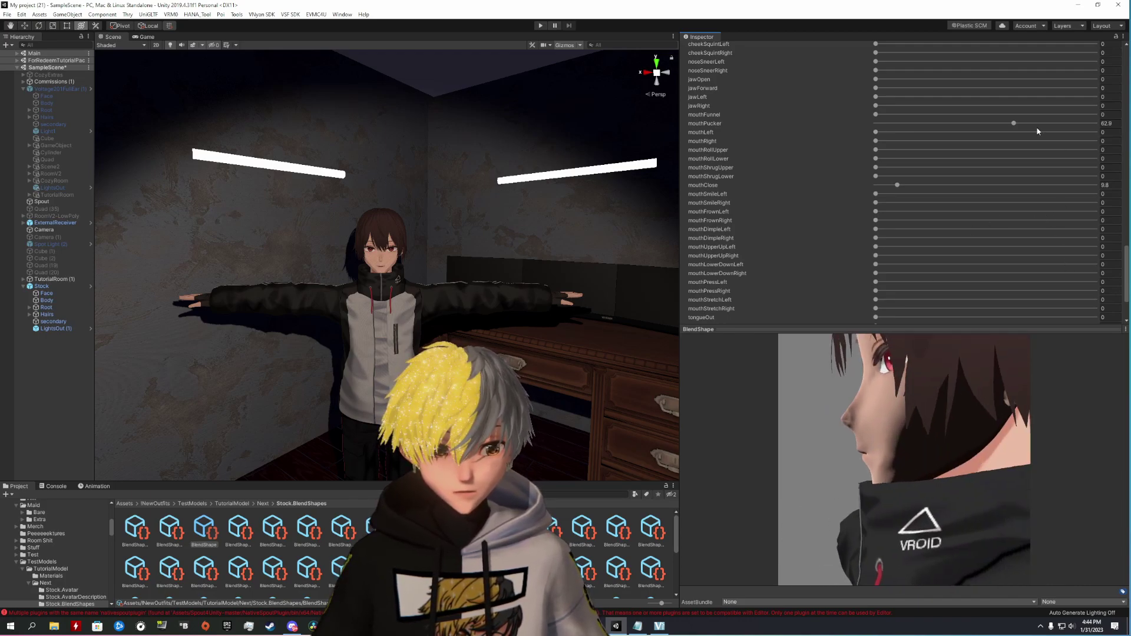
pyautogui.moveTo(1022, 127)
pyautogui.mouseDown()
pyautogui.moveTo(903, 129)
pyautogui.moveTo(1043, 126)
pyautogui.moveTo(888, 142)
pyautogui.moveTo(935, 125)
pyautogui.moveTo(1018, 125)
pyautogui.mouseUp()
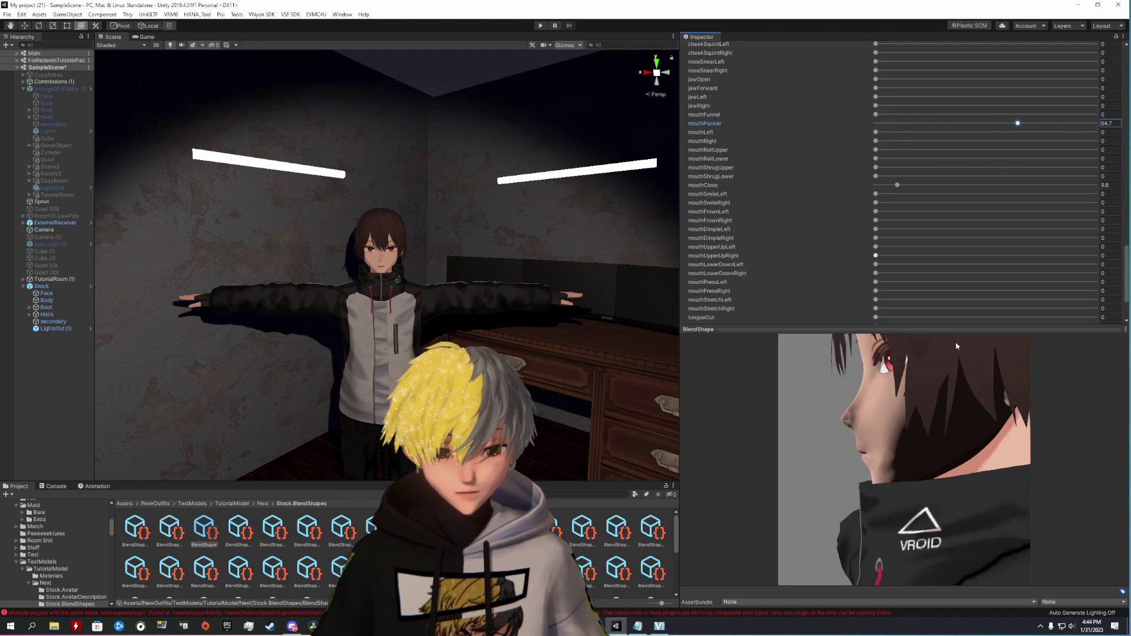
pyautogui.moveTo(936, 421); pyautogui.dragTo(1038, 421)
pyautogui.click(1018, 124)
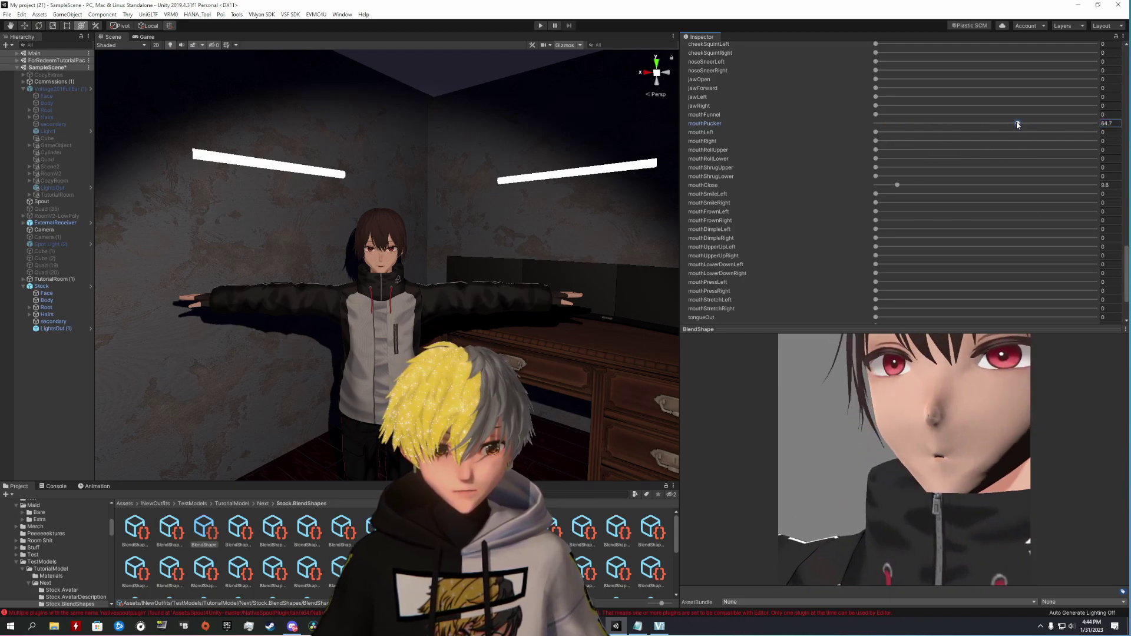
pyautogui.moveTo(966, 340); pyautogui.dragTo(938, 415)
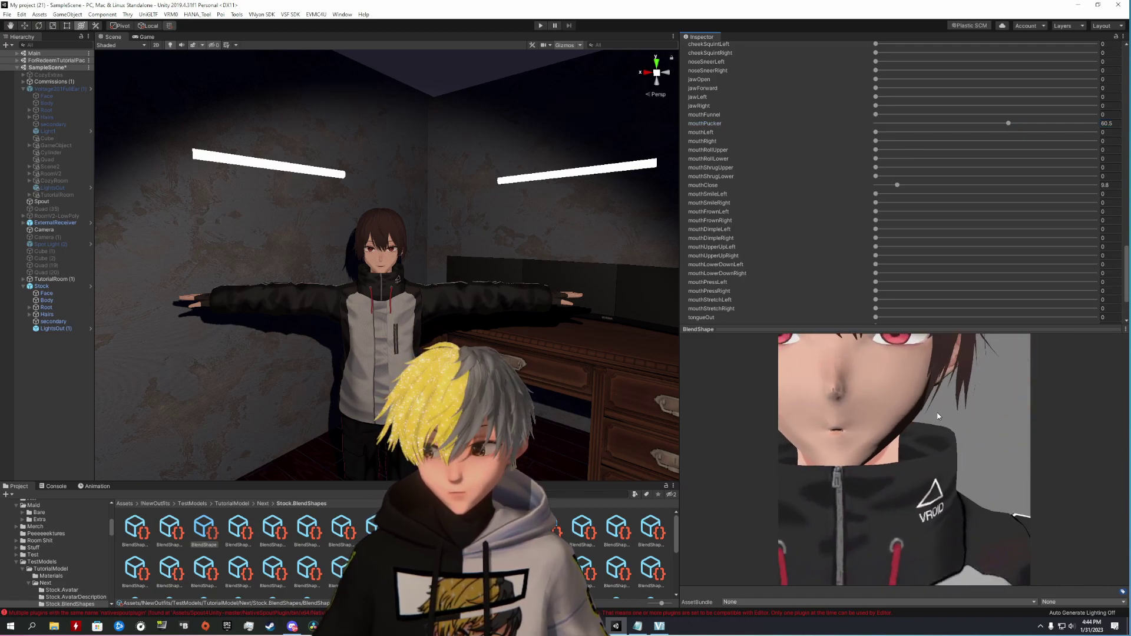
pyautogui.scroll(10, 816, 210)
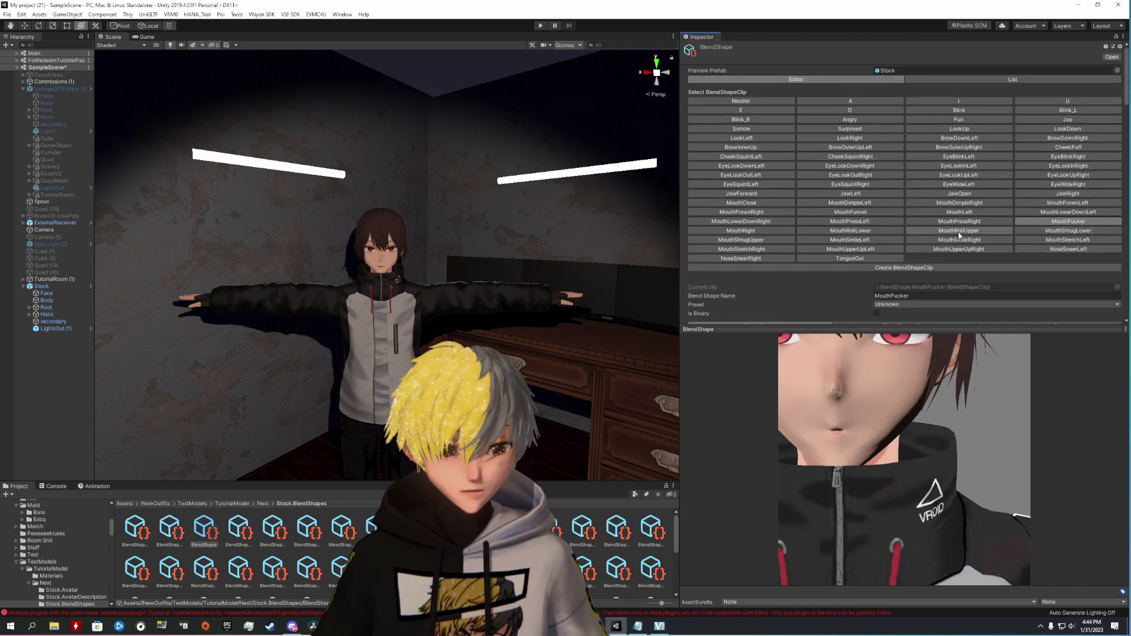
# - Browse the MouthRight, MouthRollLower, MouthRollUpper, MouthPucker and MouthPressRight clips
pyautogui.click(770, 231)
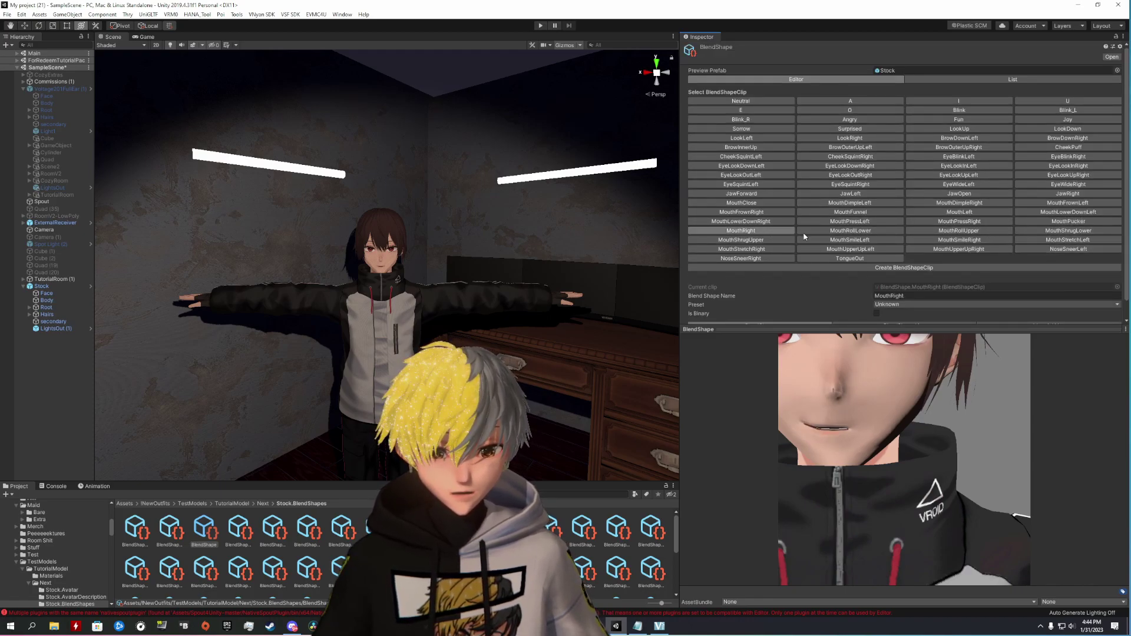
pyautogui.click(823, 231)
pyautogui.click(959, 231)
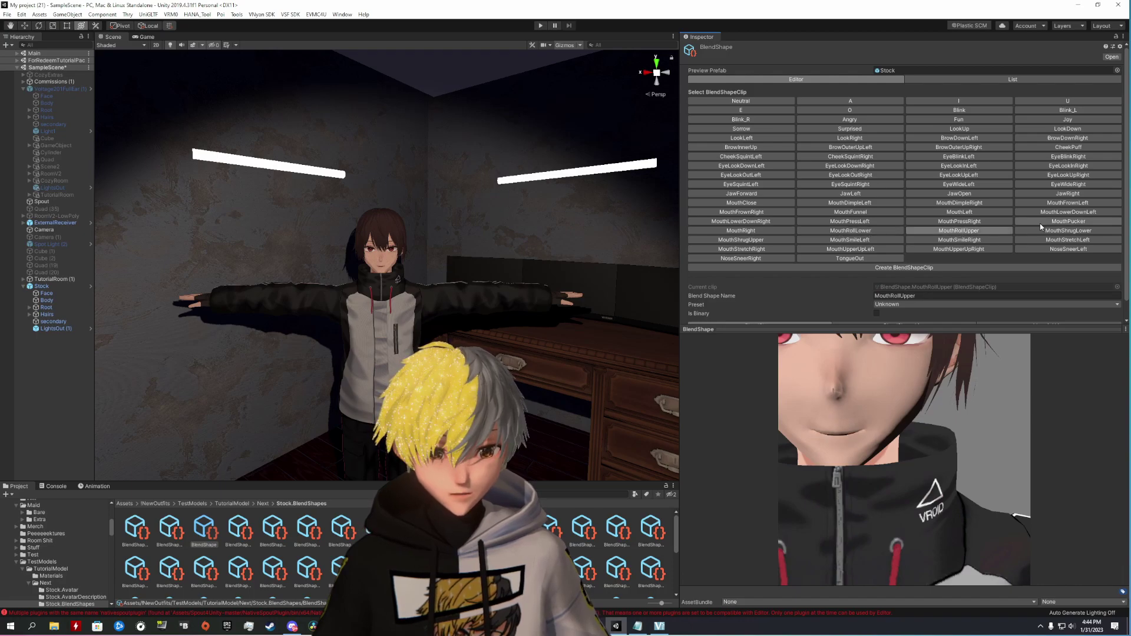
pyautogui.click(1042, 222)
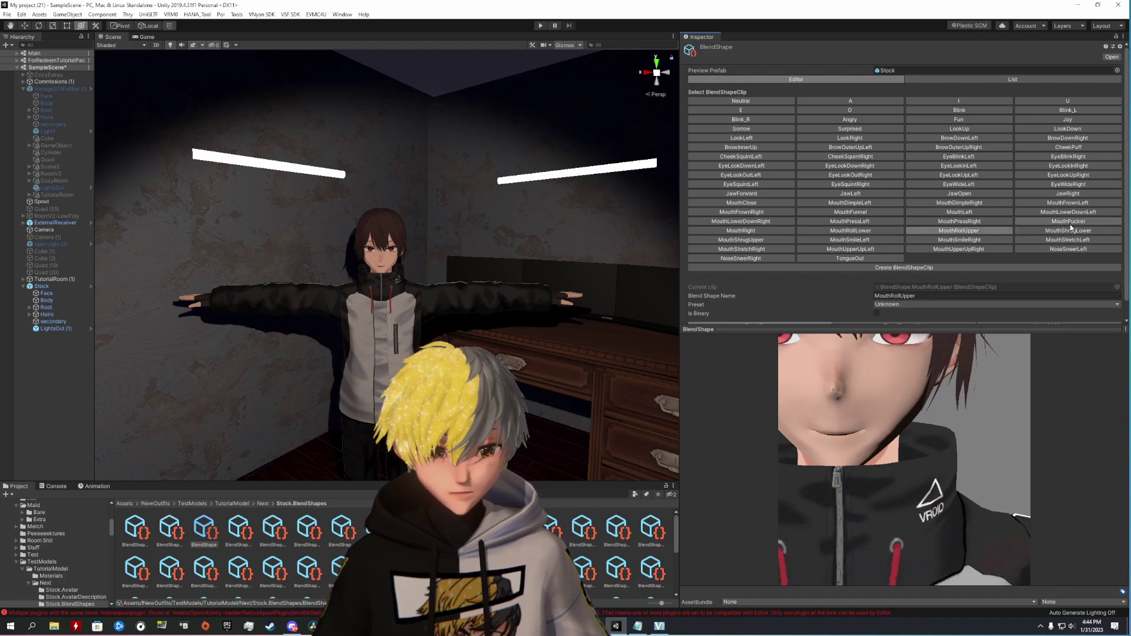
pyautogui.click(985, 223)
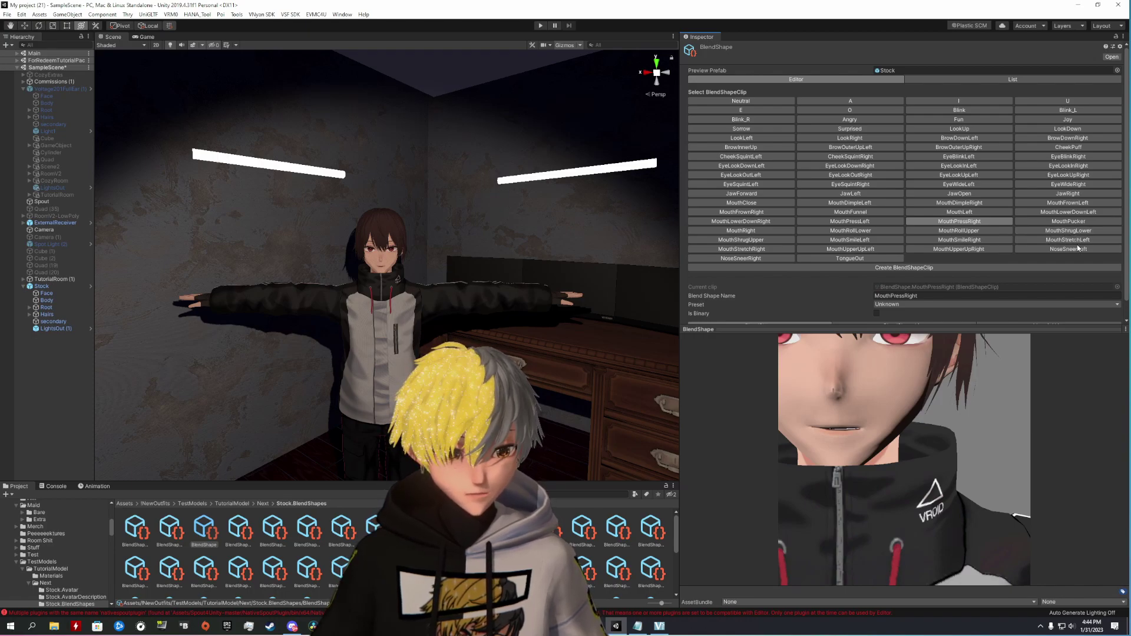
# - Lower the MouthSmileRight clip's mouthSmileRight weight from 100 to about 50.6
pyautogui.click(982, 241)
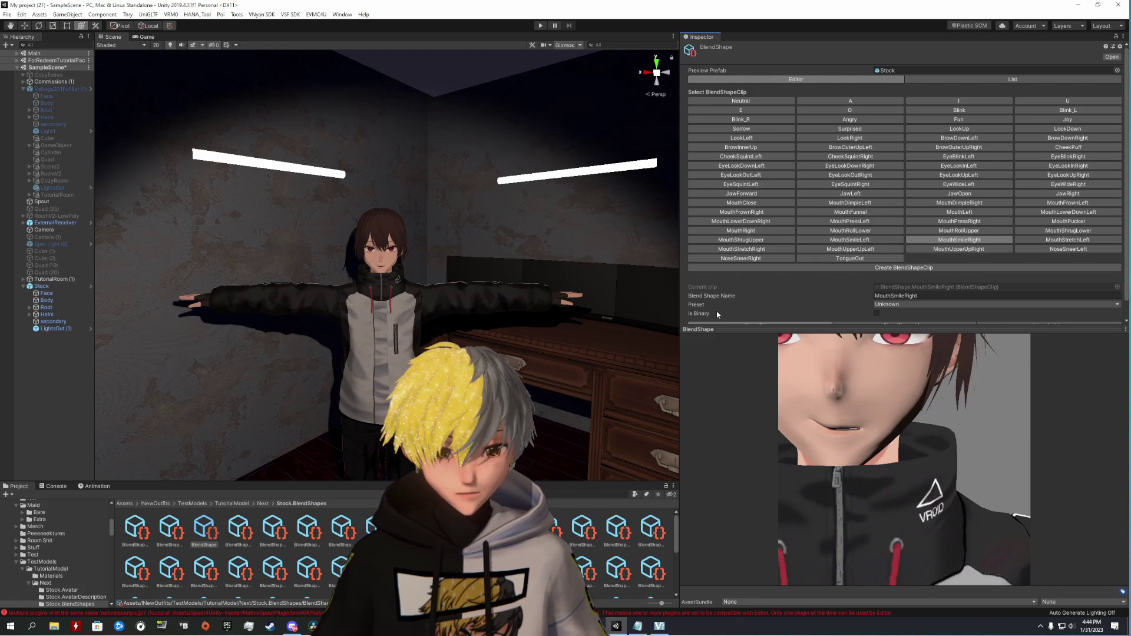
pyautogui.scroll(-1, 692, 317)
pyautogui.click(687, 318)
pyautogui.scroll(-10, 1092, 252)
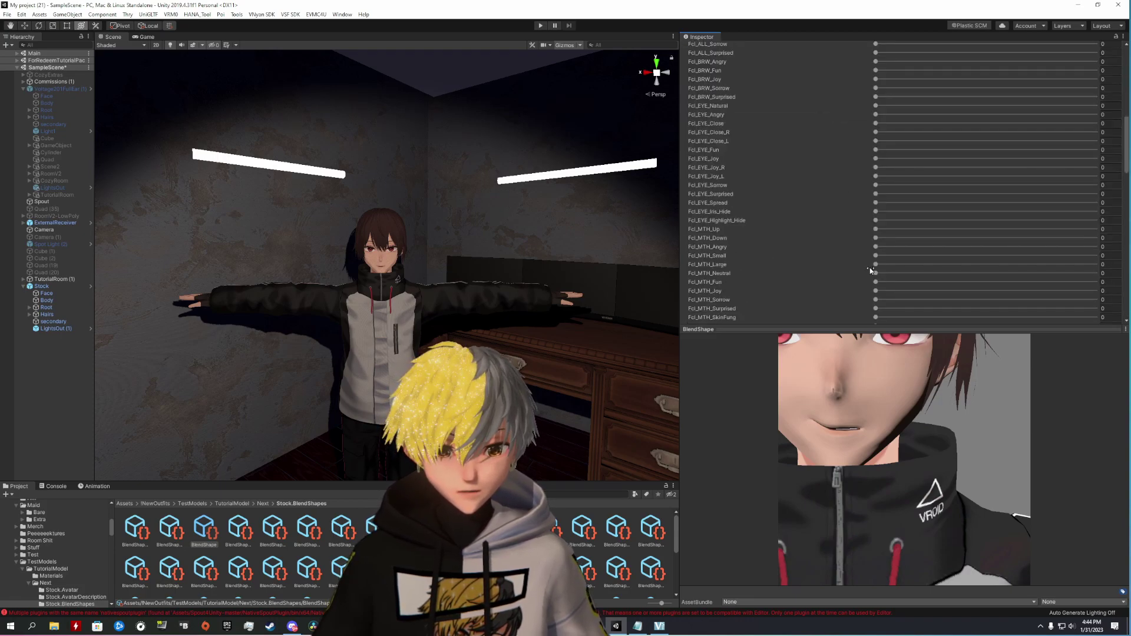
pyautogui.scroll(-6, 1093, 252)
pyautogui.click(1095, 282)
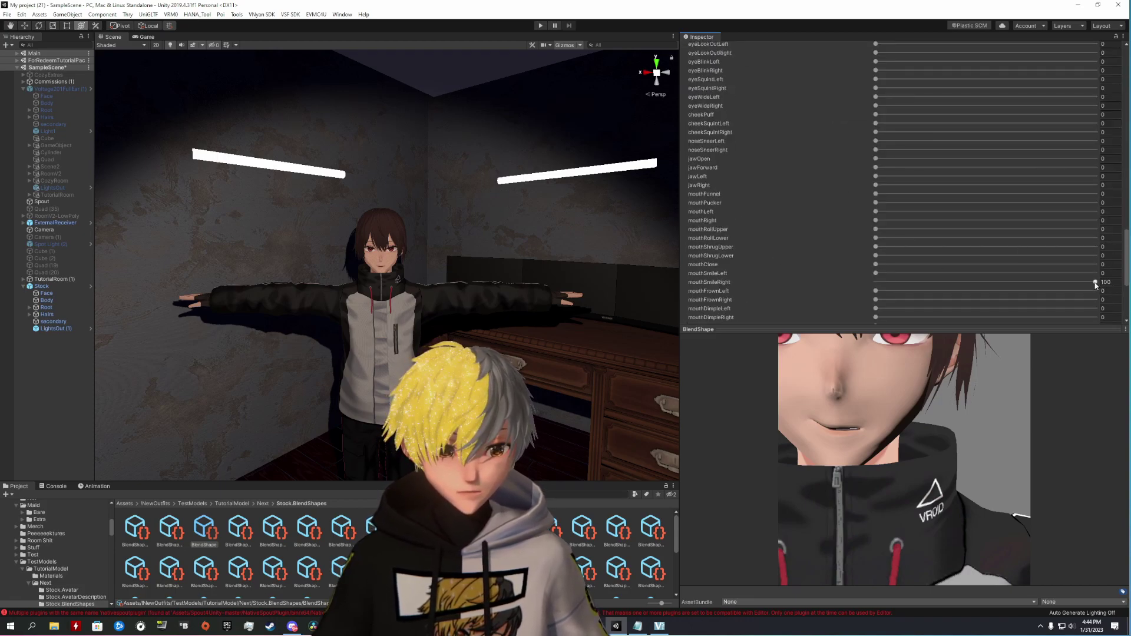
pyautogui.moveTo(1096, 285); pyautogui.dragTo(996, 289)
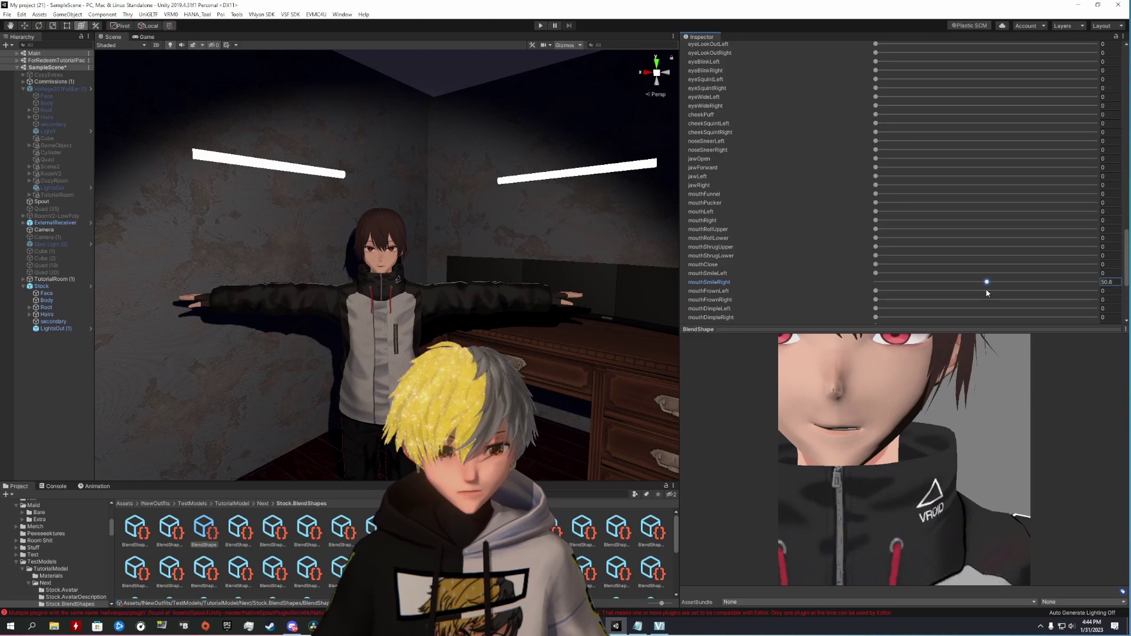
pyautogui.scroll(20, 893, 233)
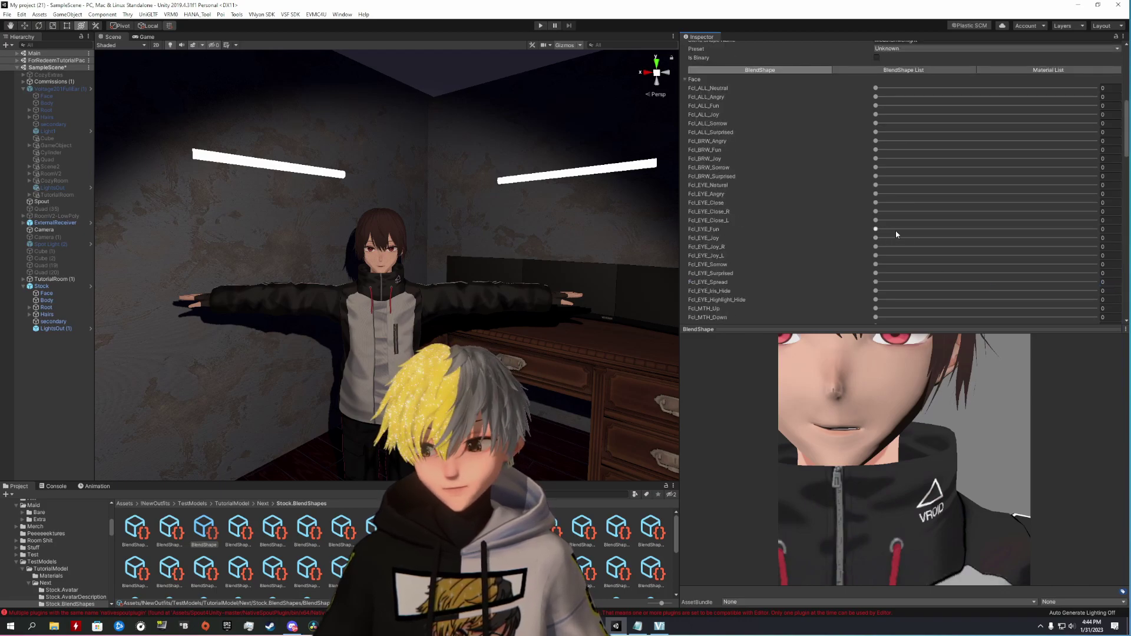
pyautogui.scroll(5, 895, 233)
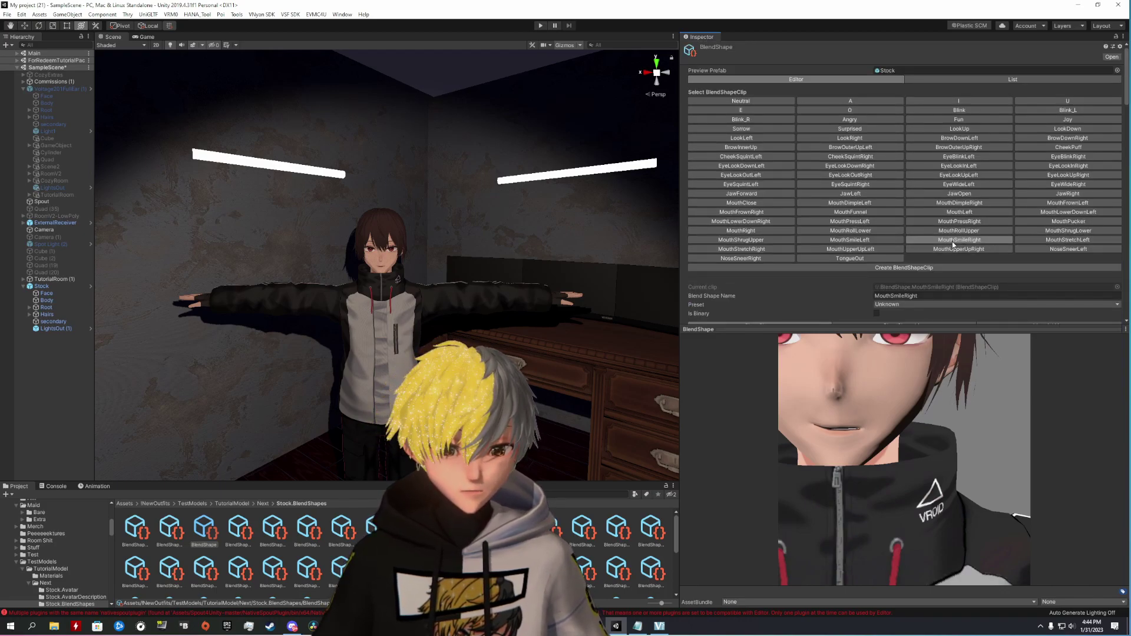
# - Lower the MouthSmileLeft clip's mouthSmileLeft weight to about 50.6
pyautogui.click(885, 241)
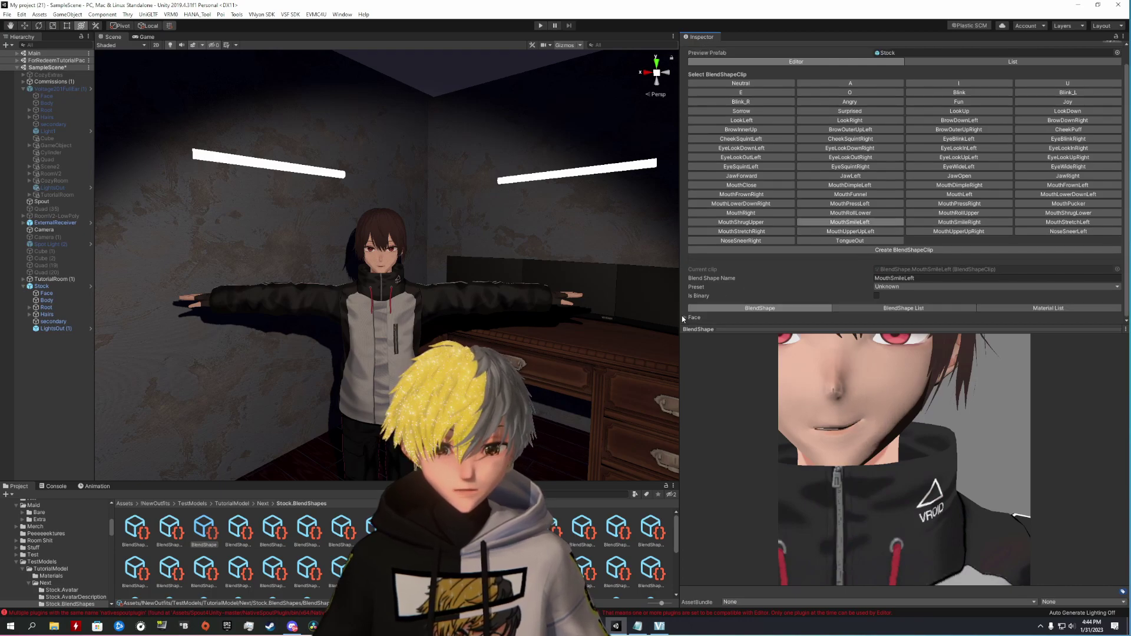
pyautogui.scroll(-15, 914, 252)
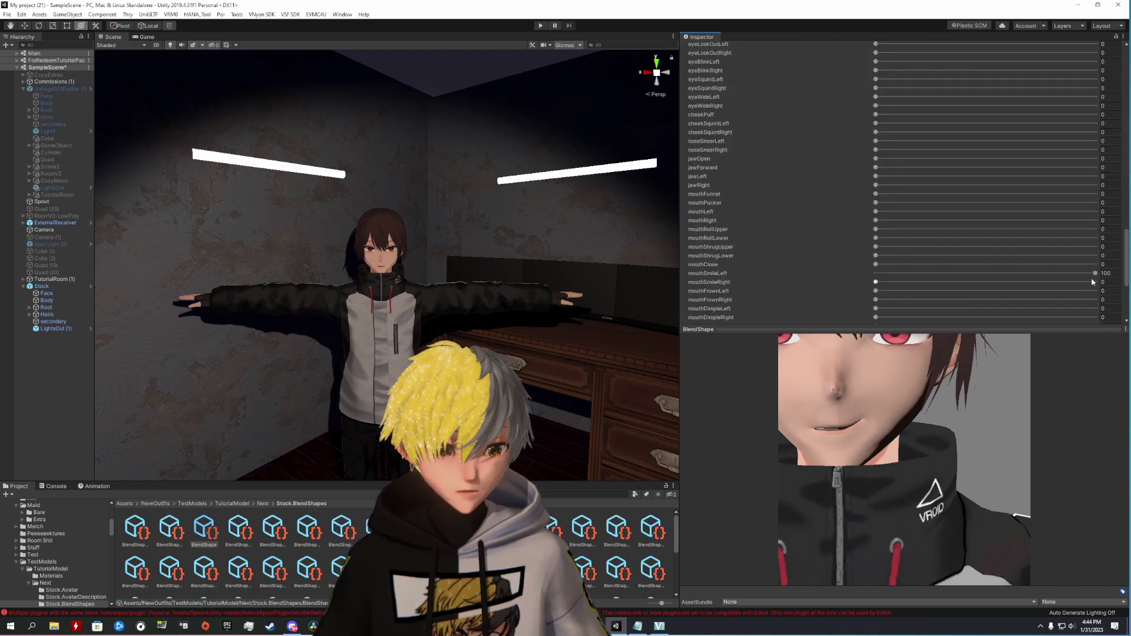
pyautogui.moveTo(1092, 282); pyautogui.dragTo(986, 281)
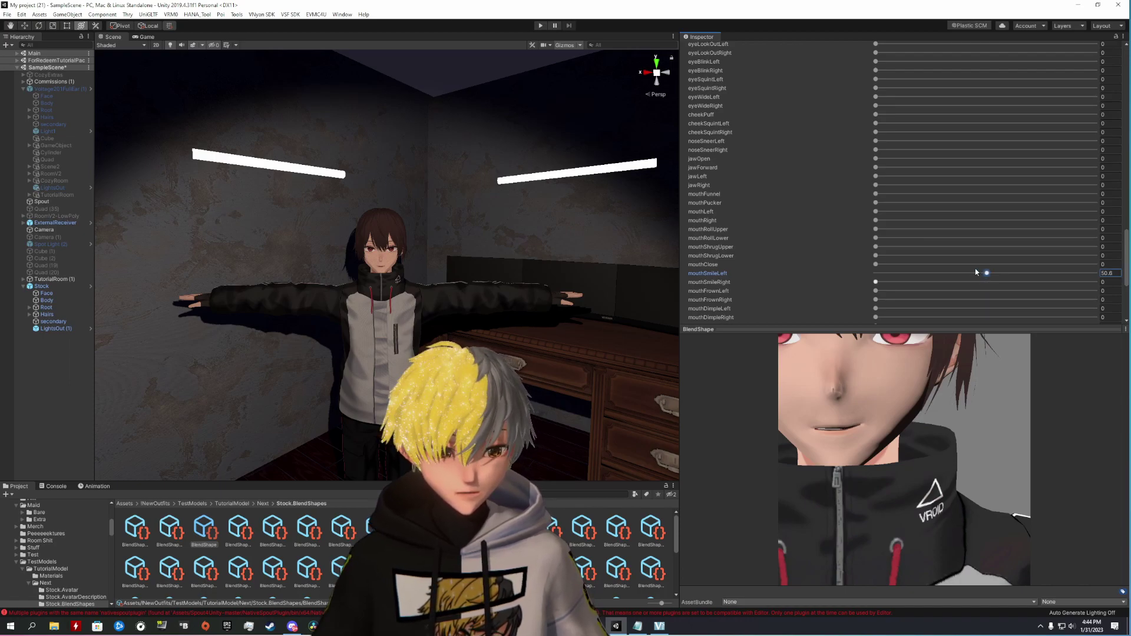
pyautogui.scroll(15, 841, 250)
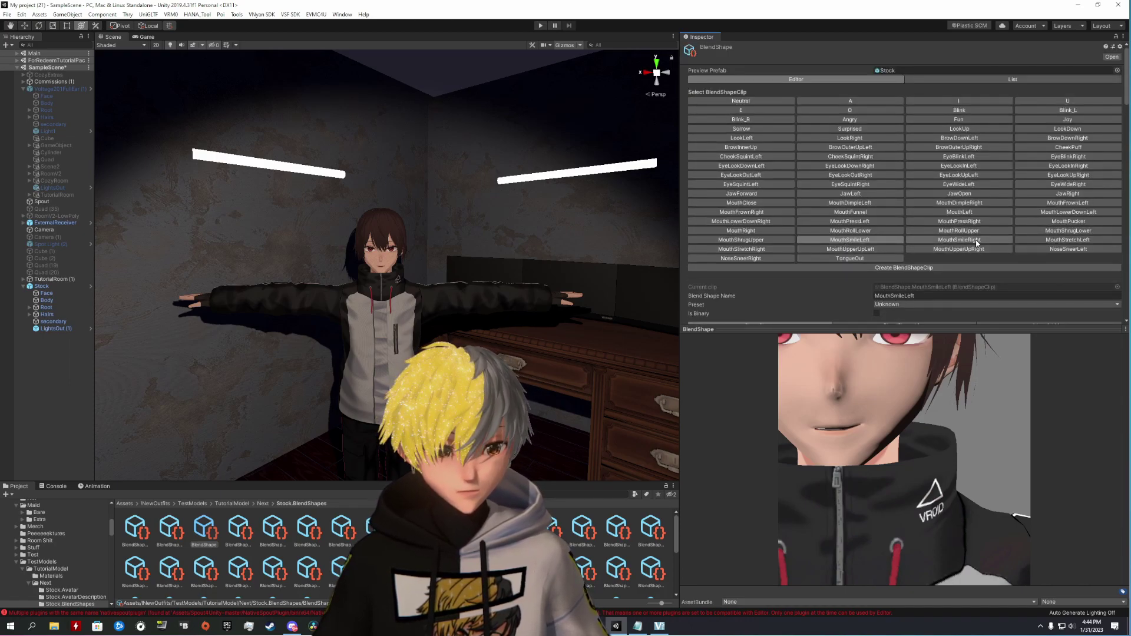
# - Reduce the MouthShrugLower clip's mouthShrugLower weight from 100 to about 53
pyautogui.click(1047, 231)
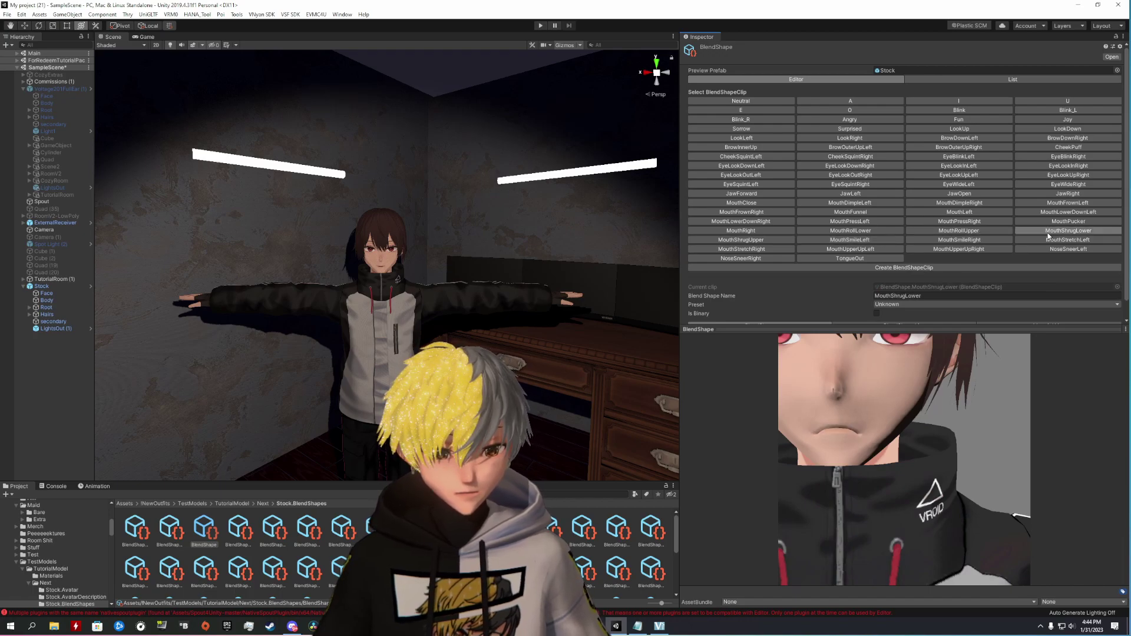
pyautogui.scroll(-1, 698, 301)
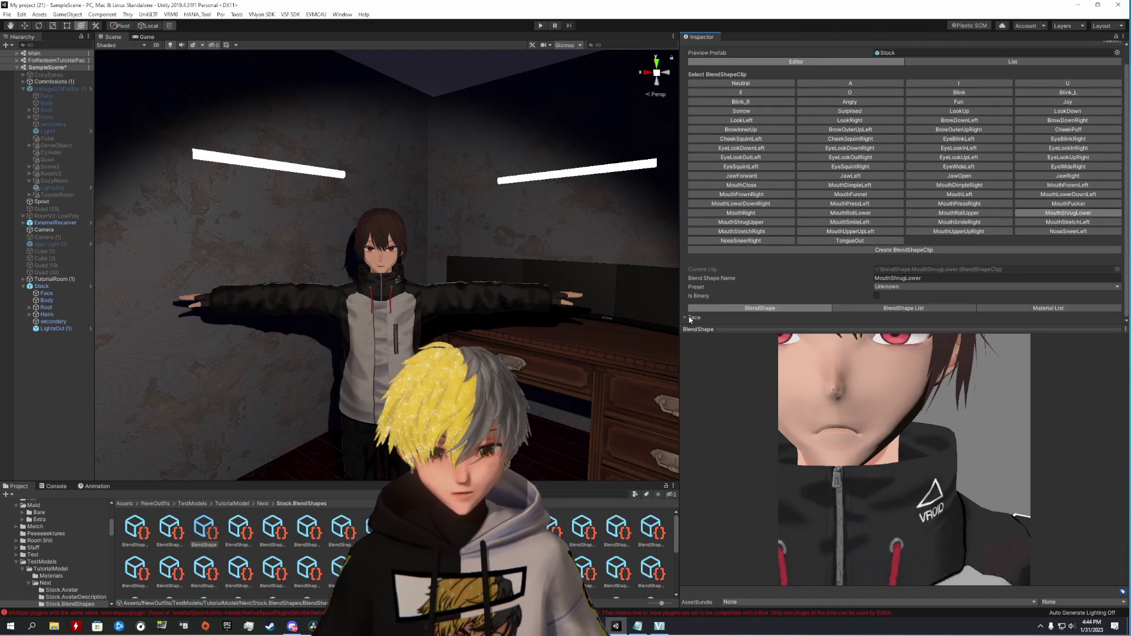
pyautogui.click(685, 317)
pyautogui.scroll(-10, 883, 236)
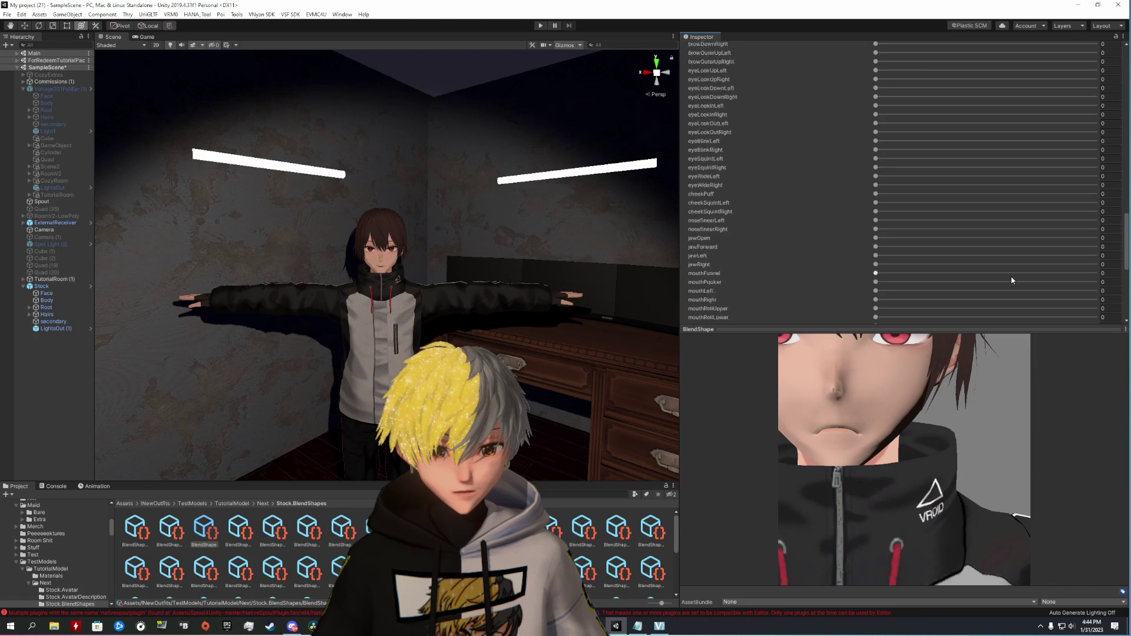
pyautogui.click(1096, 177)
pyautogui.moveTo(993, 185); pyautogui.dragTo(993, 185)
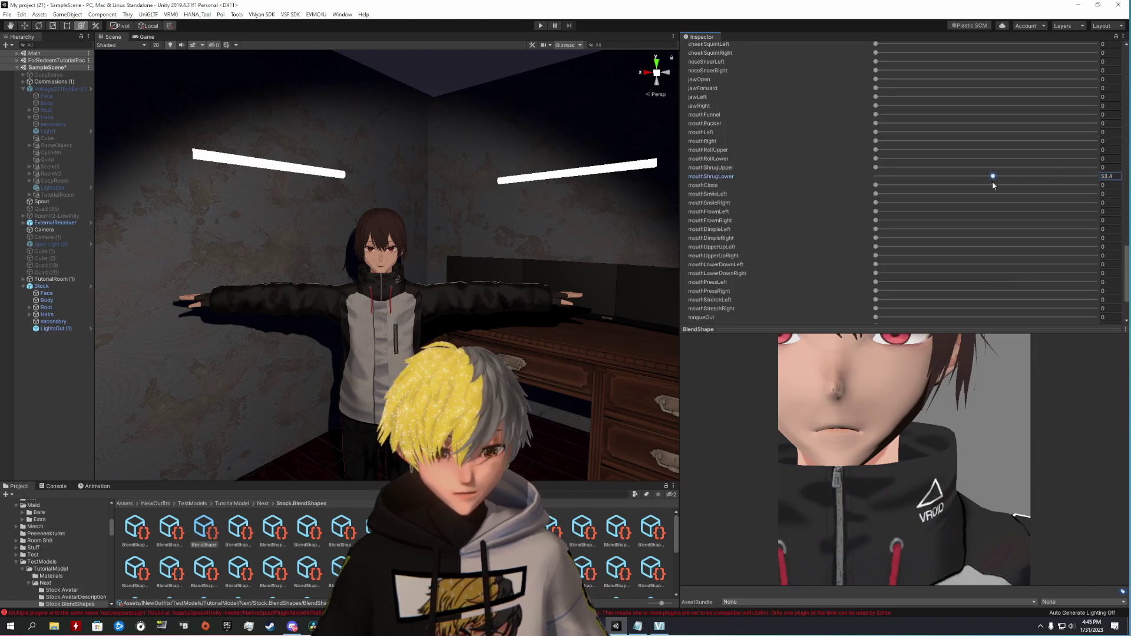
pyautogui.scroll(10, 842, 209)
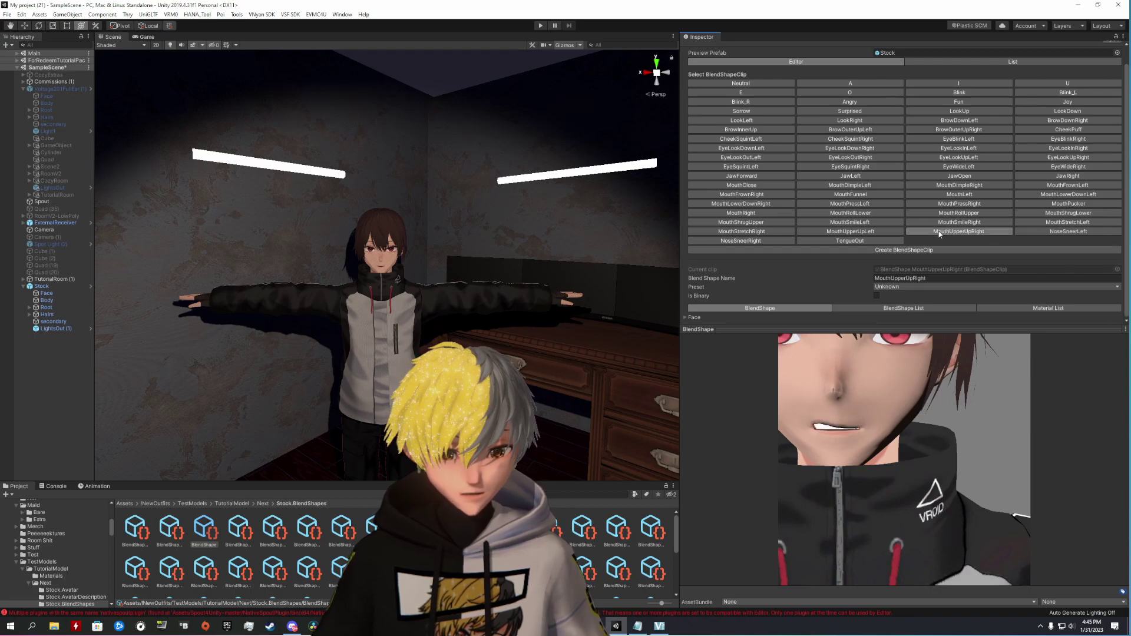
# - Preview the MouthUpperUpLeft, MouthStretchRight, MouthShrugUpper and MouthSmileRight clips
pyautogui.click(839, 231)
pyautogui.click(764, 230)
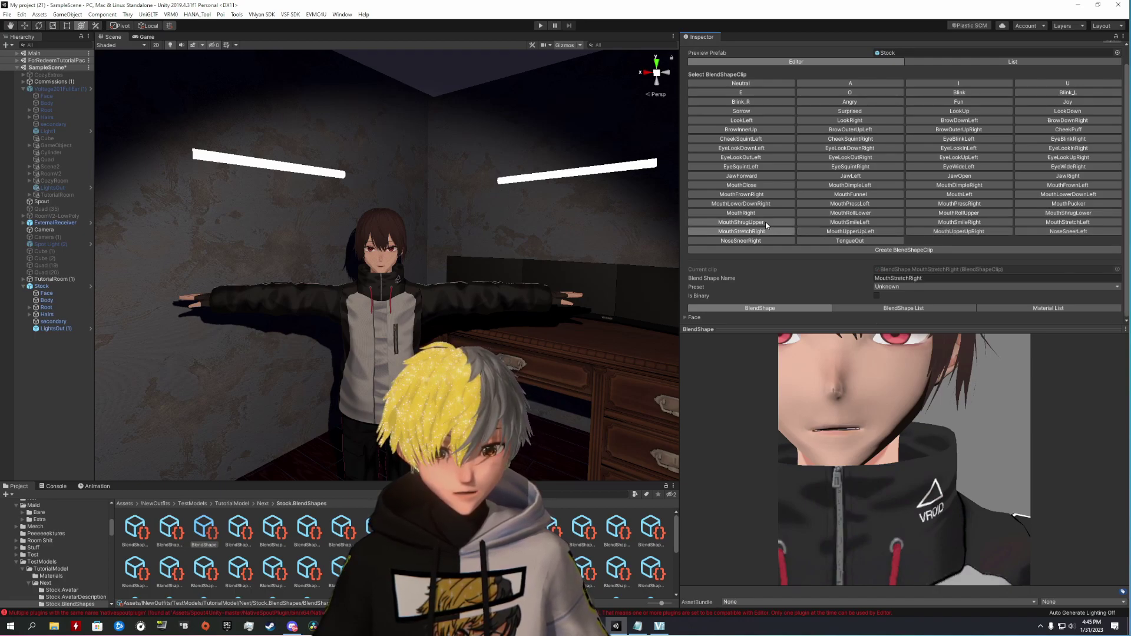
pyautogui.click(765, 222)
pyautogui.click(948, 223)
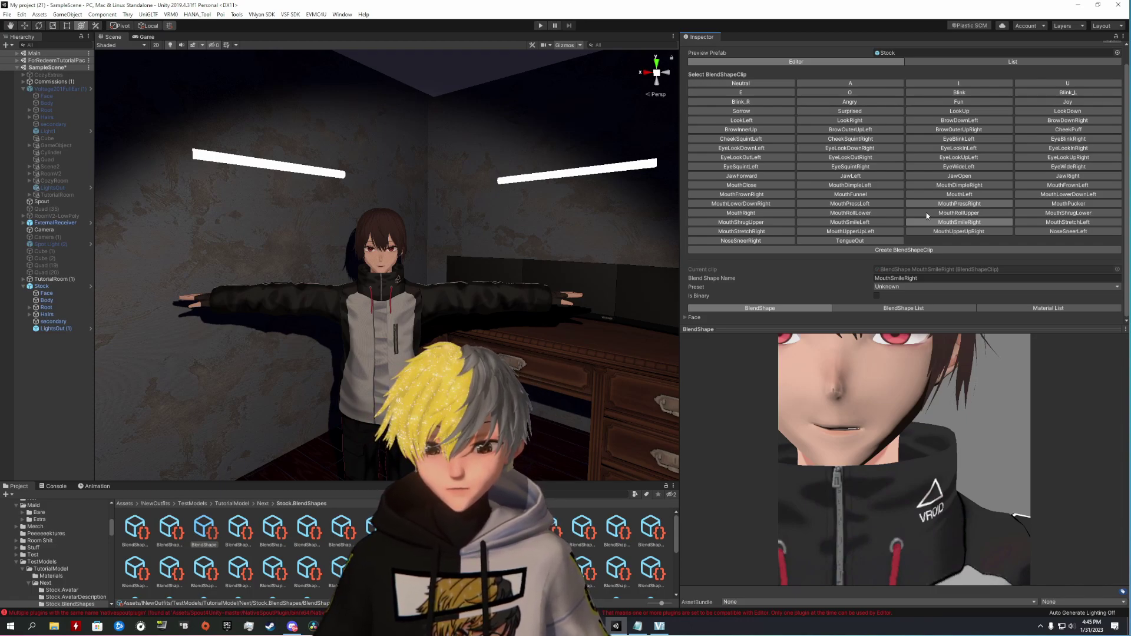
# - Select the Stock object in the Hierarchy to show its Transform and VRM Meta
pyautogui.click(41, 287)
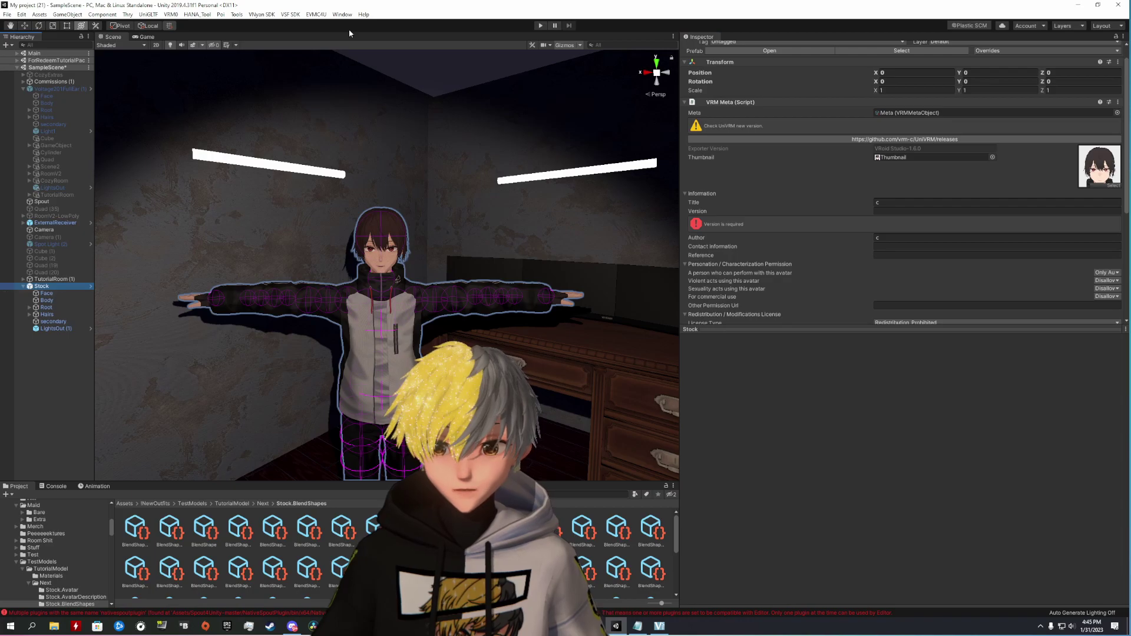